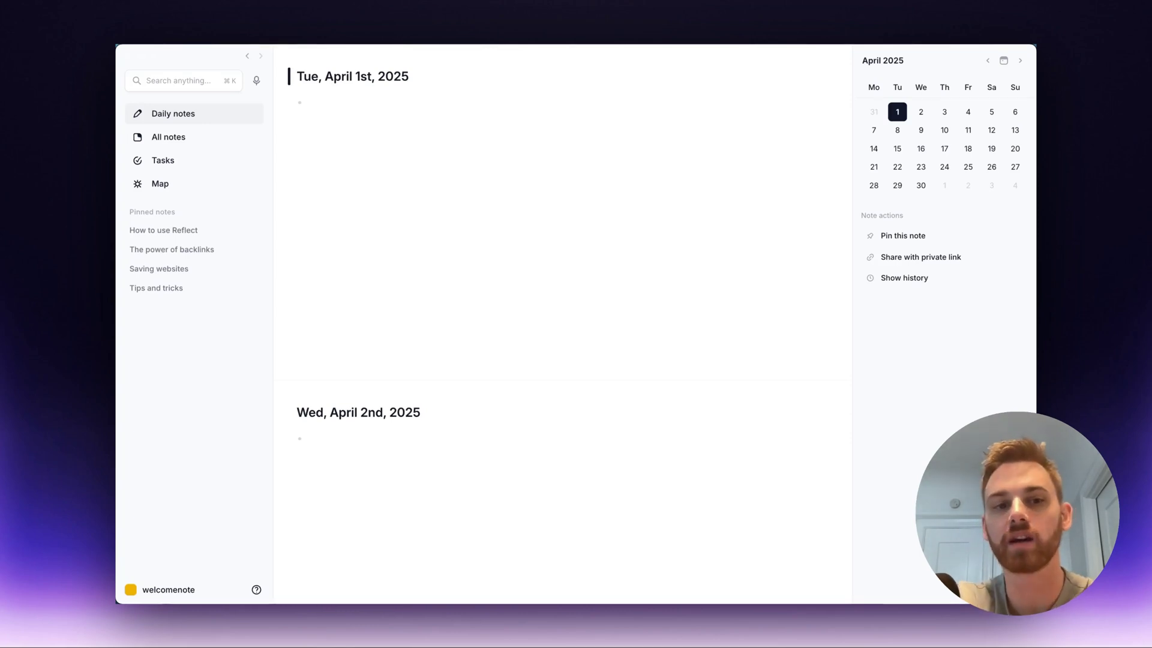
- Add checkbox 'this is a checkbox', test ticking it, then add task line 'this is a Task' below
{"action": "left_click", "coordinate": [419, 112]}
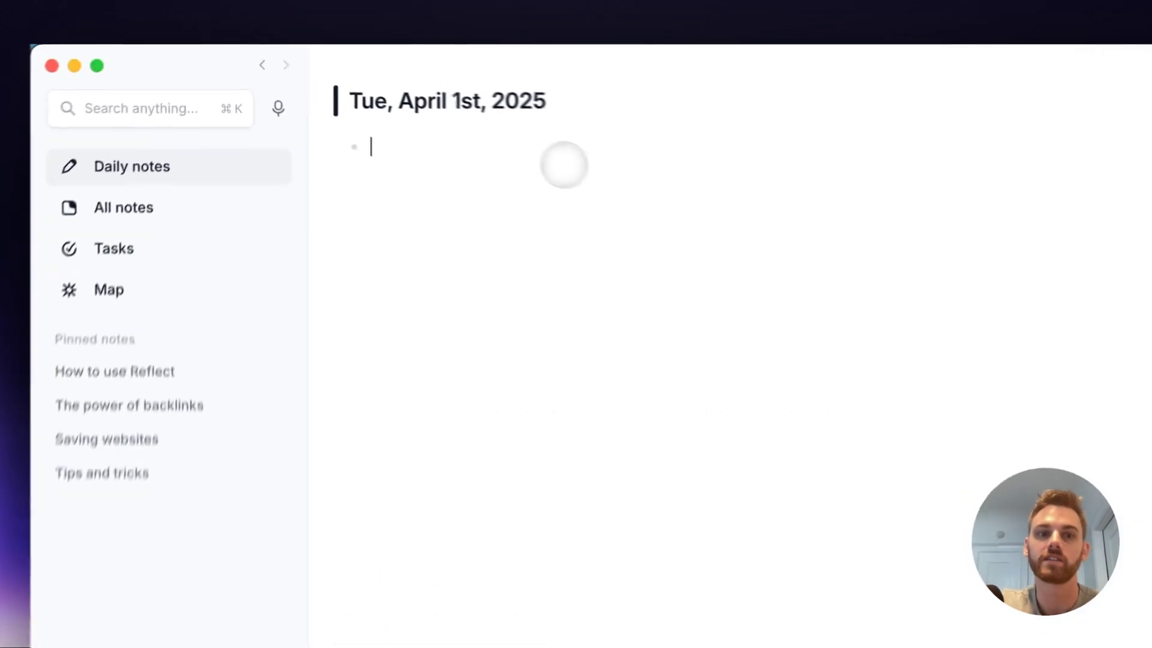
{"action": "key", "text": "super+Return"}
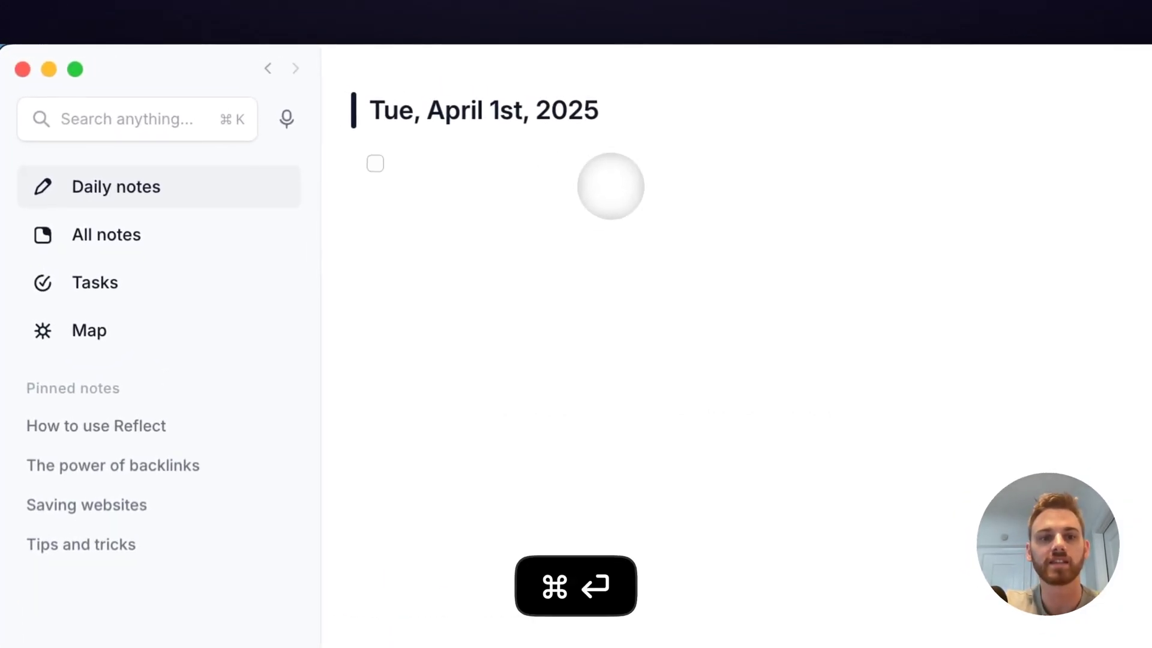
{"action": "type", "text": "this i"}
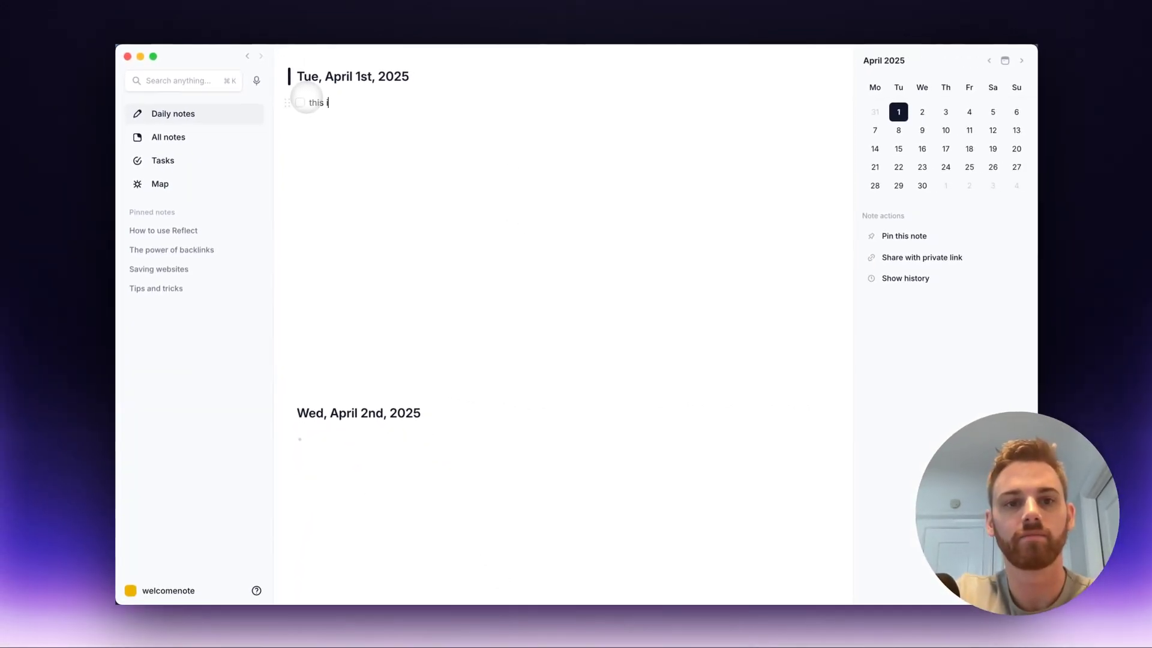
{"action": "type", "text": "s a checkbox"}
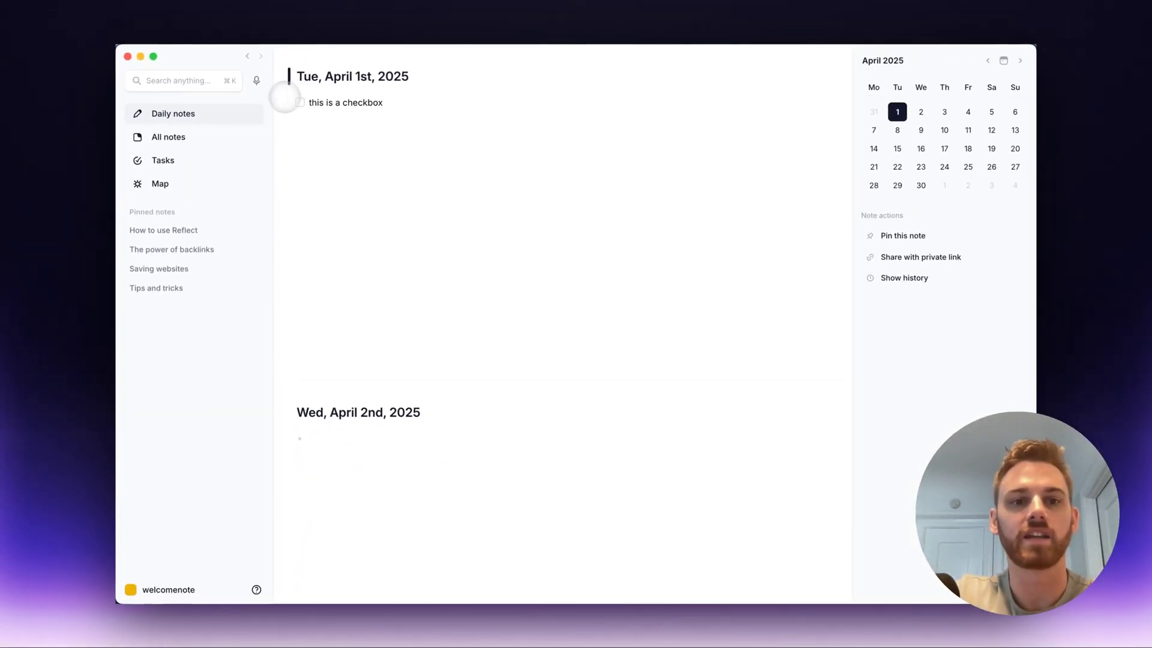
{"action": "left_click", "coordinate": [300, 102]}
{"action": "left_click", "coordinate": [299, 102]}
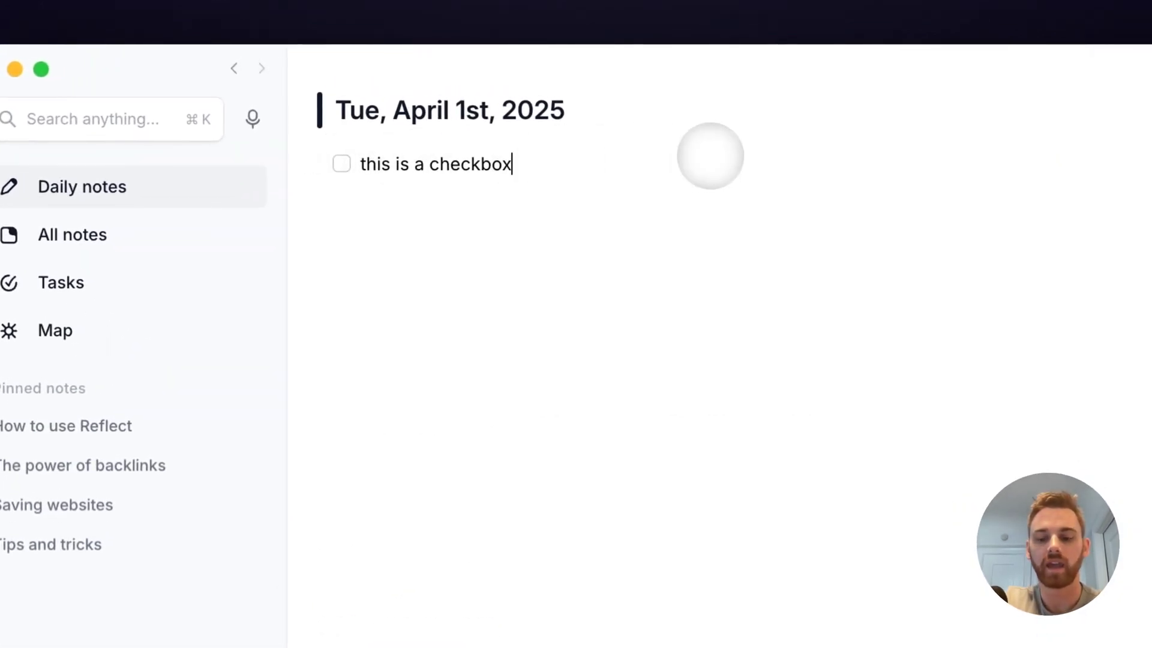
{"action": "key", "text": "super+shift+Return"}
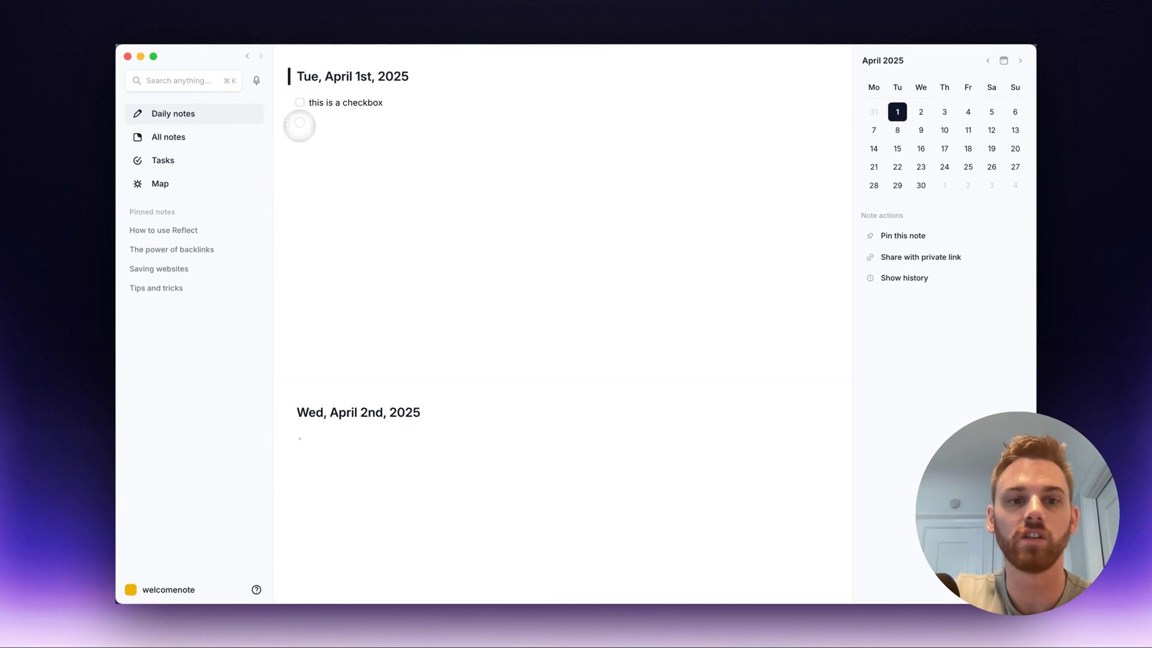
{"action": "left_click", "coordinate": [298, 123]}
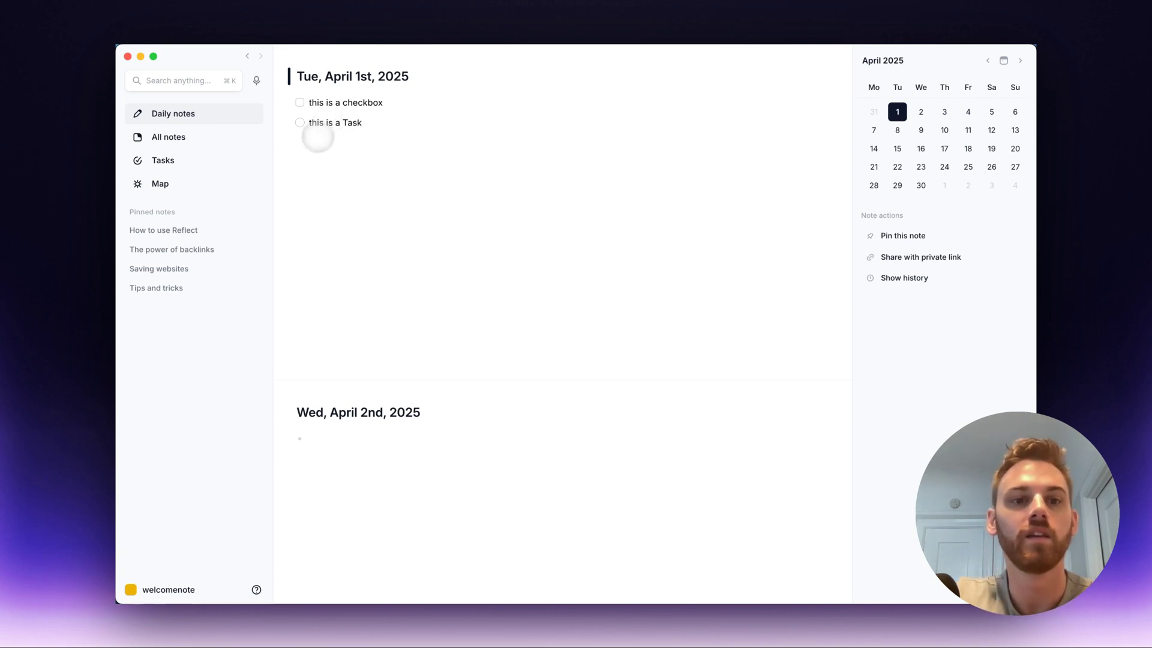
- Tick and untick both the checkbox and the task, then select the task text
{"action": "left_click", "coordinate": [299, 122]}
{"action": "left_click", "coordinate": [299, 102]}
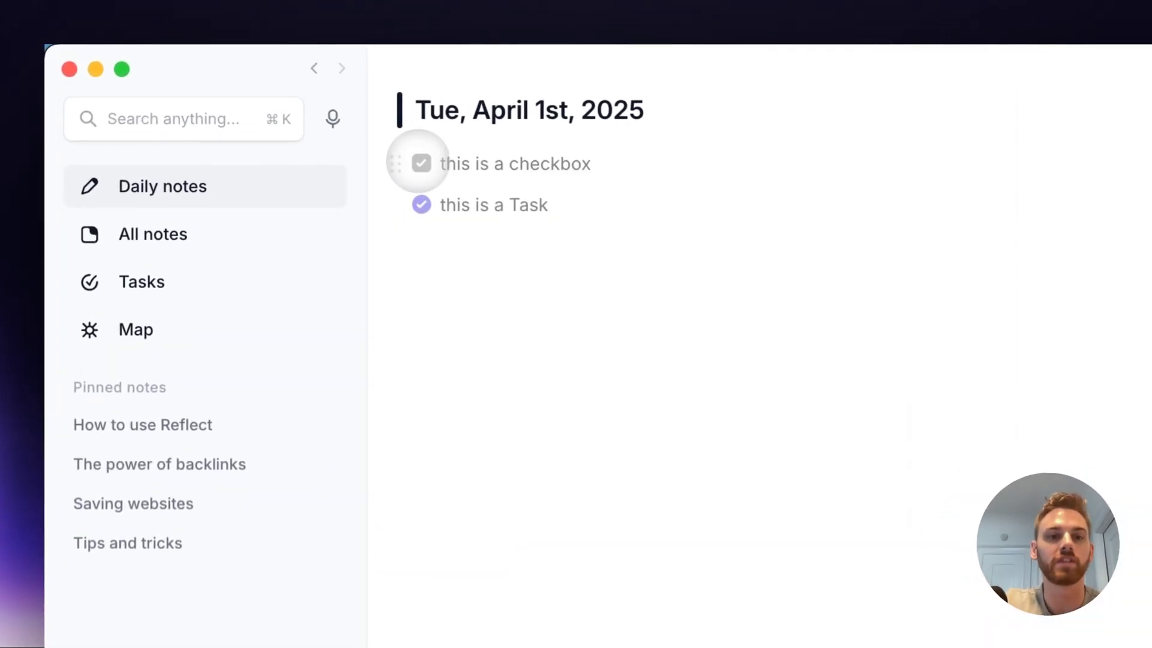
{"action": "left_click", "coordinate": [421, 162]}
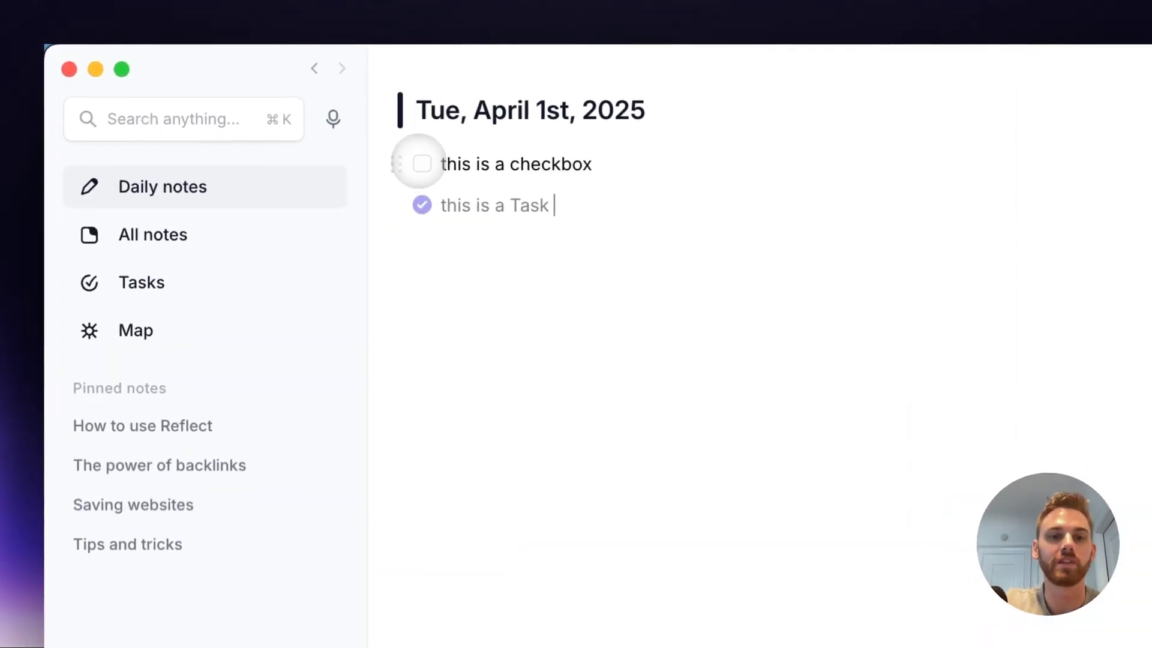
{"action": "left_click", "coordinate": [421, 204]}
{"action": "triple_click", "coordinate": [539, 210]}
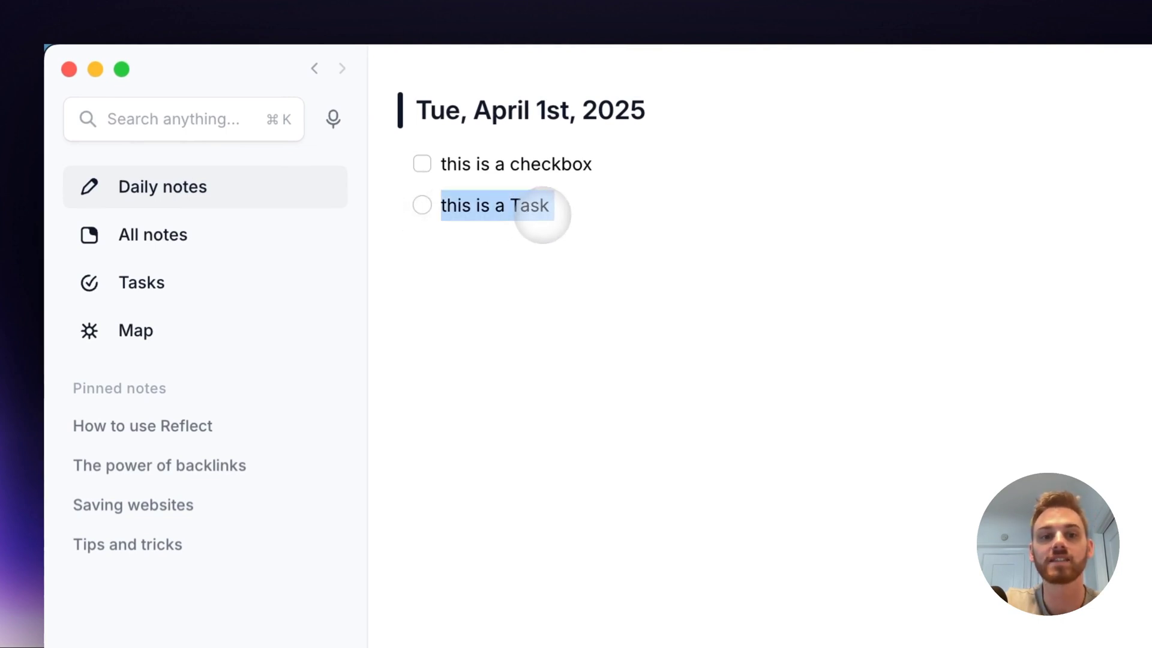
- Compare the Tasks list with the daily note twice, then select both note lines for deletion
{"action": "left_click", "coordinate": [147, 279]}
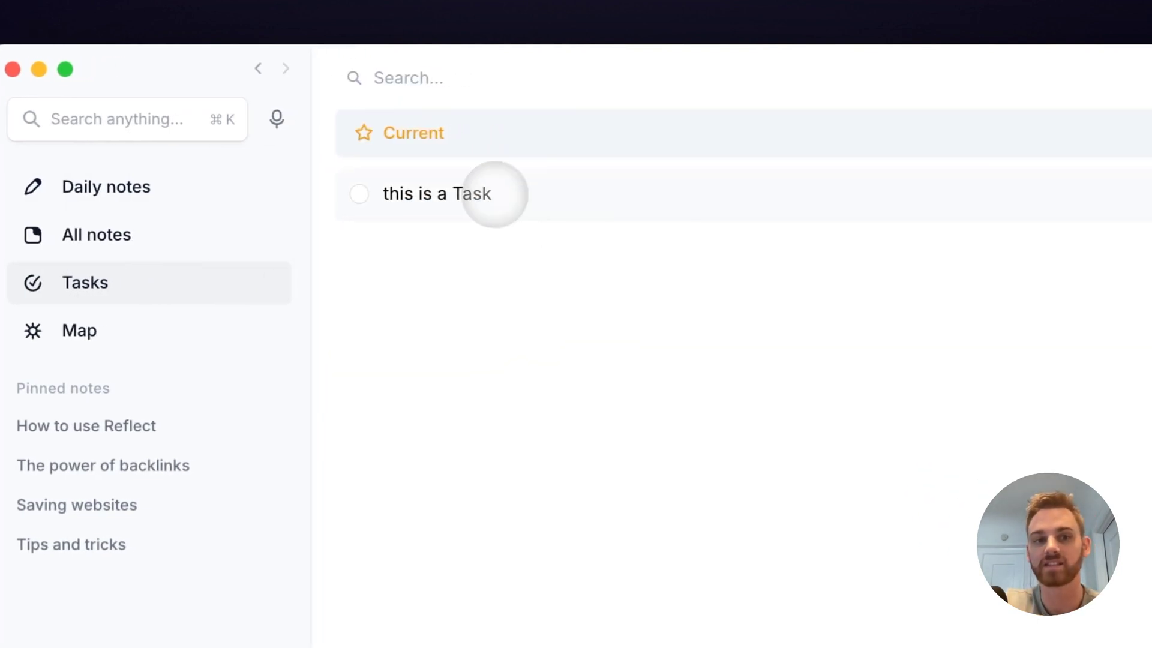
{"action": "left_click", "coordinate": [159, 183]}
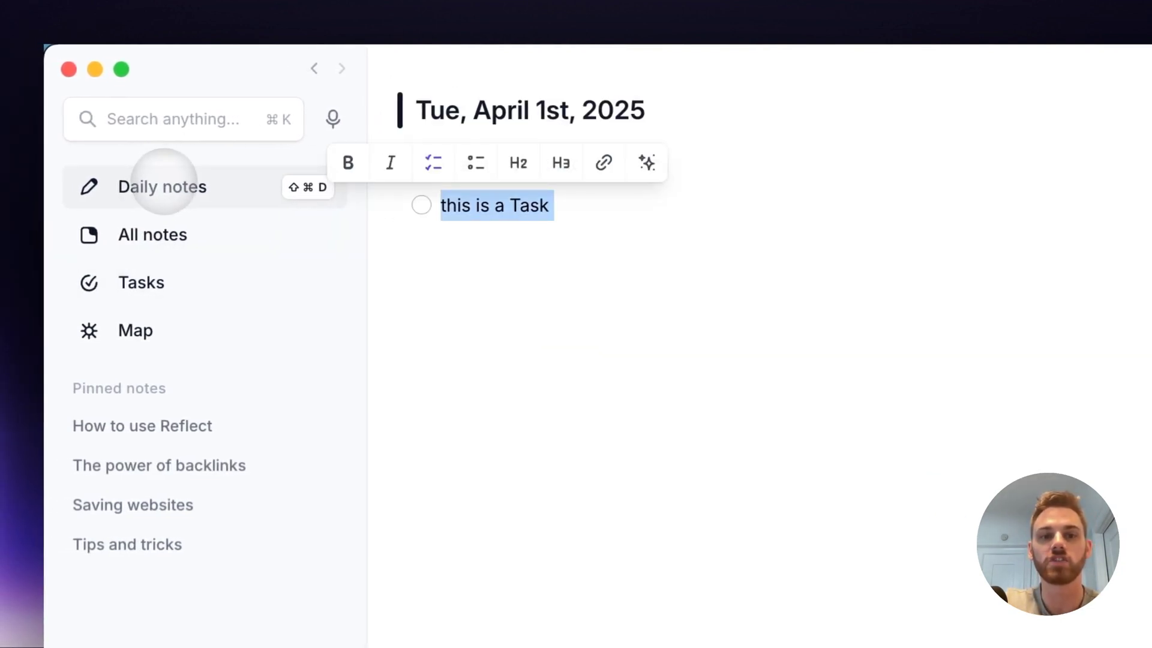
{"action": "left_click", "coordinate": [667, 195]}
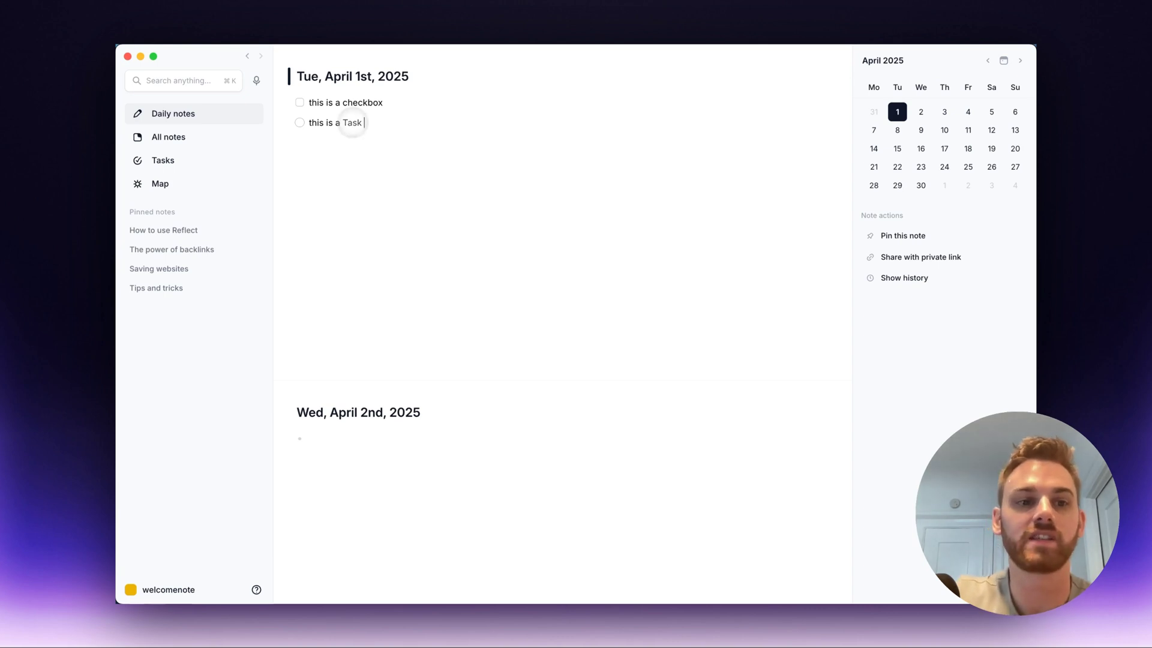
{"action": "left_click", "coordinate": [197, 162]}
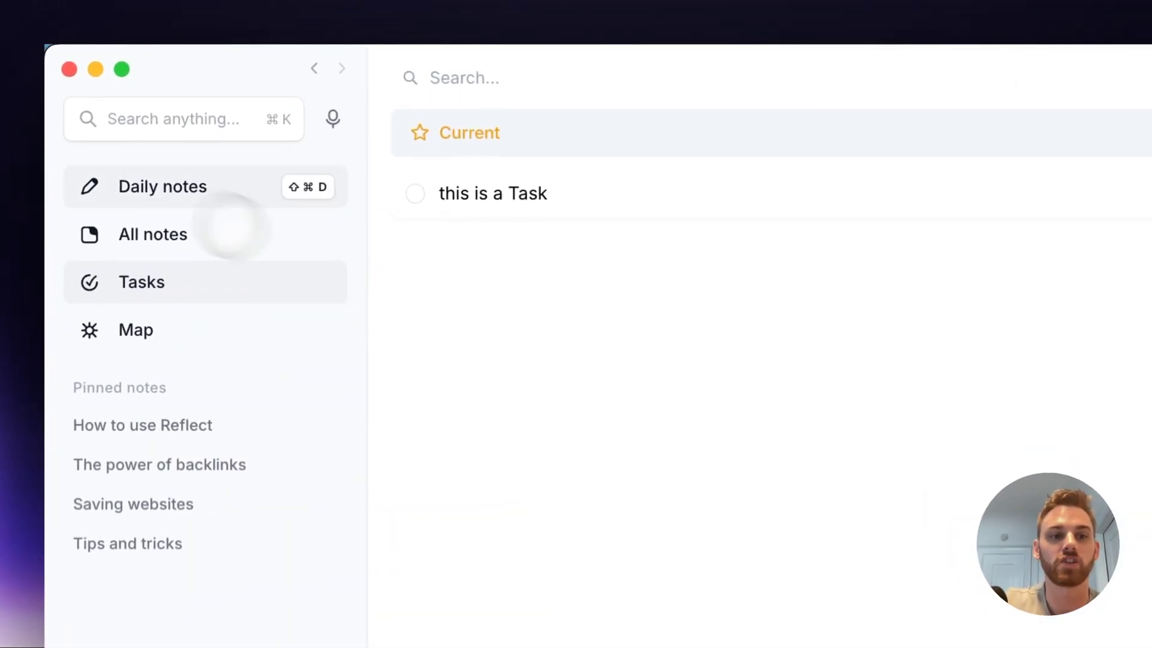
{"action": "left_click", "coordinate": [120, 184]}
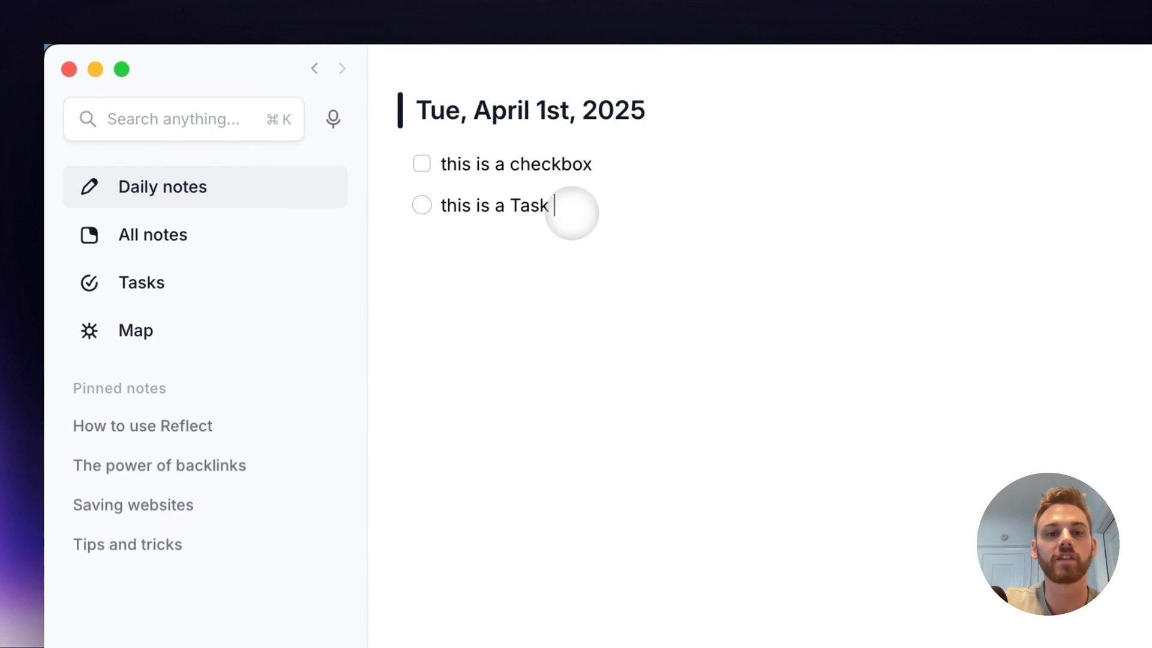
{"action": "left_click_drag", "start_coordinate": [570, 210], "coordinate": [420, 172]}
{"action": "key", "text": "BackSpace"}
{"action": "key", "text": "BackSpace"}
{"action": "key", "text": "BackSpace"}
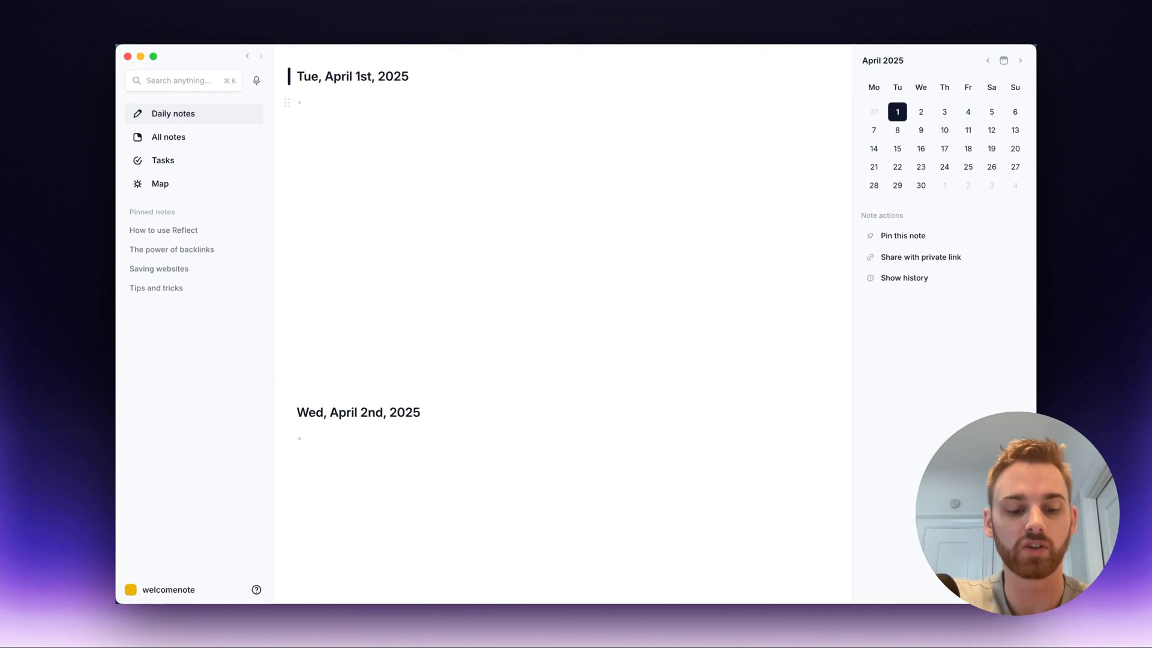
{"action": "key", "text": "super+Return"}
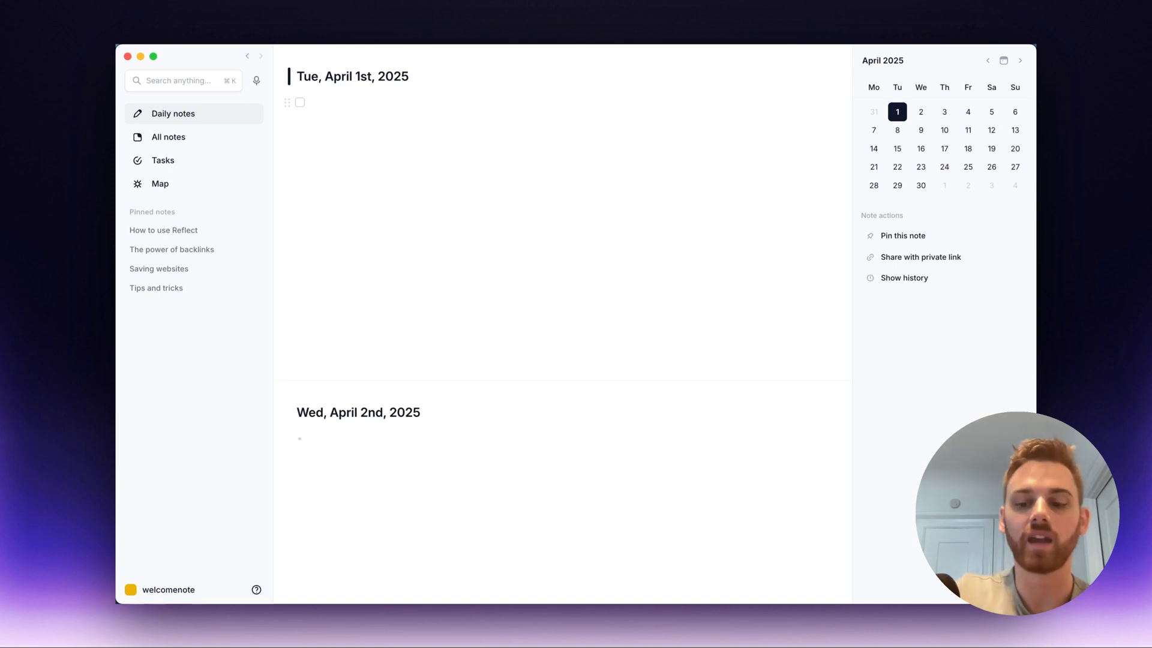
{"action": "key", "text": "super+Return"}
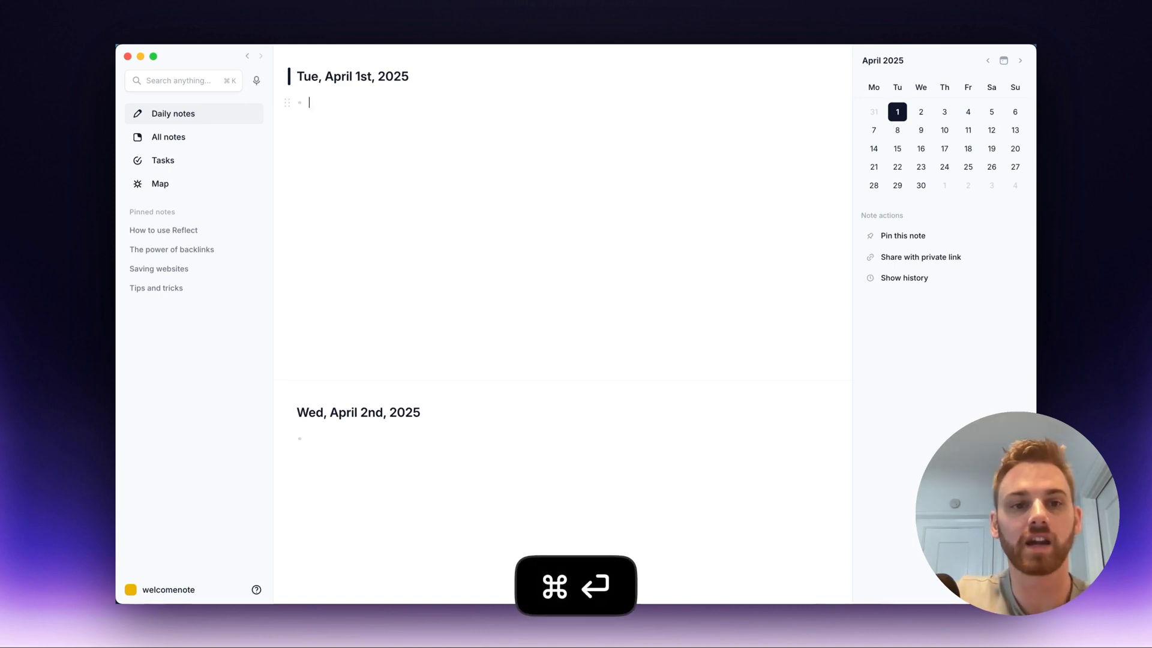
{"action": "key", "text": "super+Return"}
{"action": "key", "text": "super+Return"}
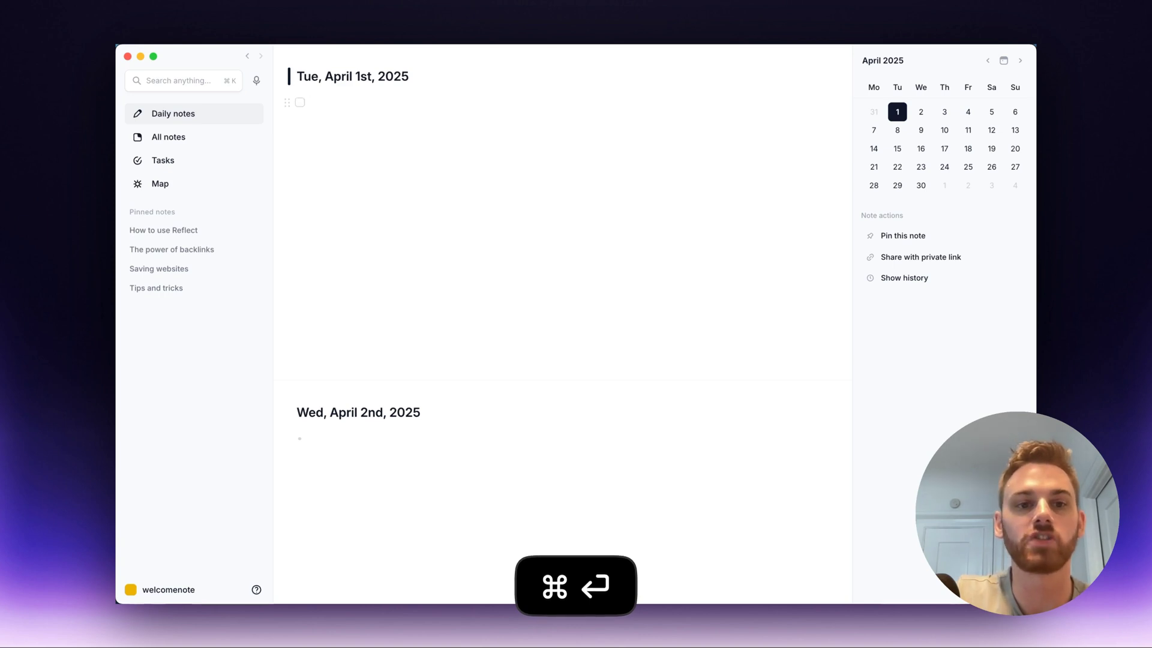
{"action": "key", "text": "super+Return"}
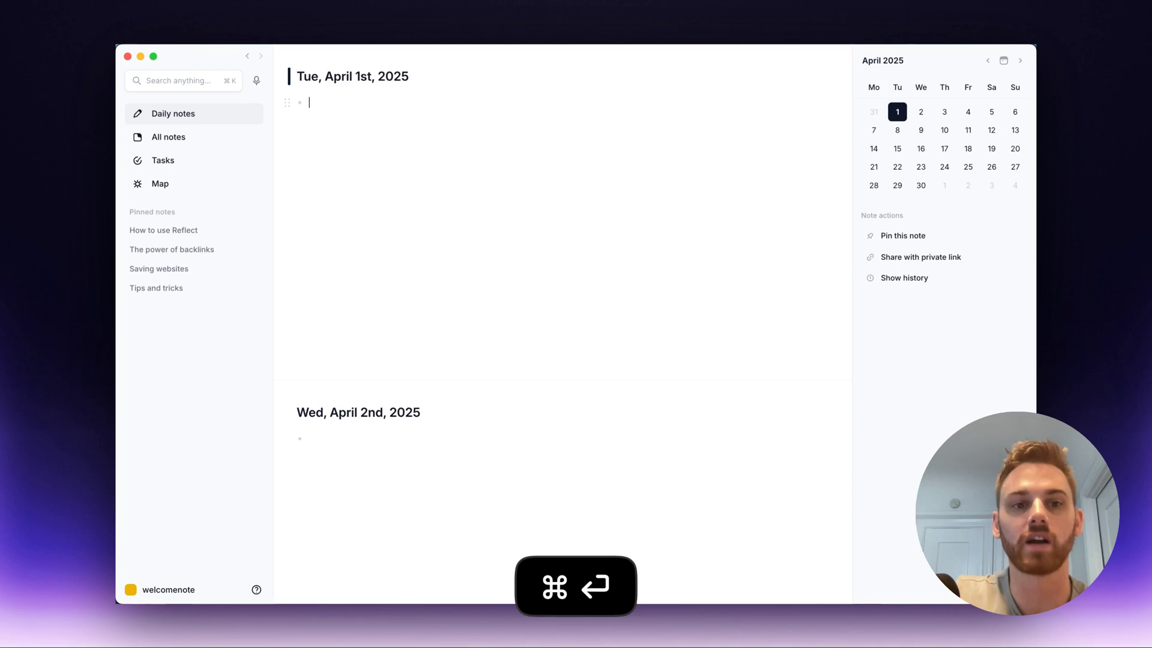
{"action": "key", "text": "super+Return"}
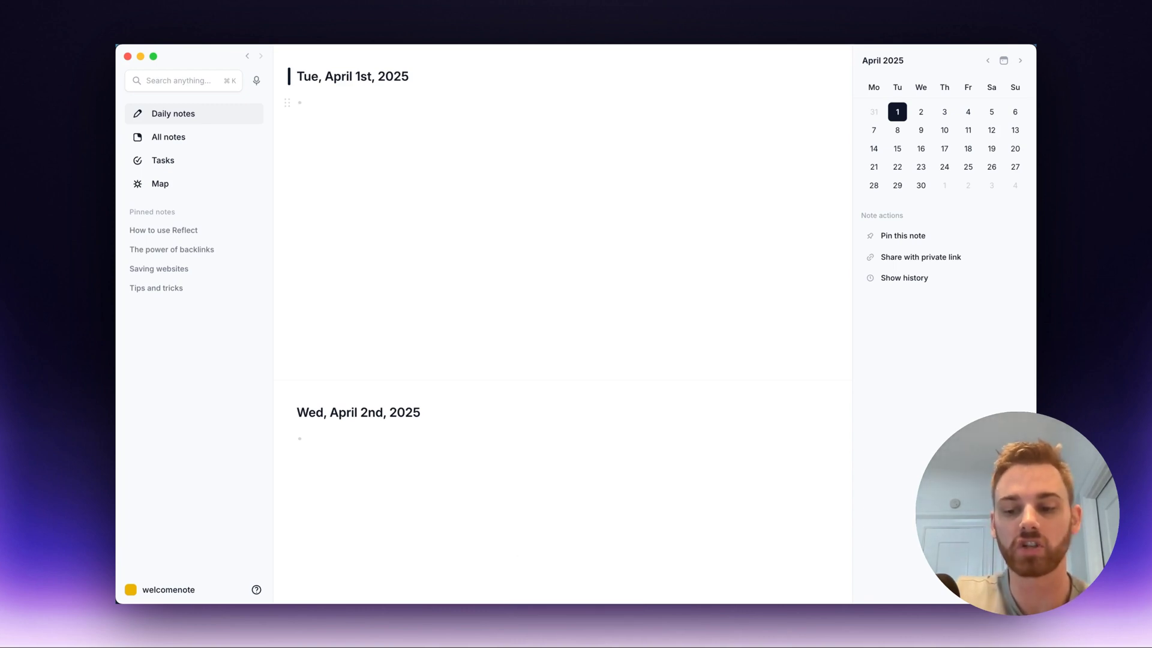
{"action": "key", "text": "super+shift+Return"}
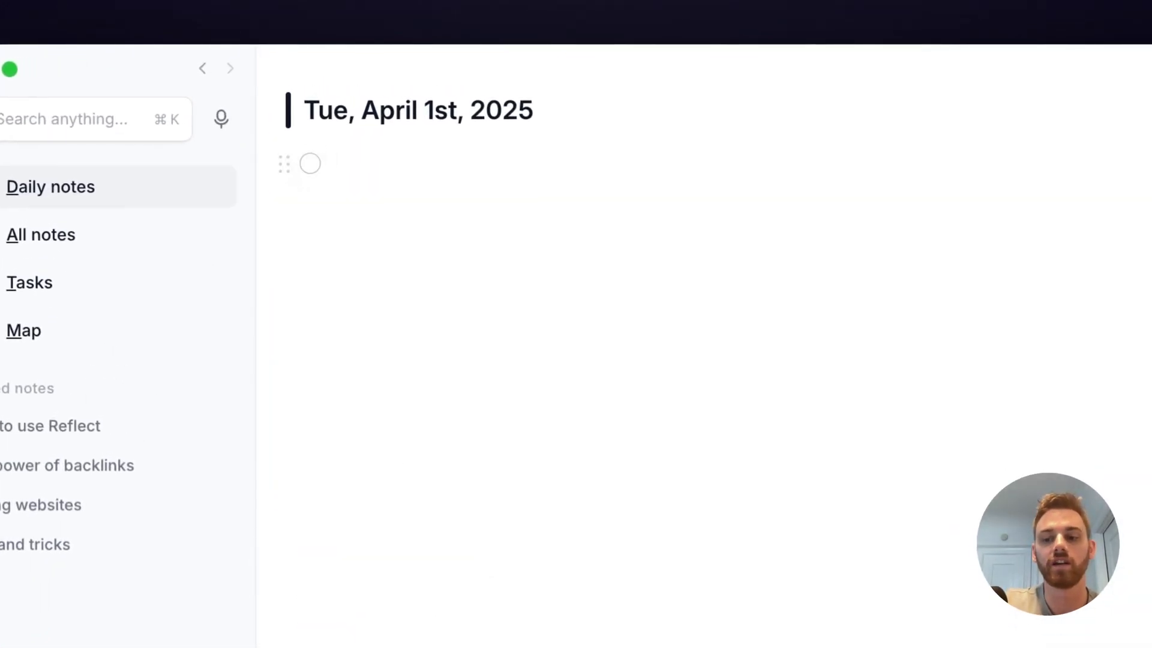
{"action": "key", "text": "super+shift+Return"}
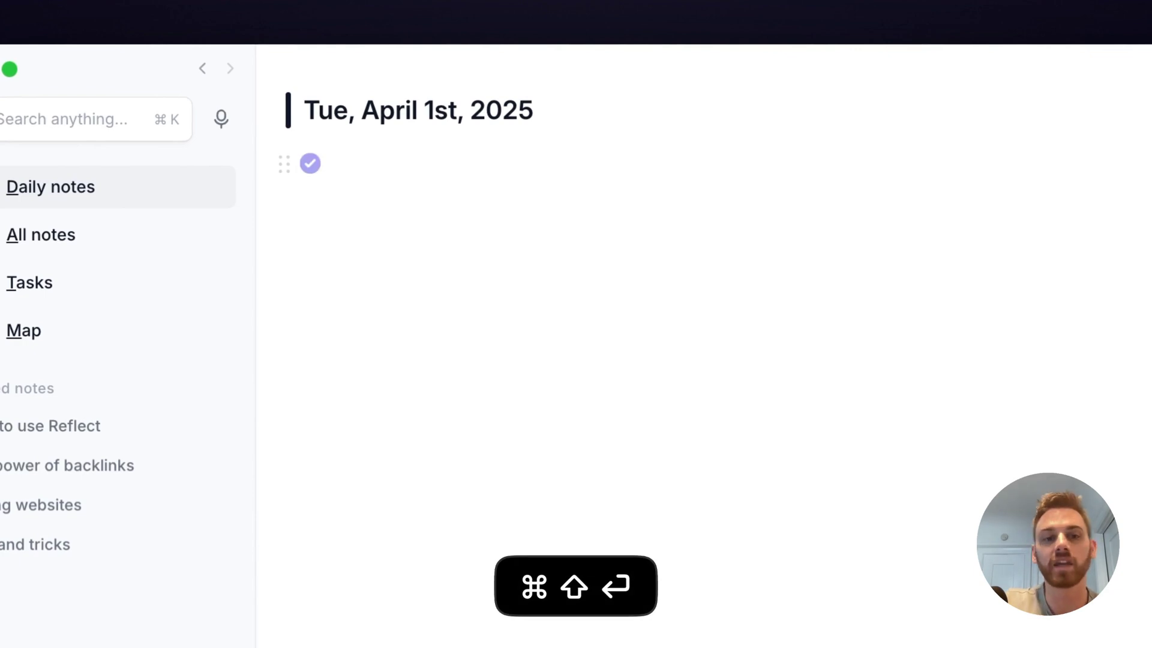
{"action": "key", "text": "super+shift+Return"}
{"action": "key", "text": "super+shift+Return"}
{"action": "key", "text": "super+shift+Return"}
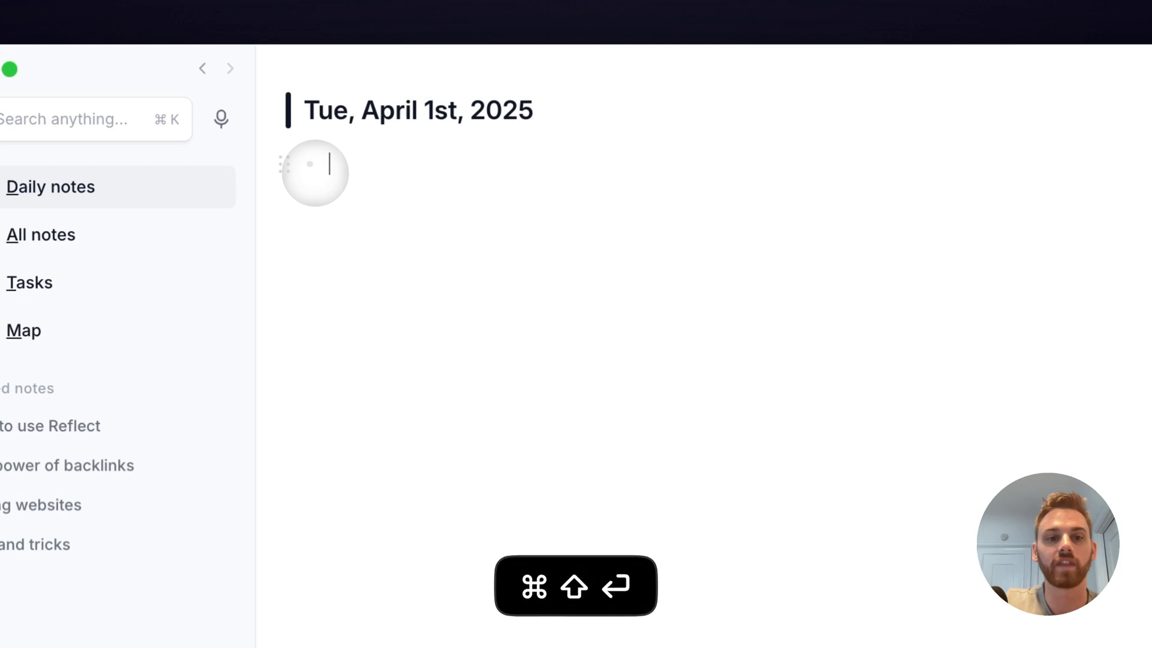
{"action": "key", "text": "super+shift+Return"}
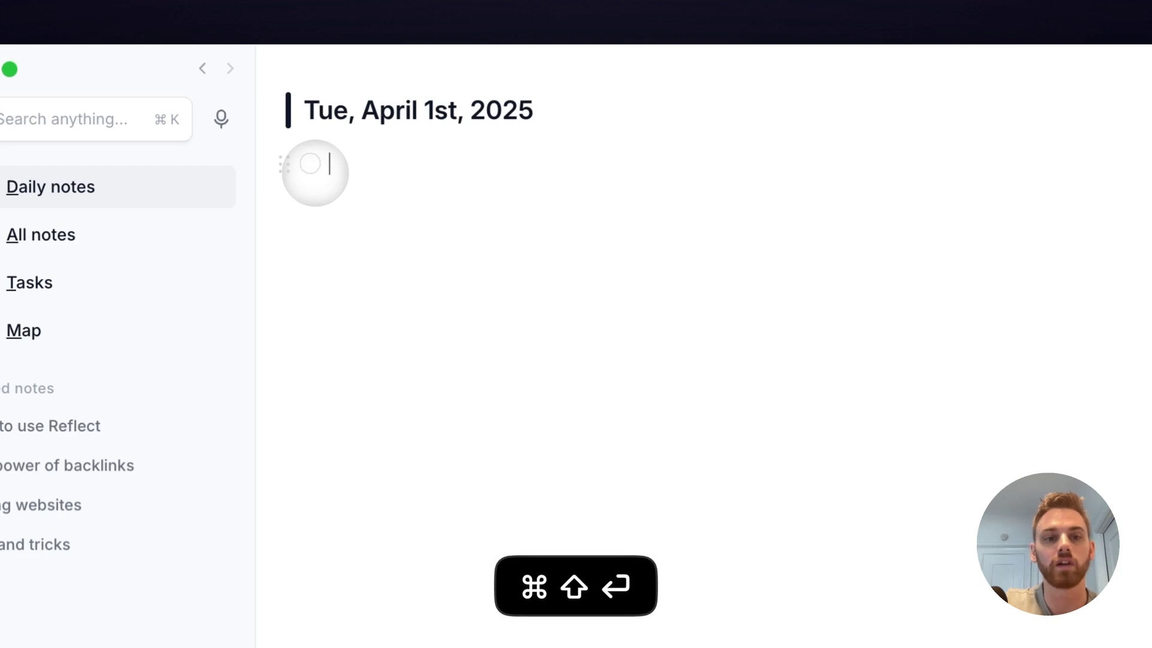
{"action": "key", "text": "BackSpace"}
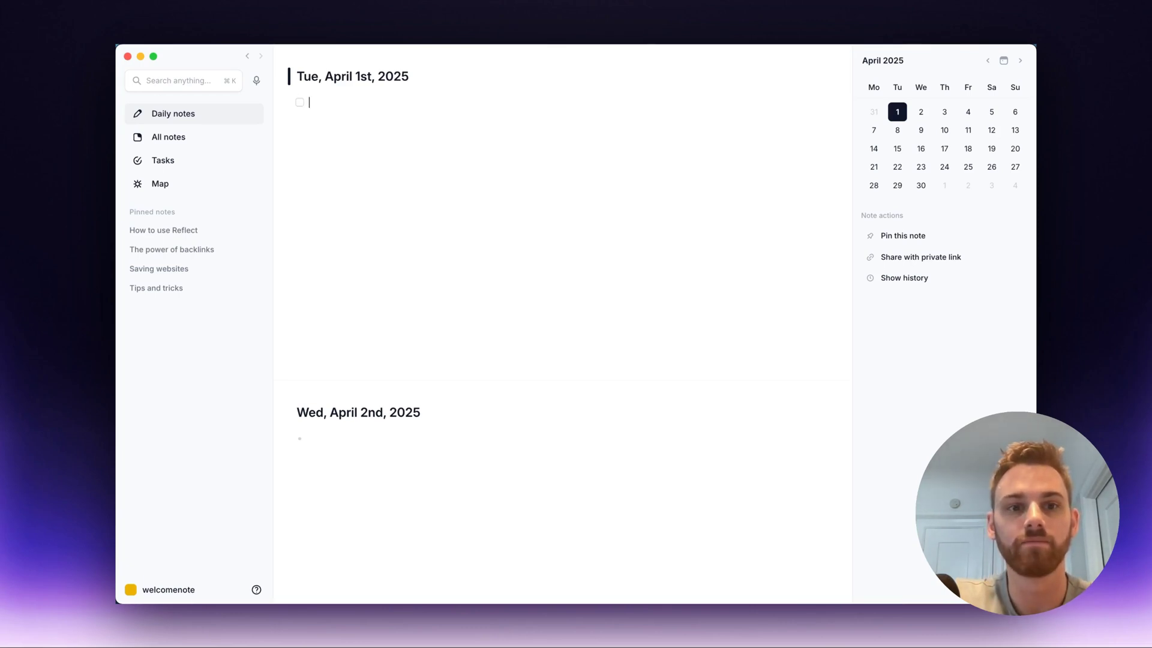
- Replace the empty checkbox on the first line with an empty task by typing '+'
{"action": "key", "text": "BackSpace"}
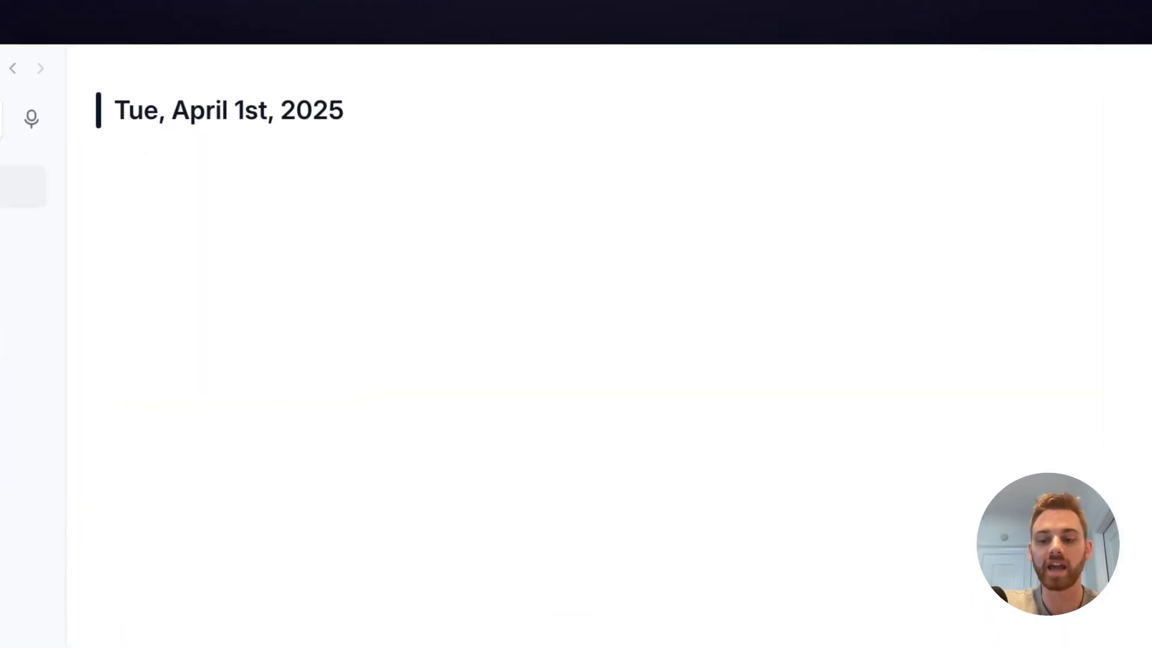
{"action": "type", "text": "+"}
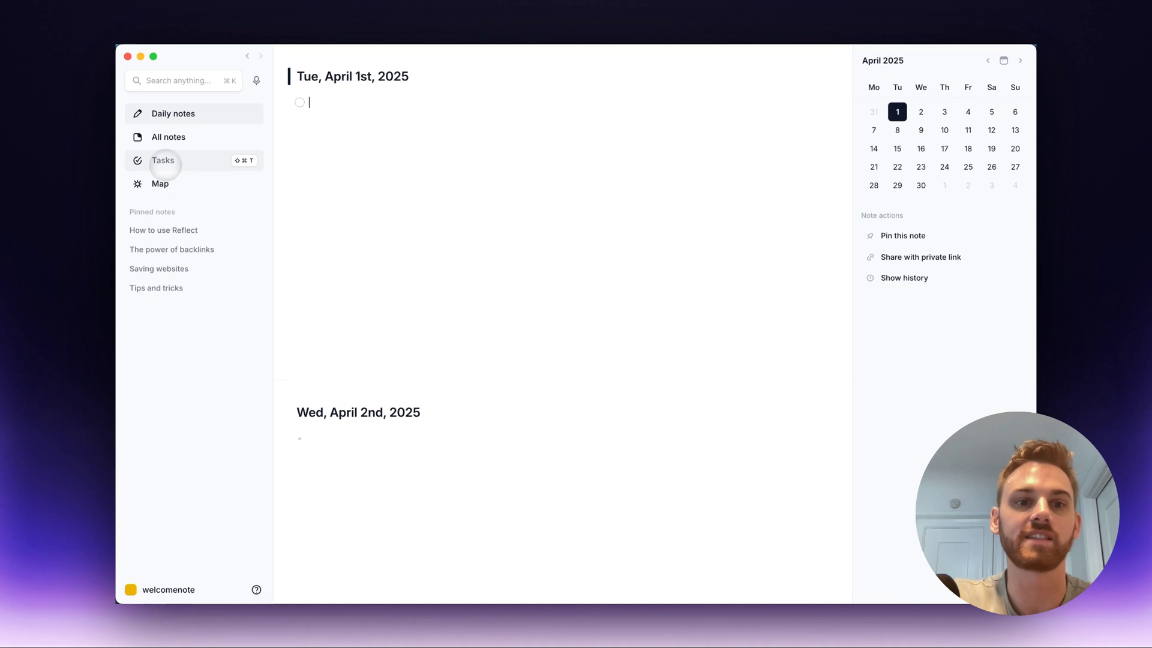
- Add checkboxes Getting email inbox zero, Take a walk, Take medication, Pick up kids from school
{"action": "key", "text": "BackSpace"}
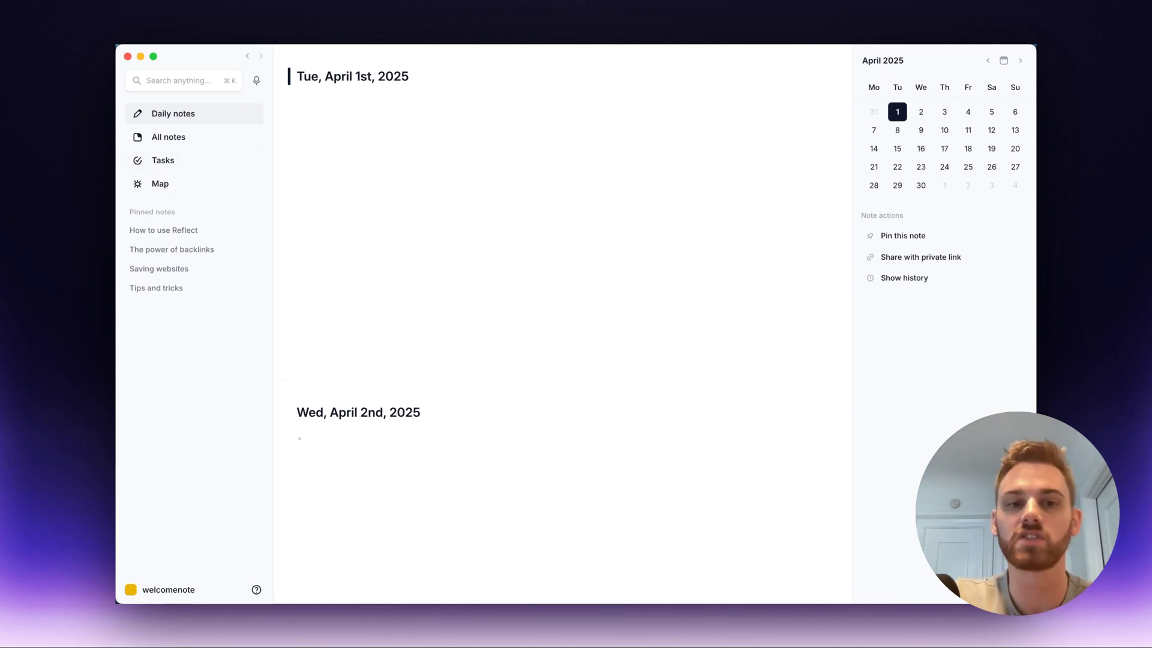
{"action": "type", "text": "-"}
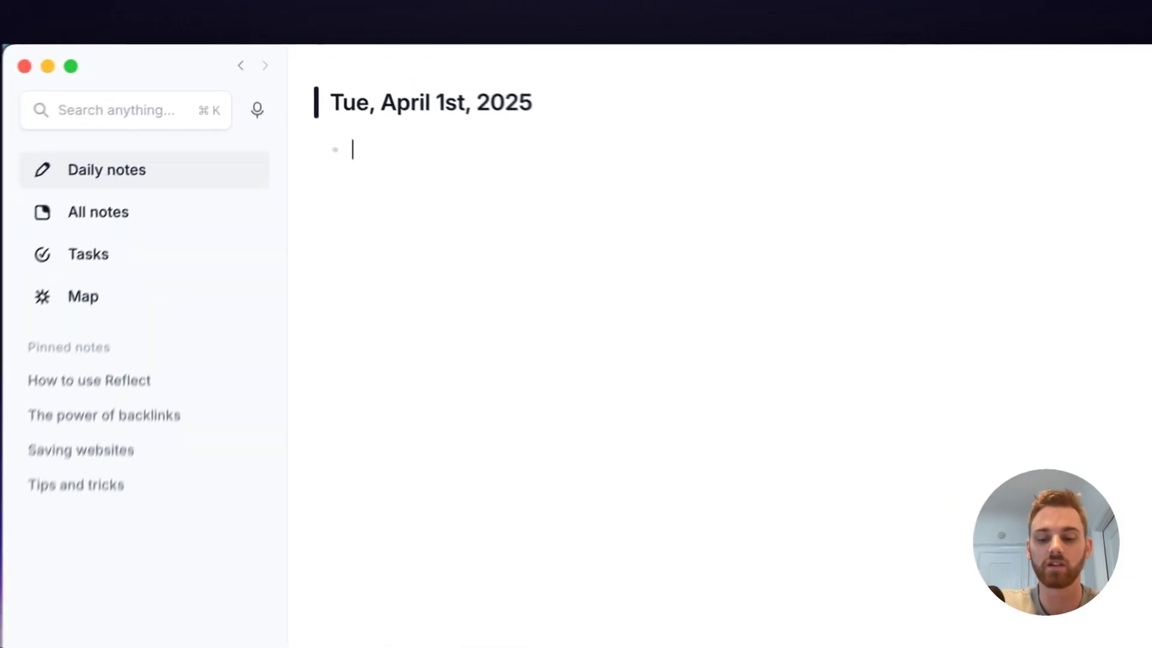
{"action": "key", "text": "super+Return"}
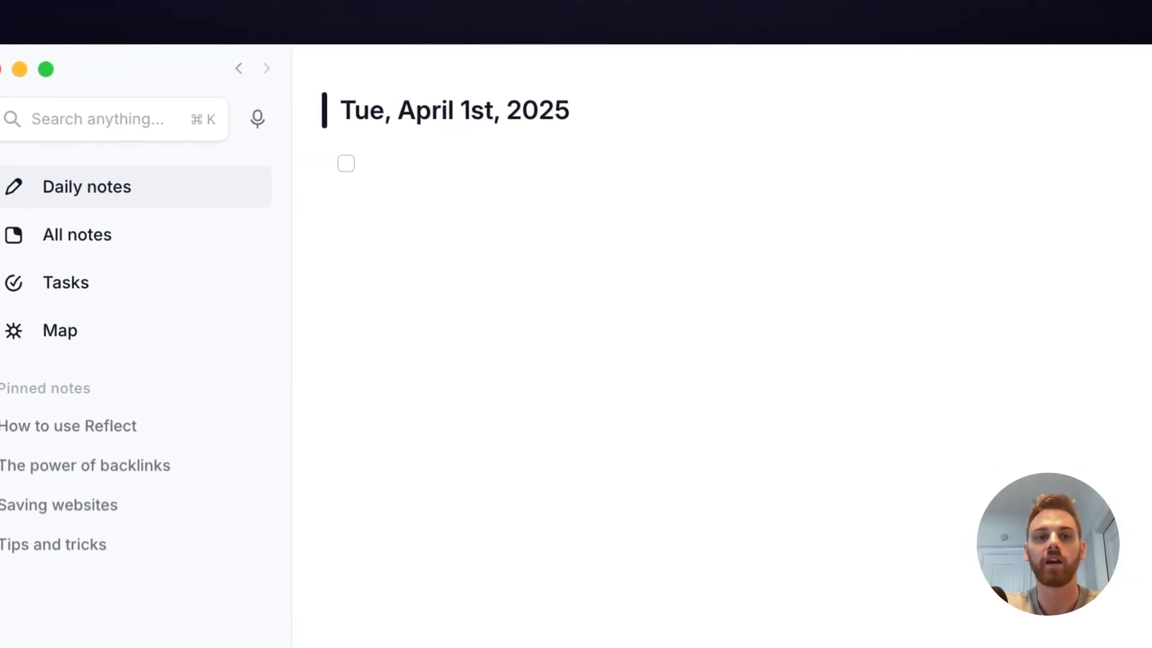
{"action": "type", "text": "Getting emai"}
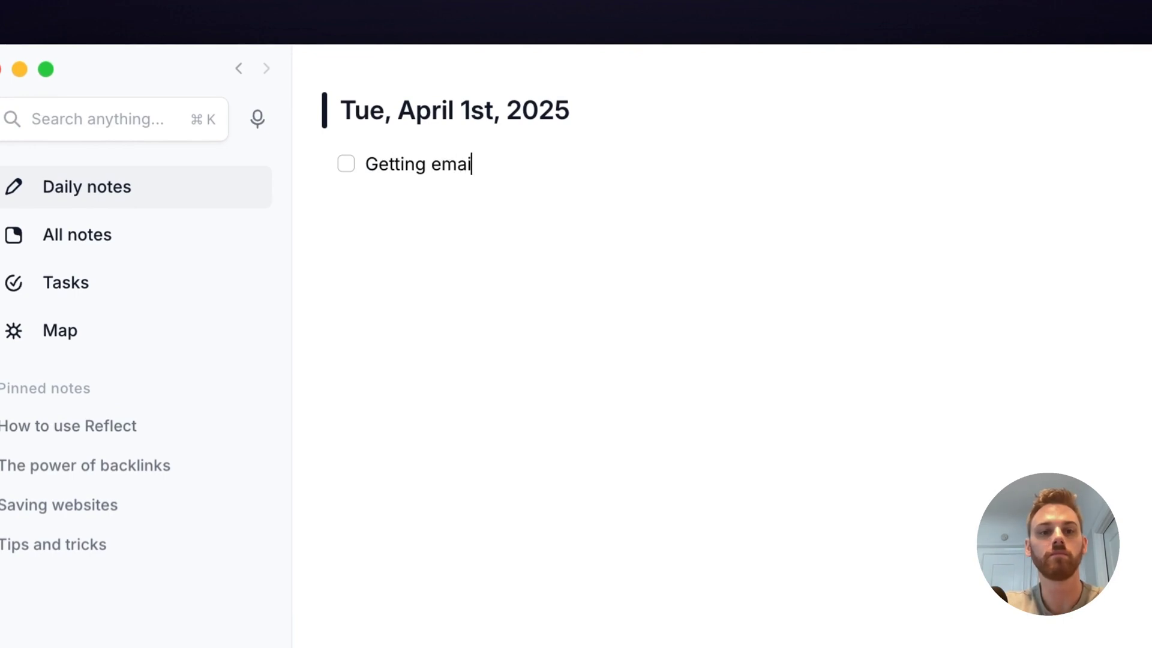
{"action": "type", "text": "l inbox zero"}
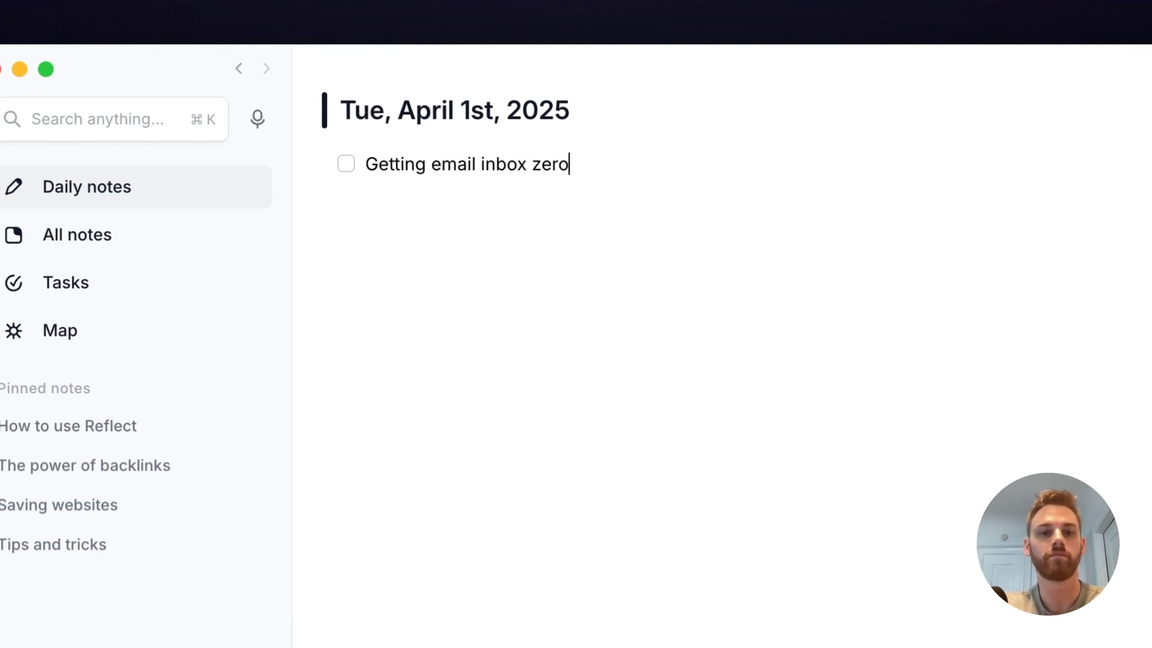
{"action": "key", "text": "Return"}
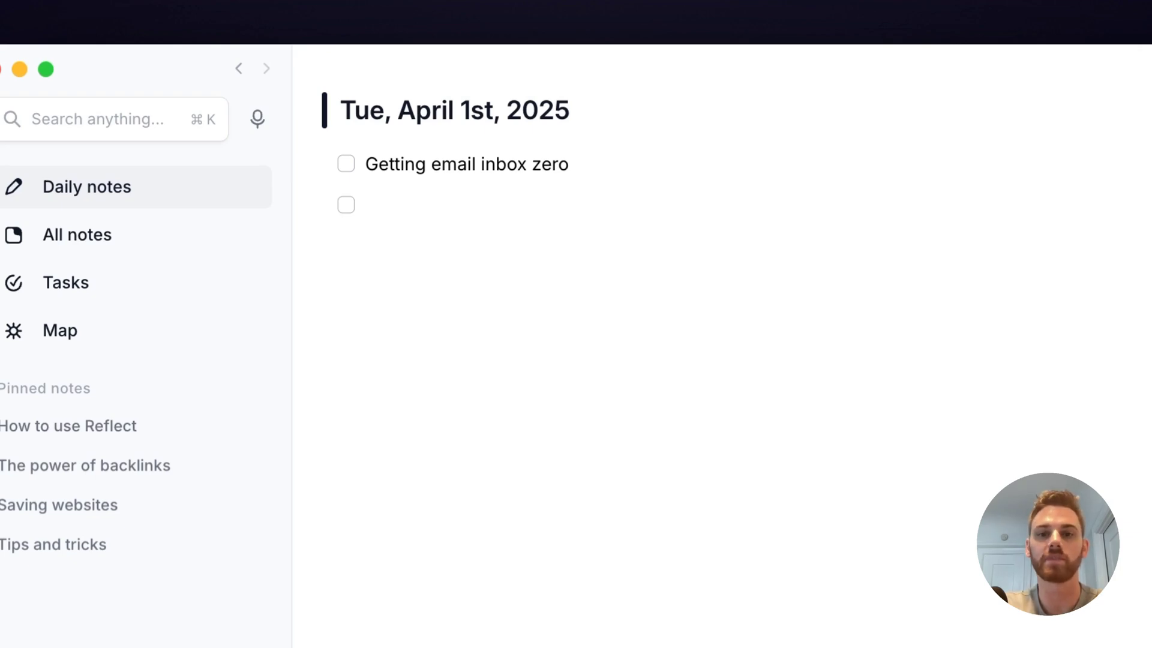
{"action": "type", "text": "Take a walk"}
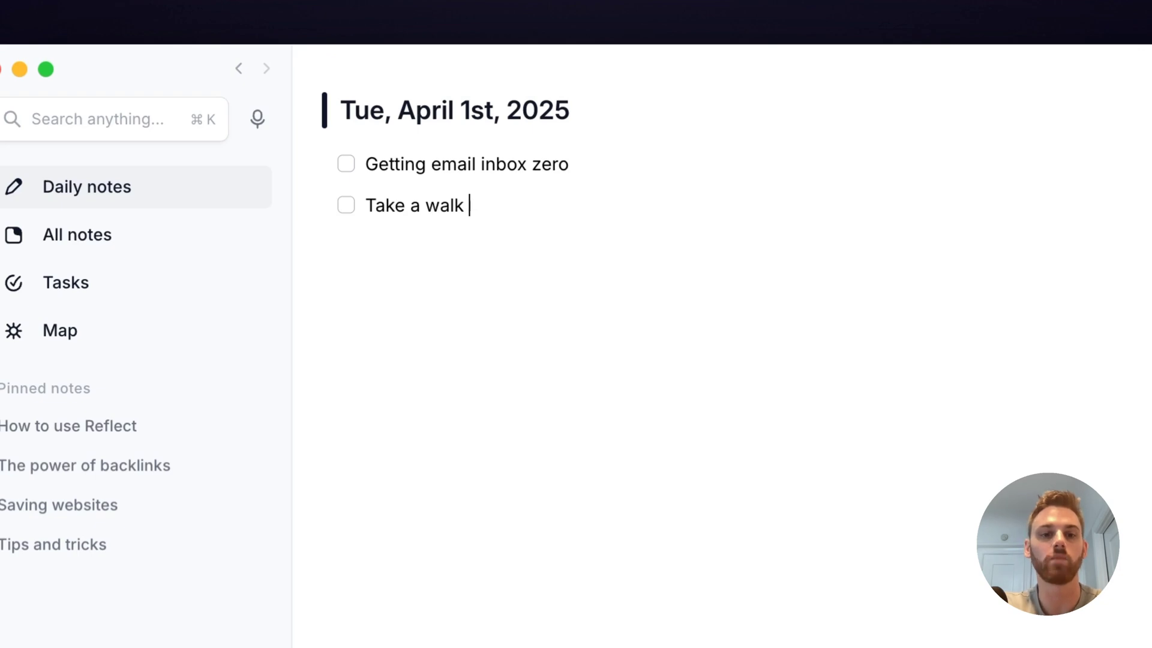
{"action": "key", "text": "Return"}
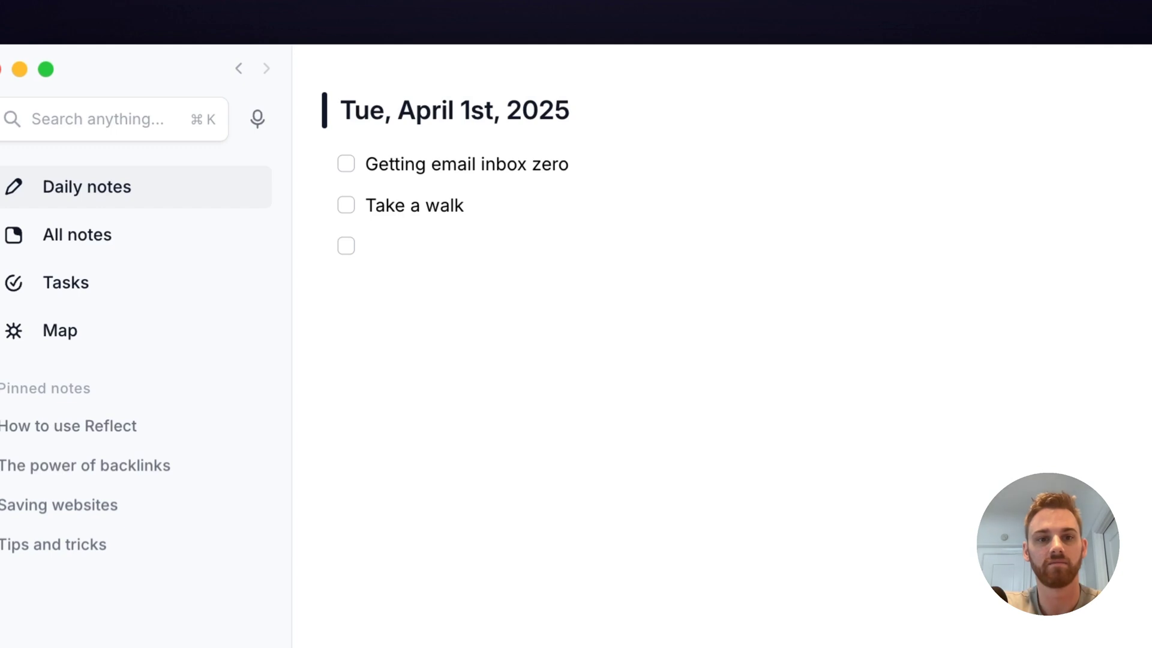
{"action": "type", "text": "Take medication"}
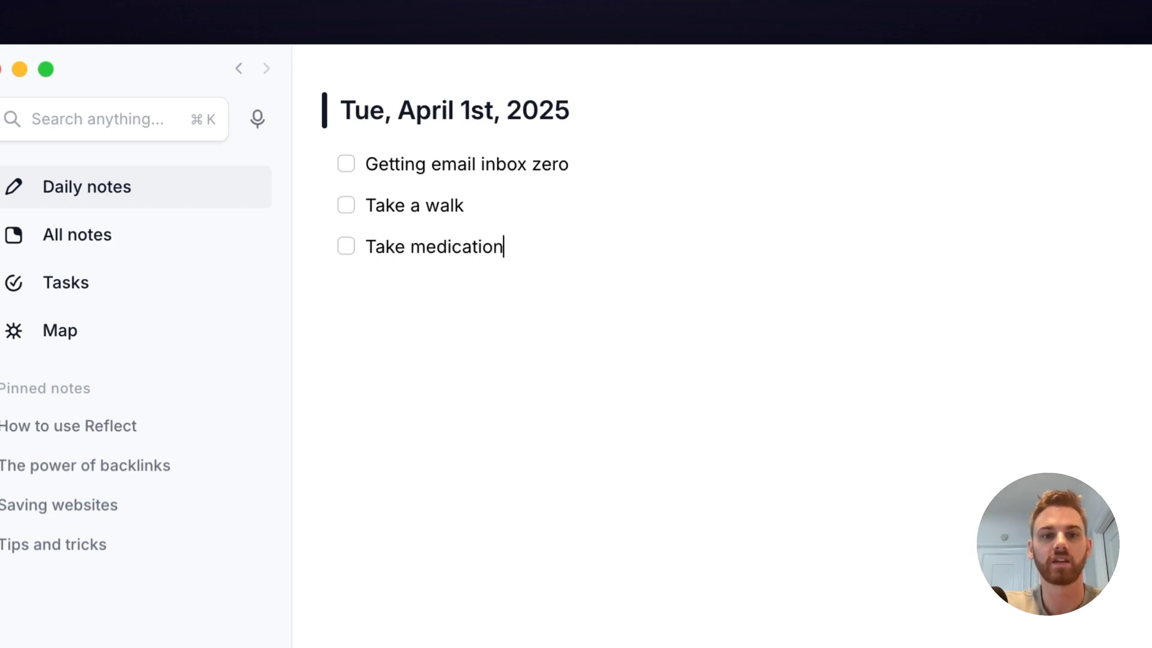
{"action": "key", "text": "Return"}
{"action": "type", "text": "Pick up k"}
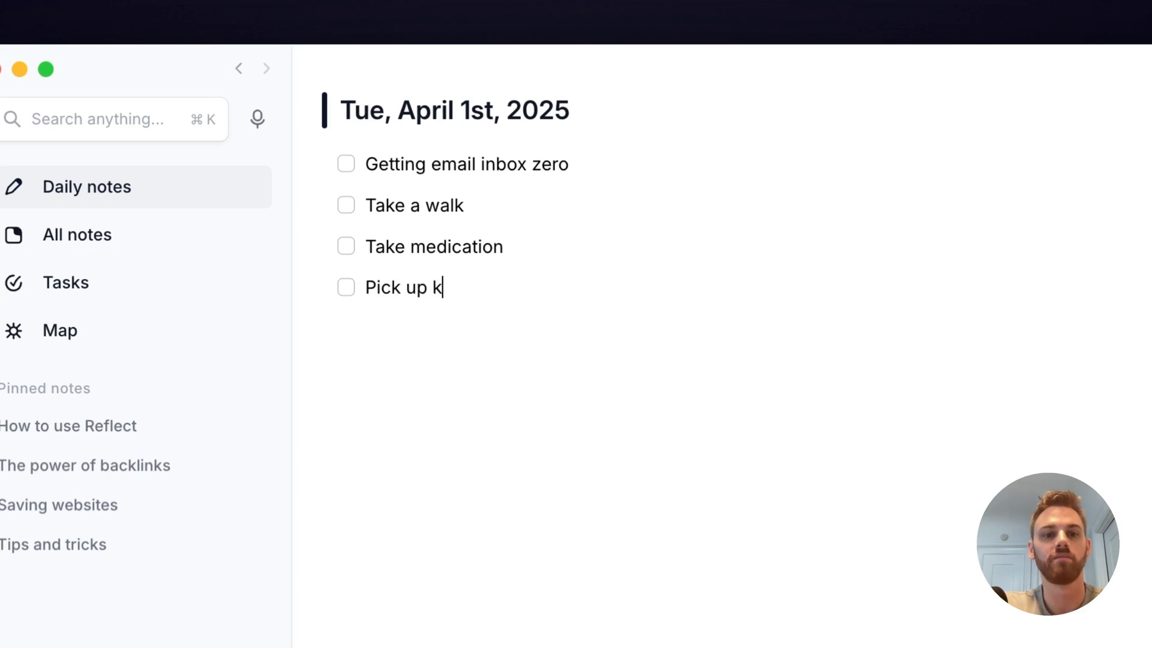
{"action": "type", "text": "ids from schoo"}
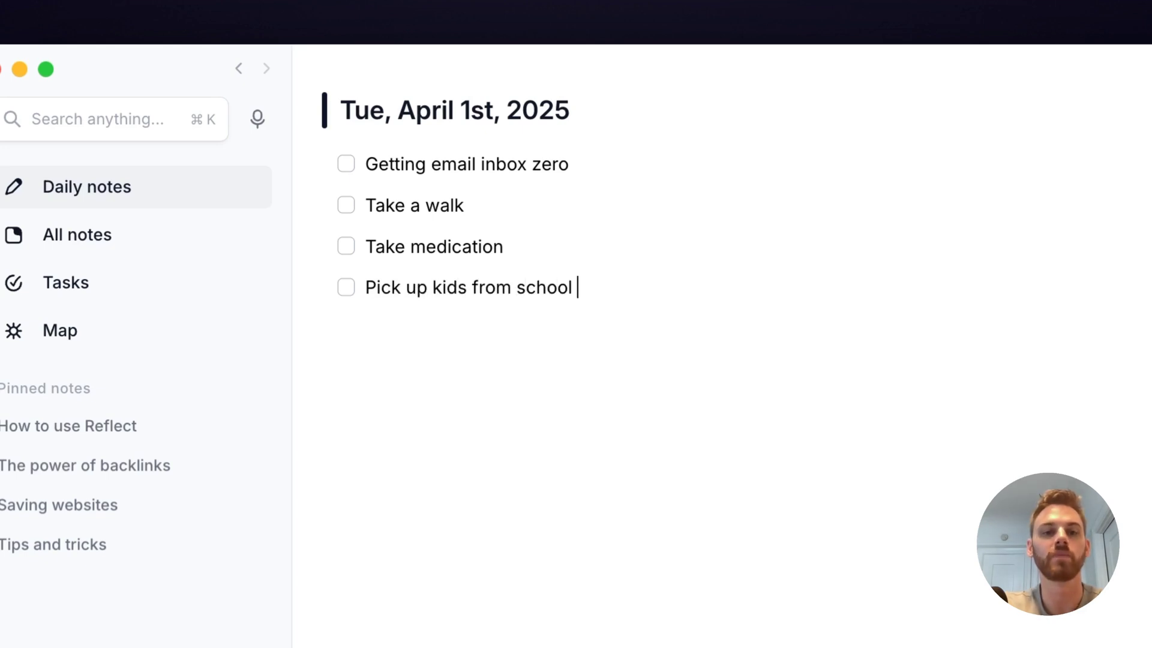
{"action": "type", "text": "l"}
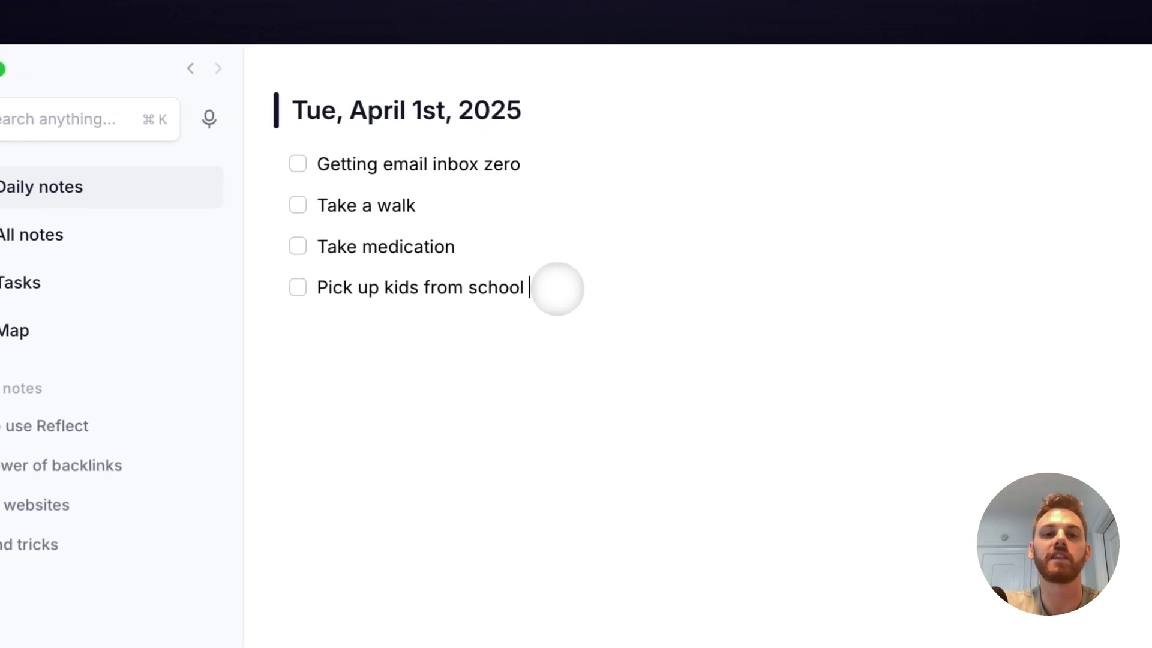
{"action": "left_click_drag", "start_coordinate": [557, 288], "coordinate": [301, 165]}
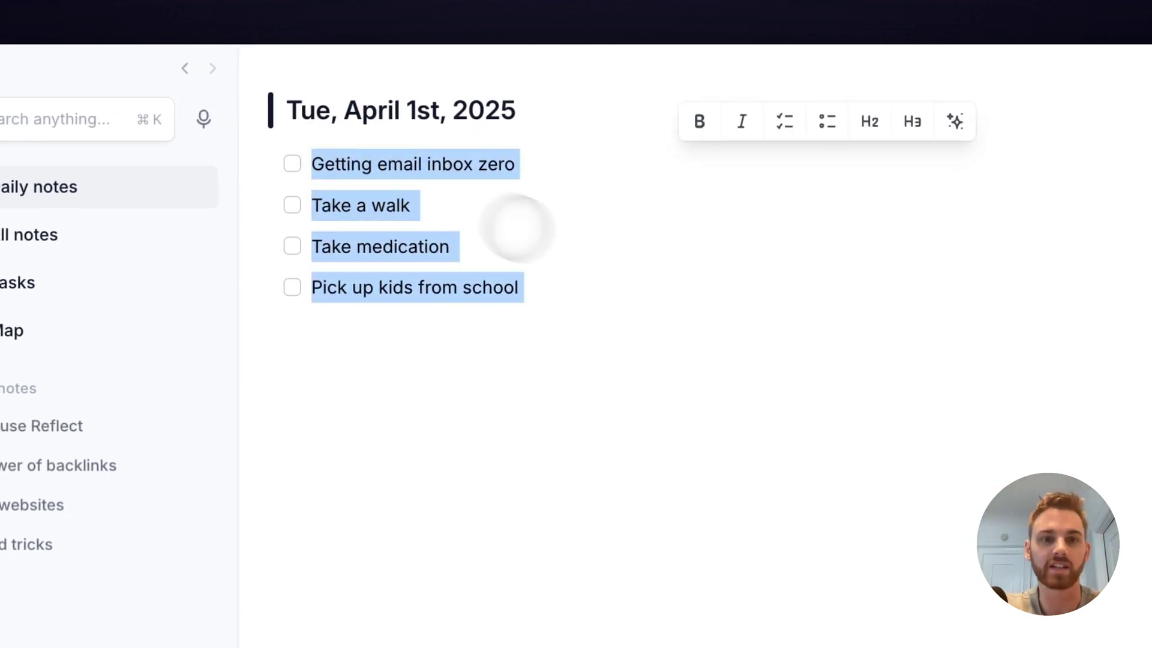
{"action": "left_click", "coordinate": [600, 262]}
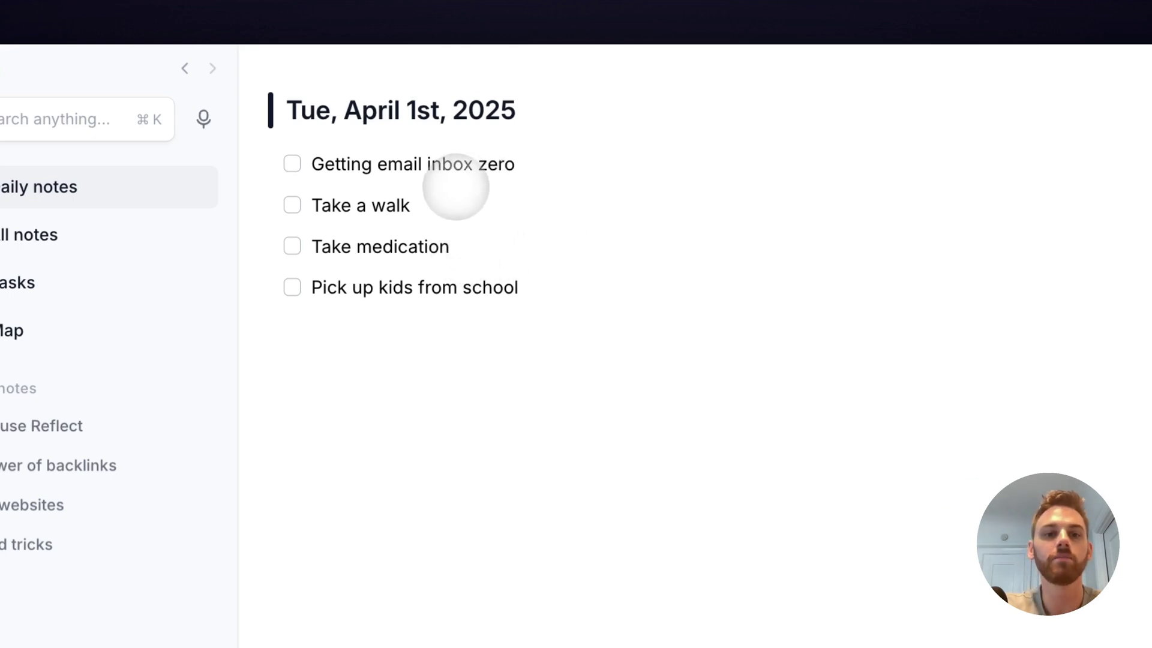
{"action": "left_click", "coordinate": [446, 208]}
{"action": "triple_click", "coordinate": [445, 207]}
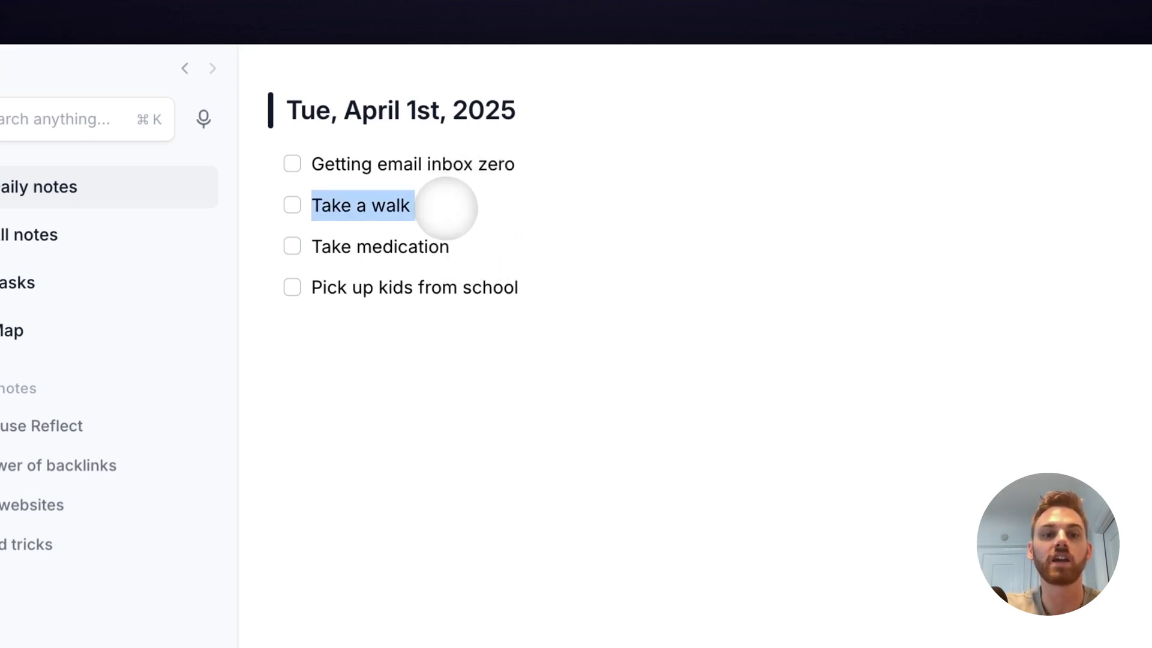
{"action": "left_click", "coordinate": [561, 236]}
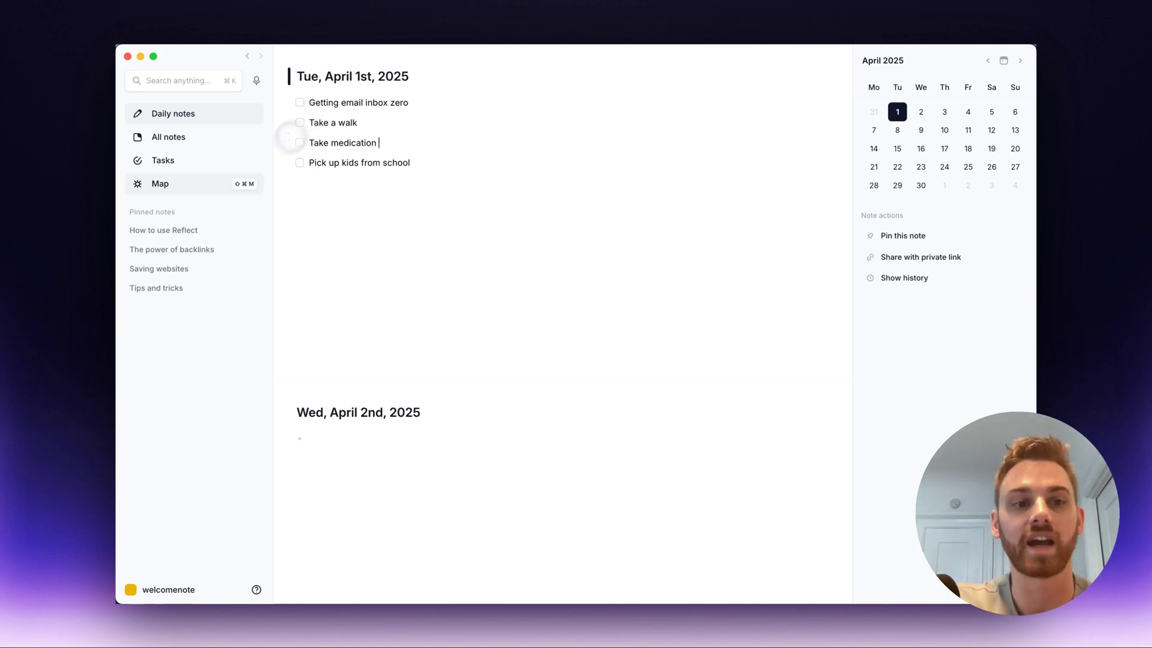
- Add 'Create a new landing page for consulting' below the checkboxes and convert it to a task
{"action": "left_click", "coordinate": [469, 163]}
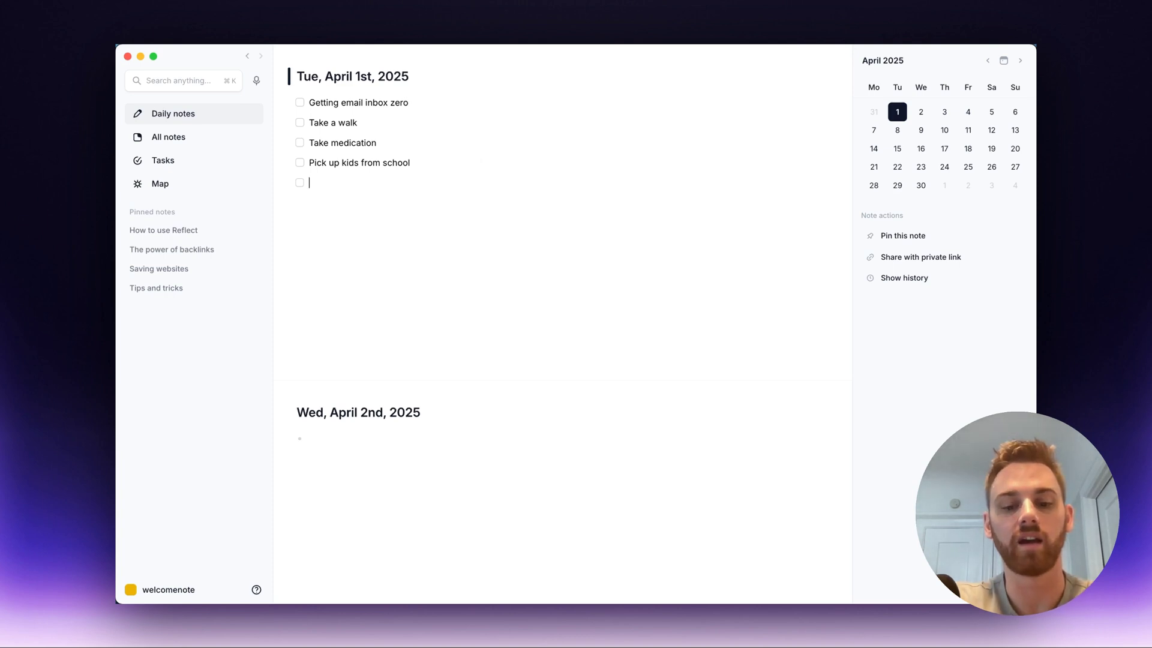
{"action": "type", "text": "Createa"}
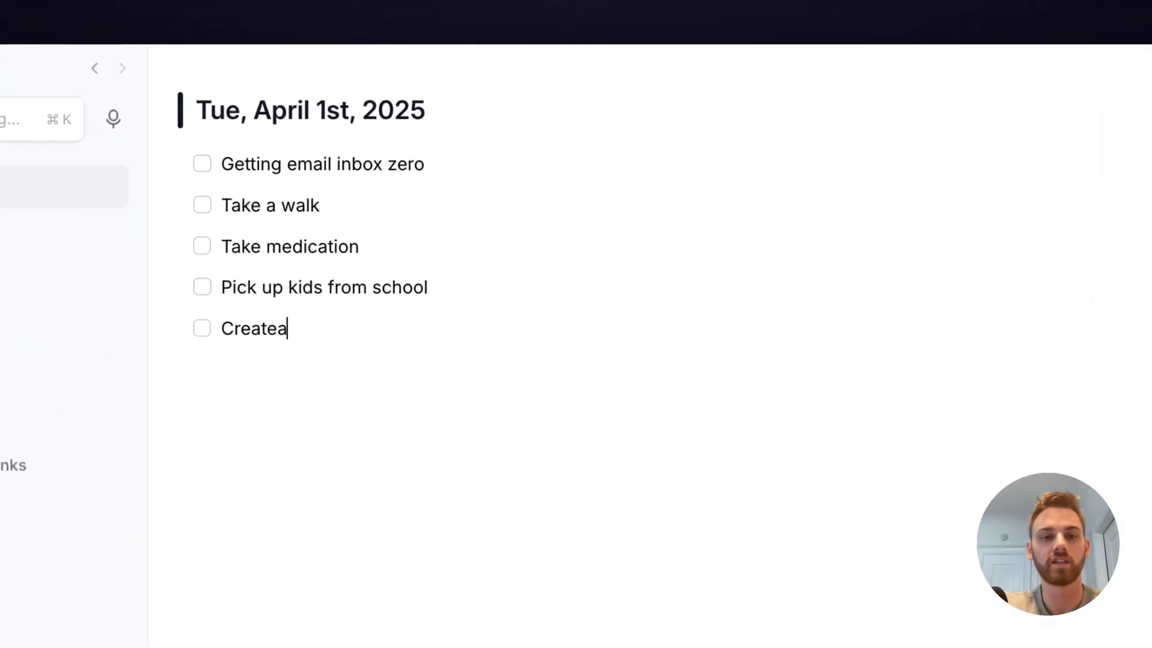
{"action": "key", "text": "BackSpace"}
{"action": "type", "text": "a new landing page fo"}
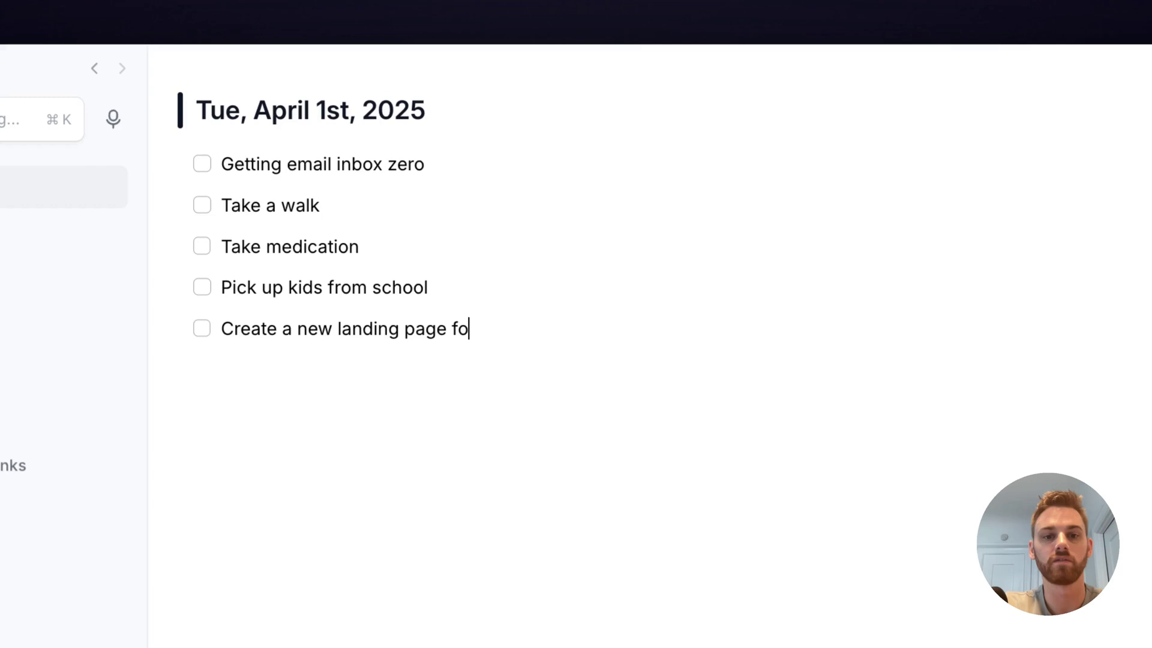
{"action": "type", "text": "r consulting"}
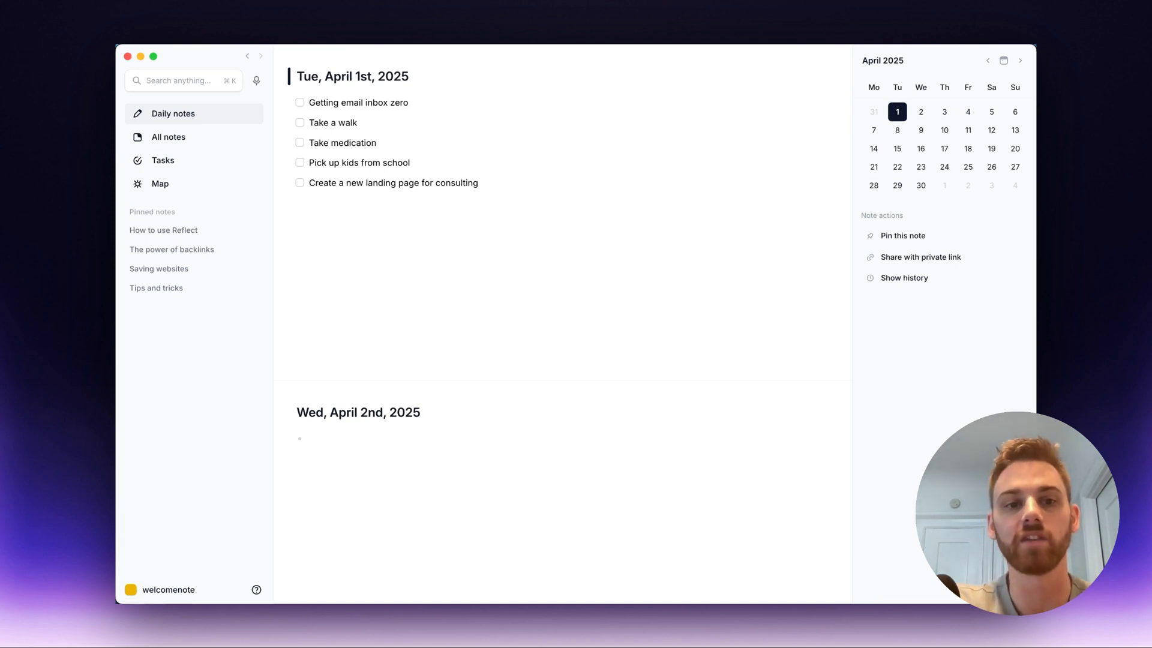
{"action": "key", "text": "super+shift+Return"}
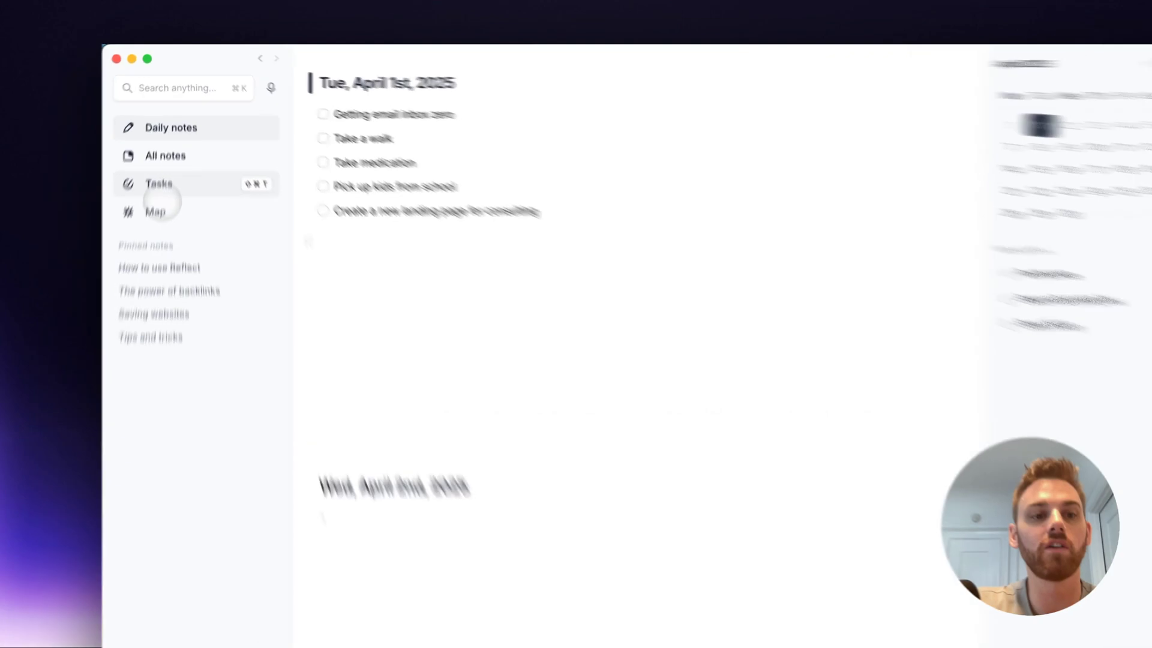
- Open the Tasks page showing the landing page task under Current, dated April 1st
{"action": "left_click", "coordinate": [160, 197]}
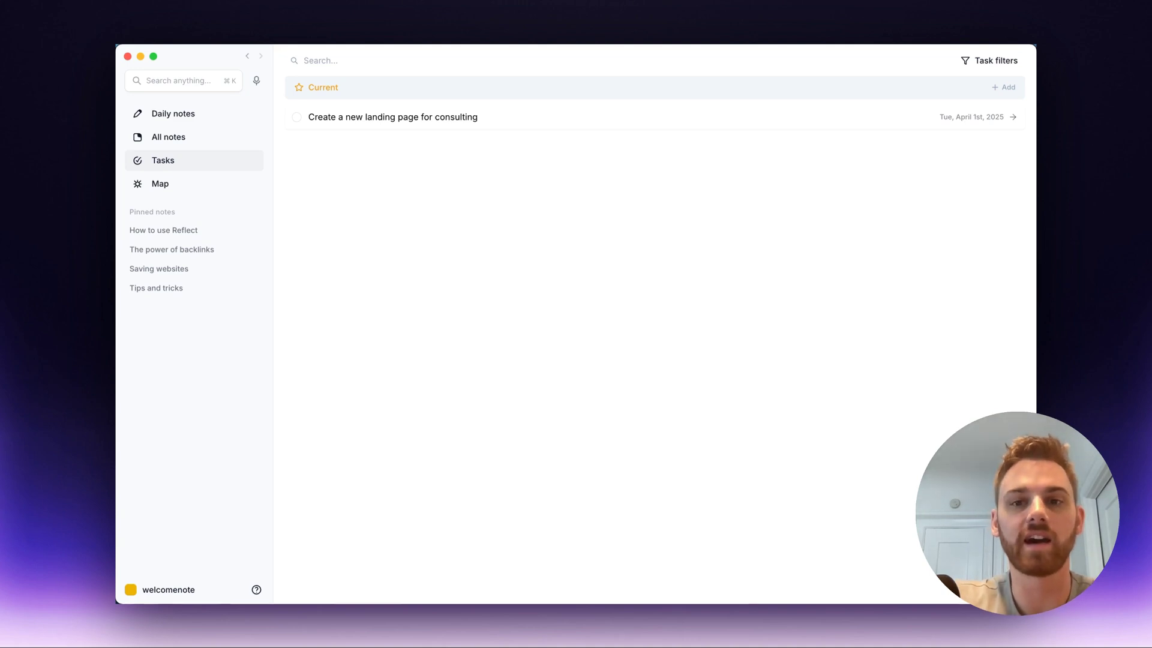
- Create note 'Consulting Work' with tasks Setup an outbound email system, Follow up with client leads, Produce testimonials
{"action": "key", "text": "super+n"}
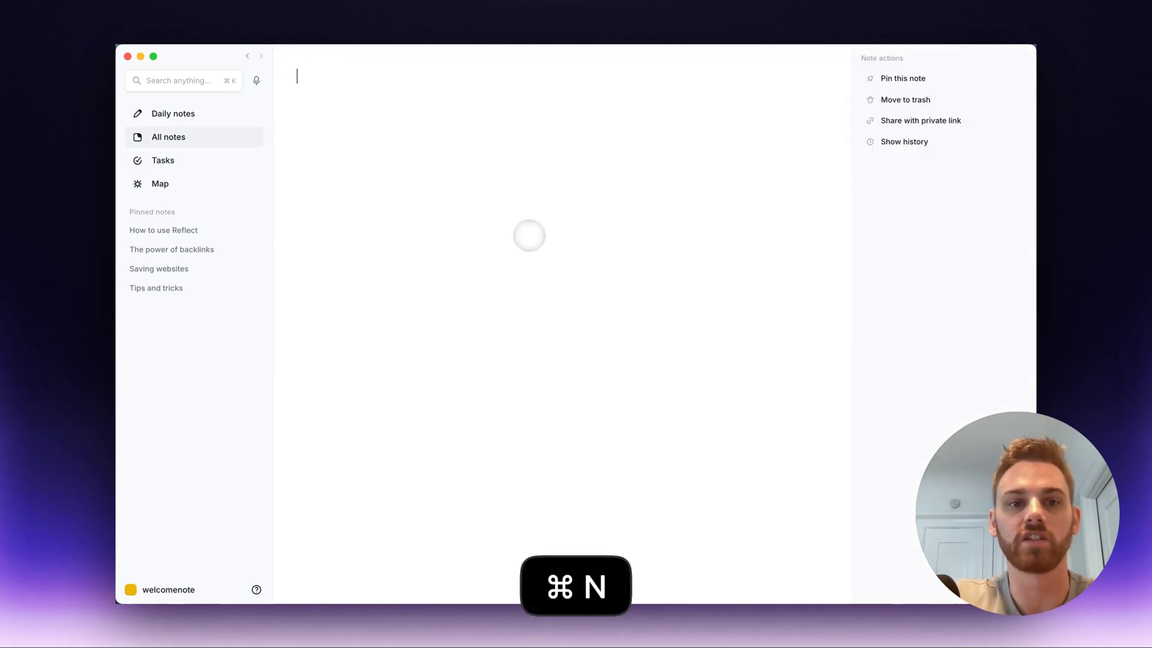
{"action": "type", "text": "Consulting Work"}
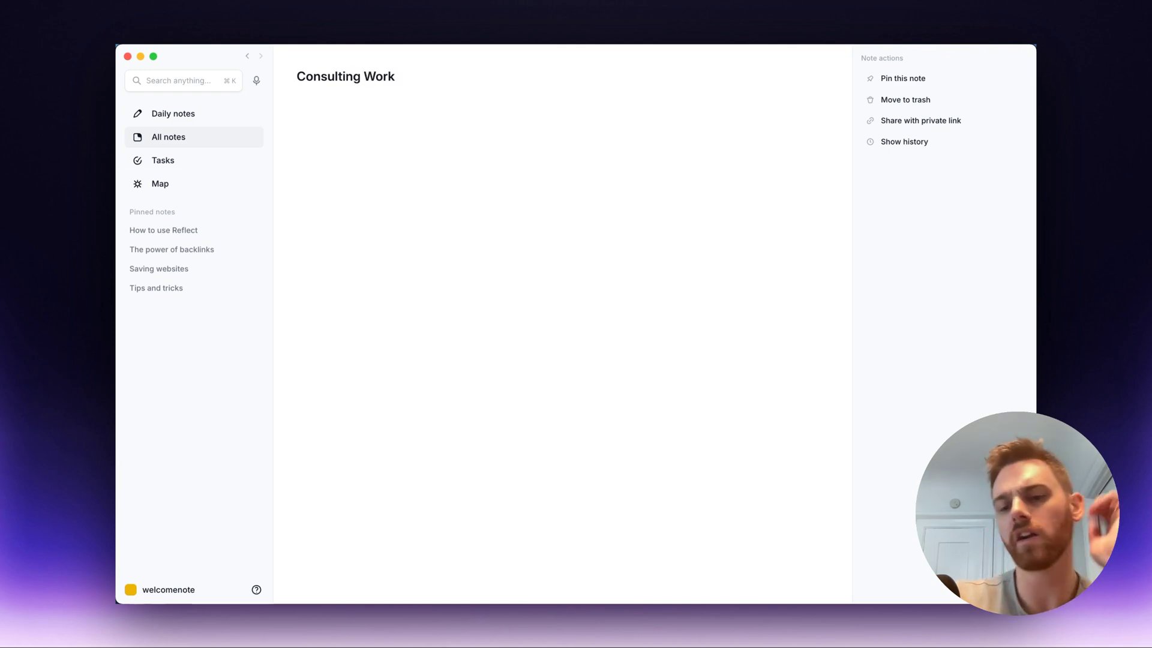
{"action": "key", "text": "Return"}
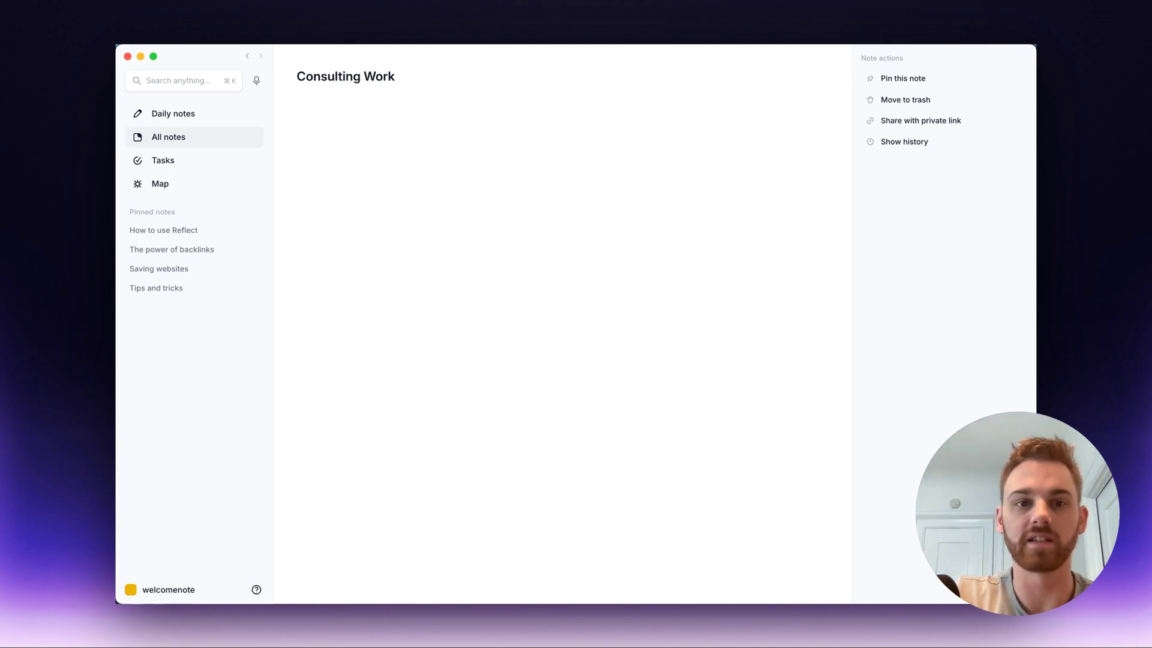
{"action": "key", "text": "shift+space"}
{"action": "type", "text": "Setup an outbound email system"}
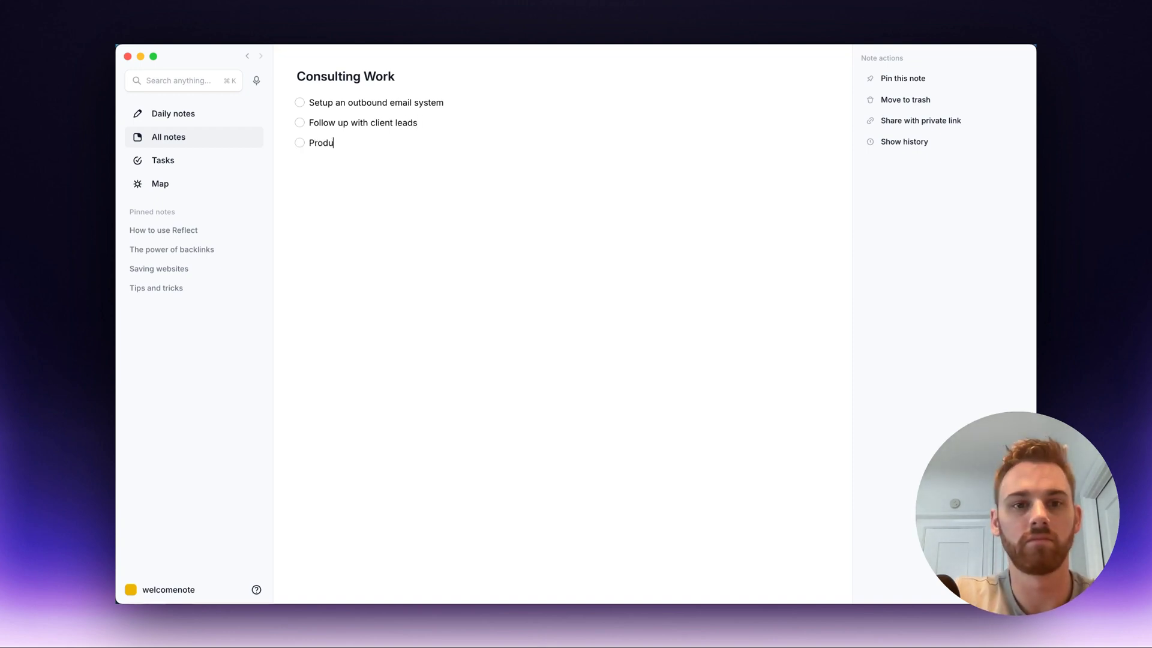
{"action": "key", "text": "BackSpace"}
{"action": "key", "text": "BackSpace"}
{"action": "type", "text": "e test"}
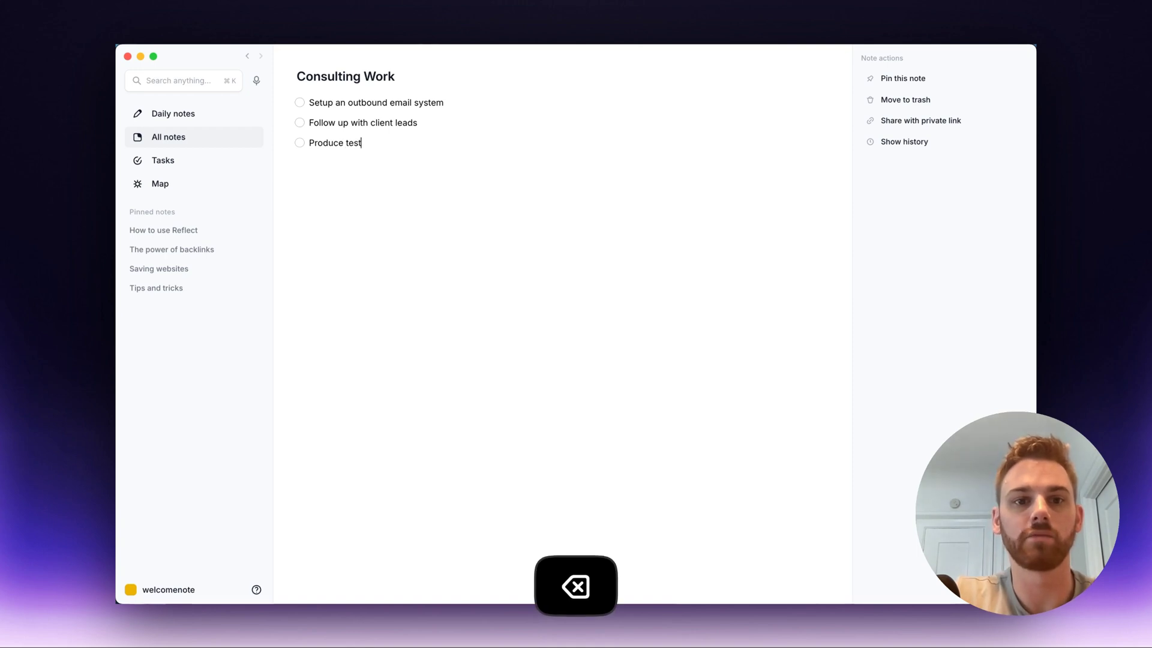
{"action": "type", "text": "imonials"}
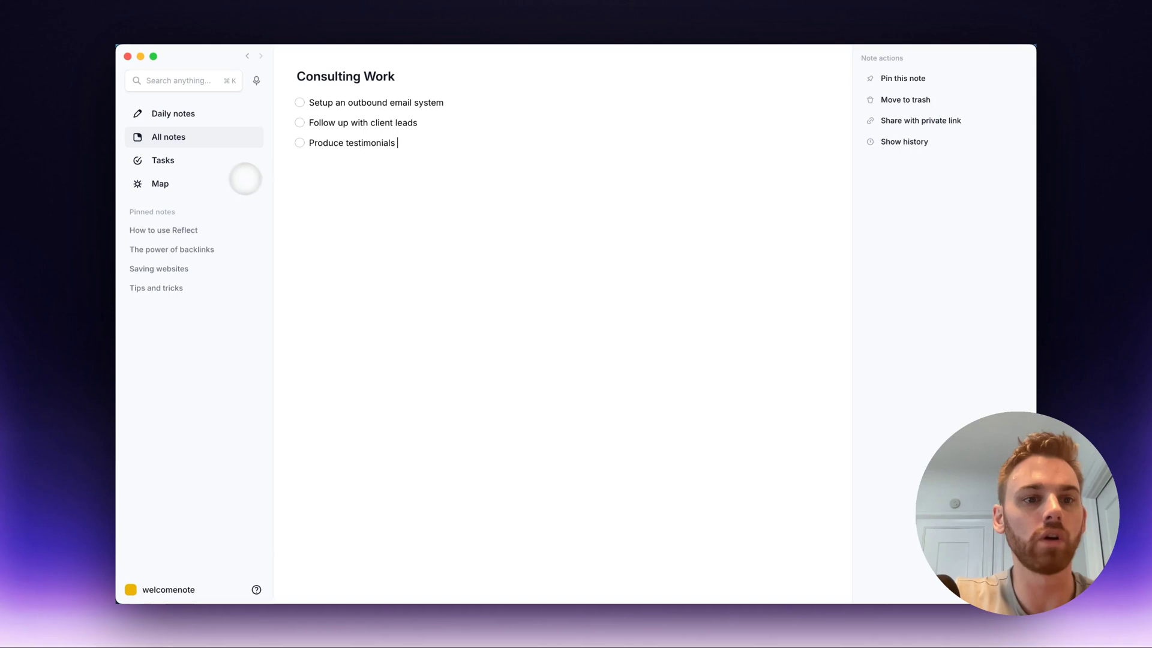
{"action": "left_click", "coordinate": [235, 160]}
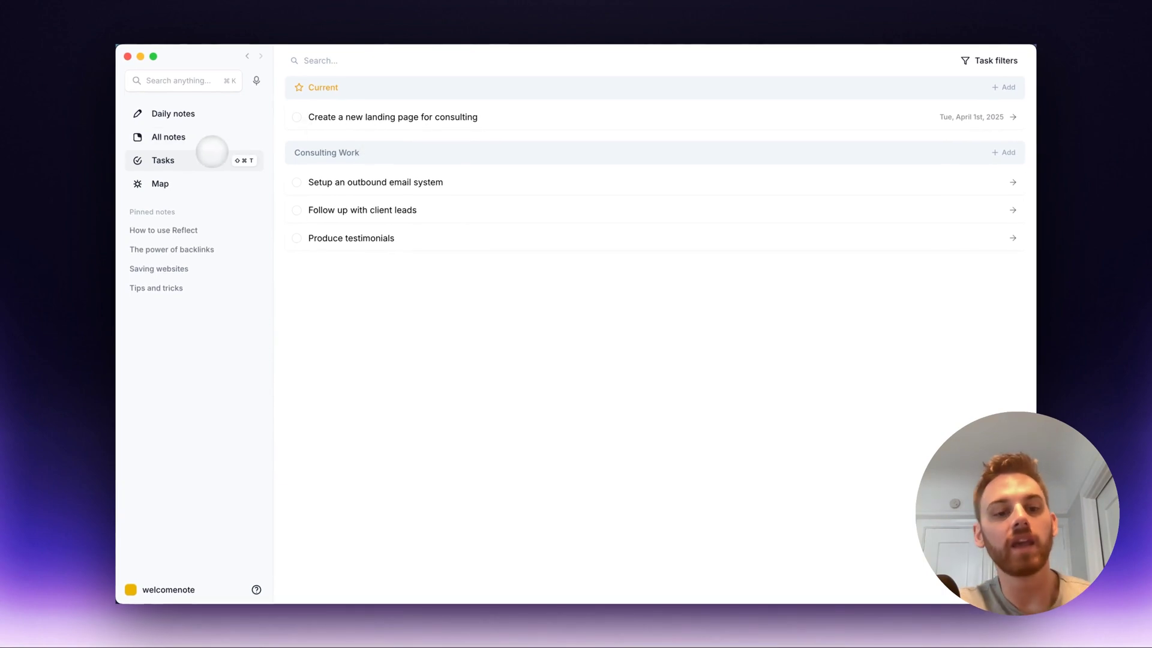
{"action": "key", "text": "super+bracketleft"}
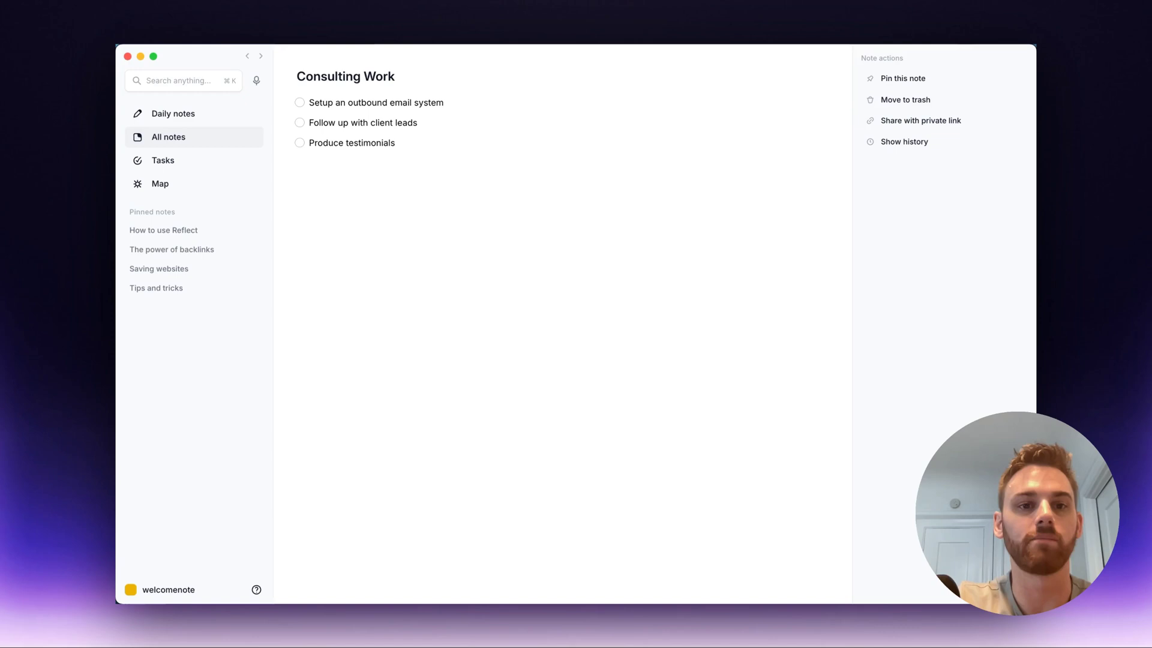
- Add an Internal Marketing heading and nest the outbound email and Produce testimonials tasks under it
{"action": "key", "text": "Return"}
{"action": "type", "text": "- "}
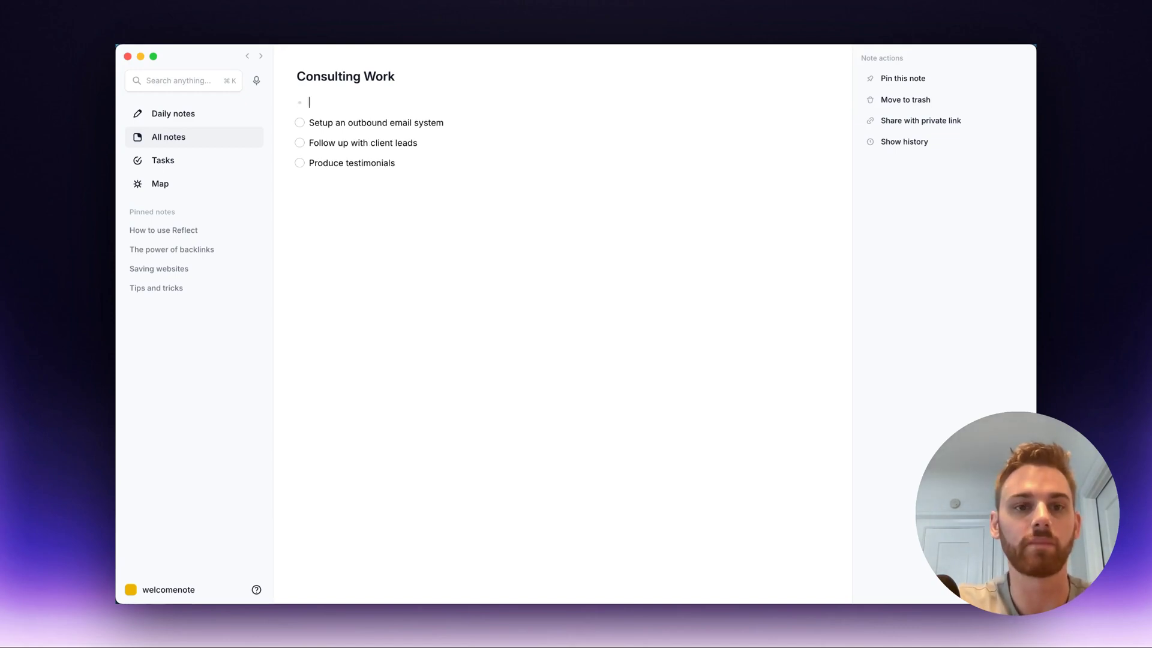
{"action": "type", "text": "Mak"}
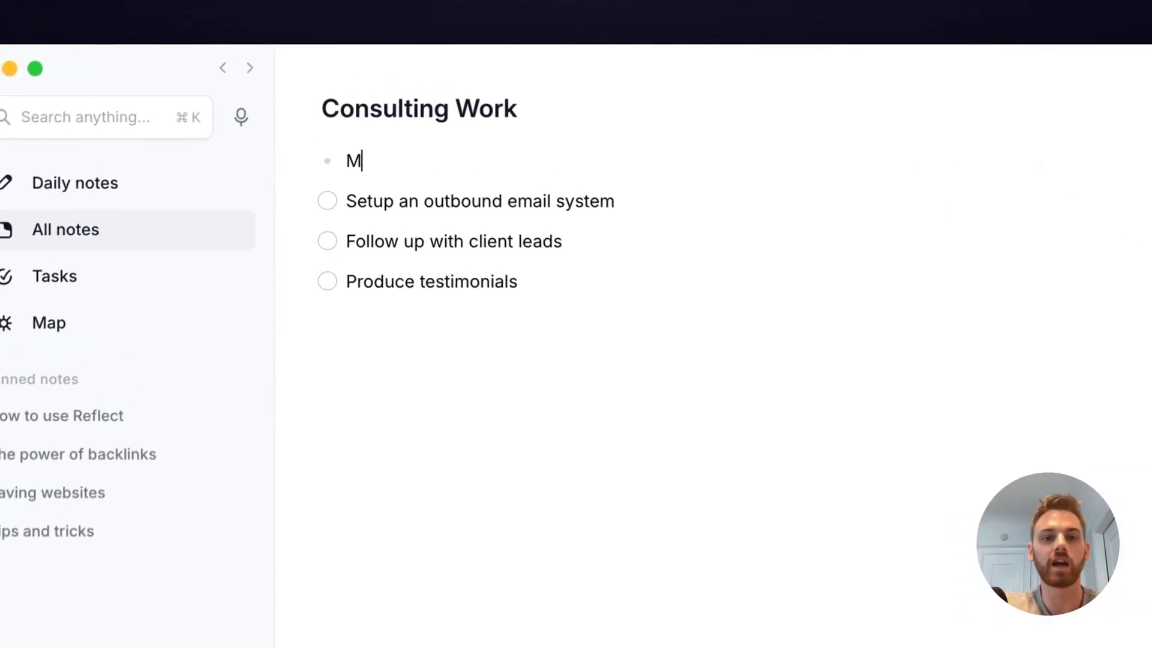
{"action": "key", "text": "BackSpace"}
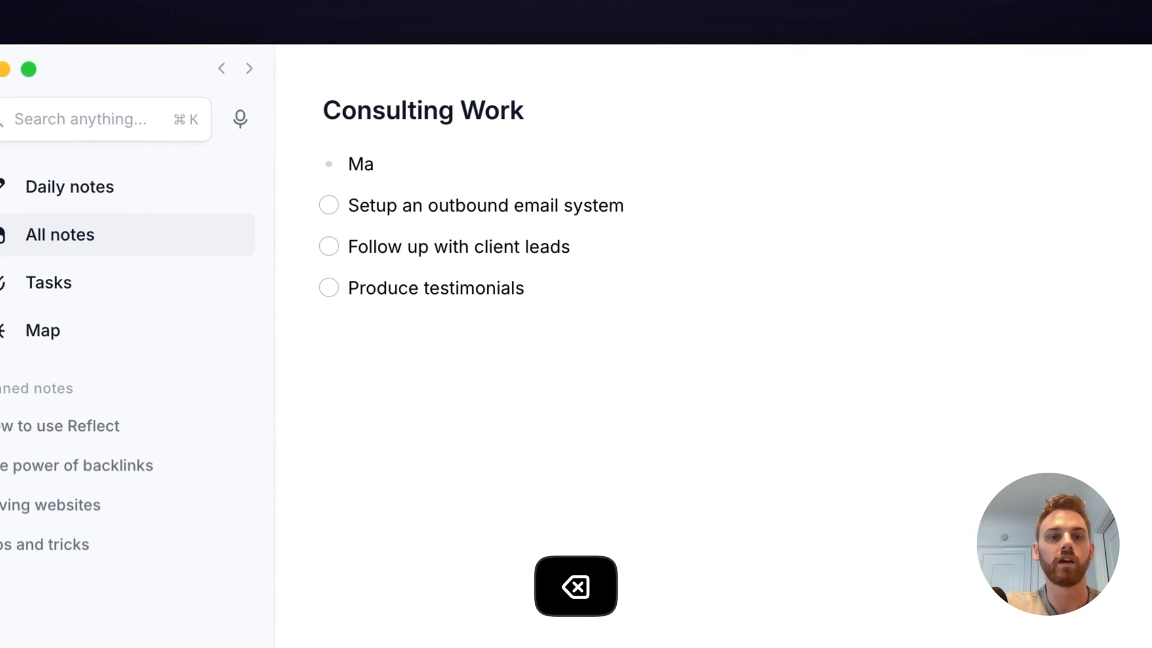
{"action": "key", "text": "BackSpace"}
{"action": "key", "text": "BackSpace"}
{"action": "type", "text": "Internal Marketing"}
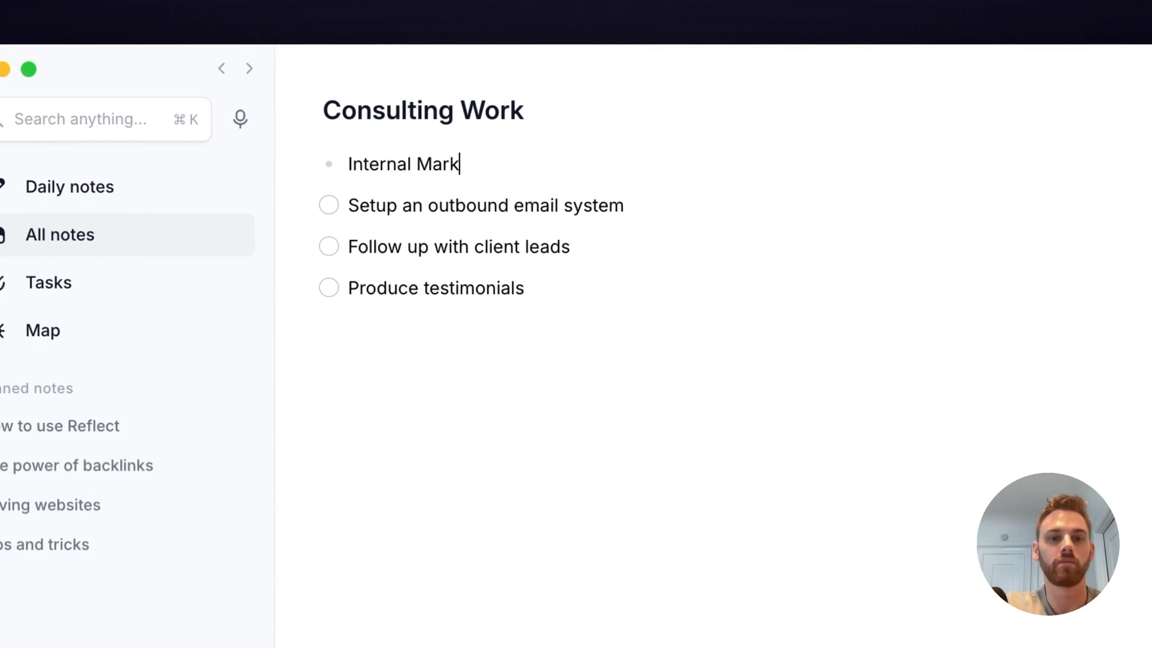
{"action": "left_click", "coordinate": [432, 203]}
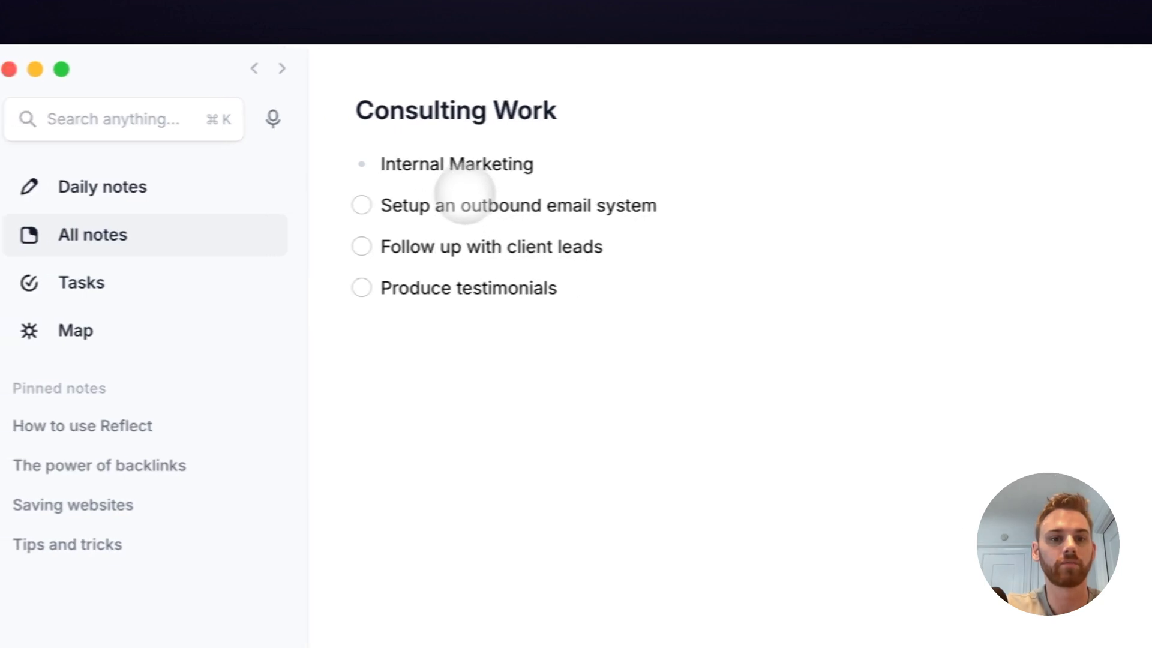
{"action": "key", "text": "Tab"}
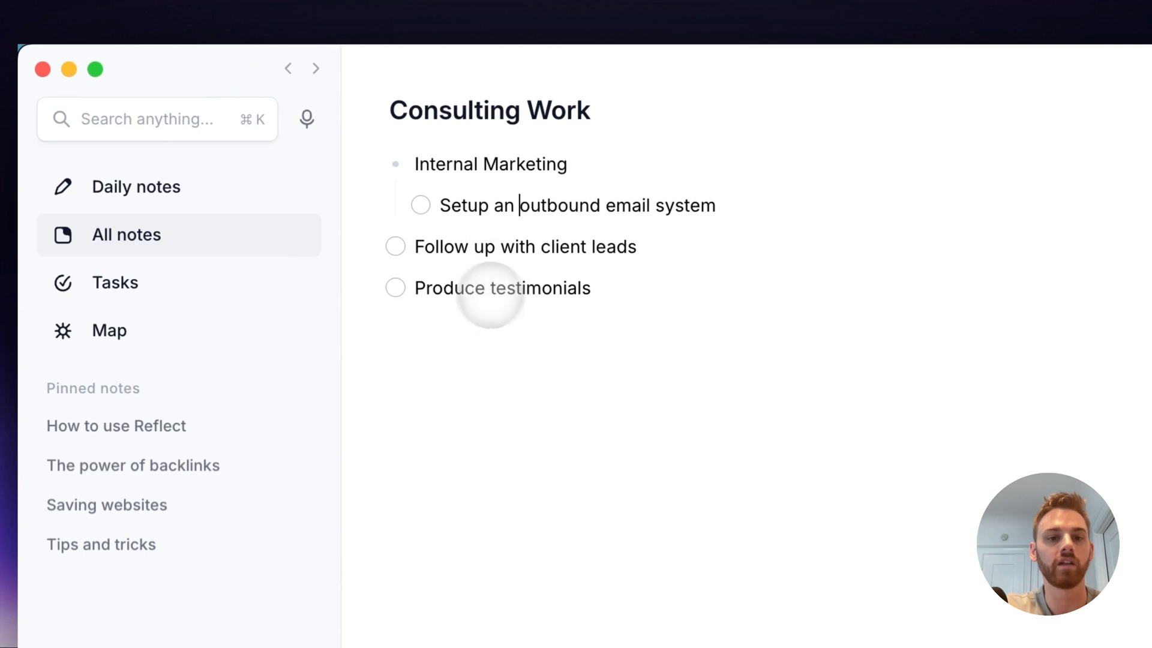
{"action": "left_click", "coordinate": [443, 287]}
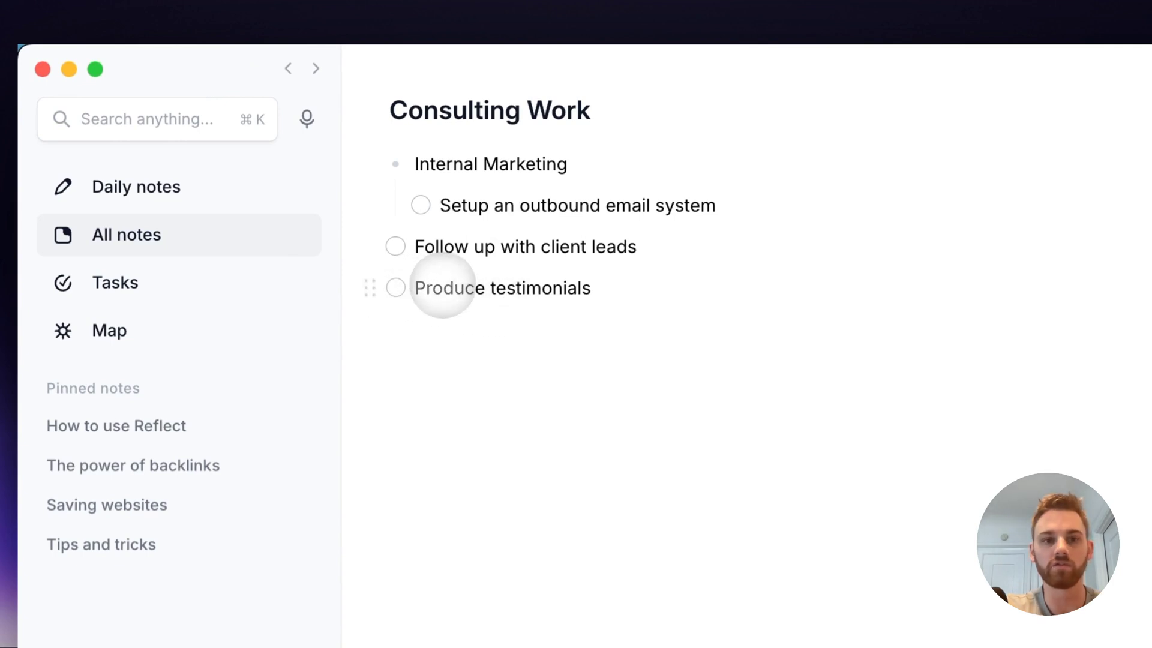
{"action": "key", "text": "alt+Up"}
{"action": "key", "text": "Tab"}
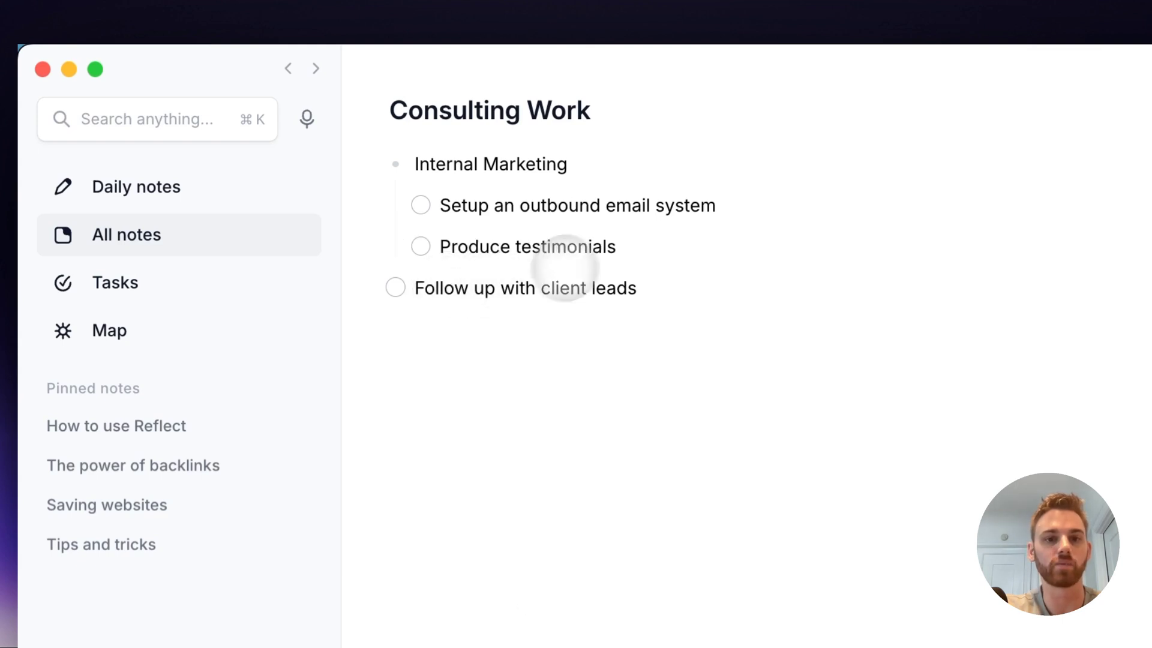
{"action": "left_click", "coordinate": [627, 246]}
- Add a Sales heading with Follow up with client leads nested under it
{"action": "key", "text": "Return"}
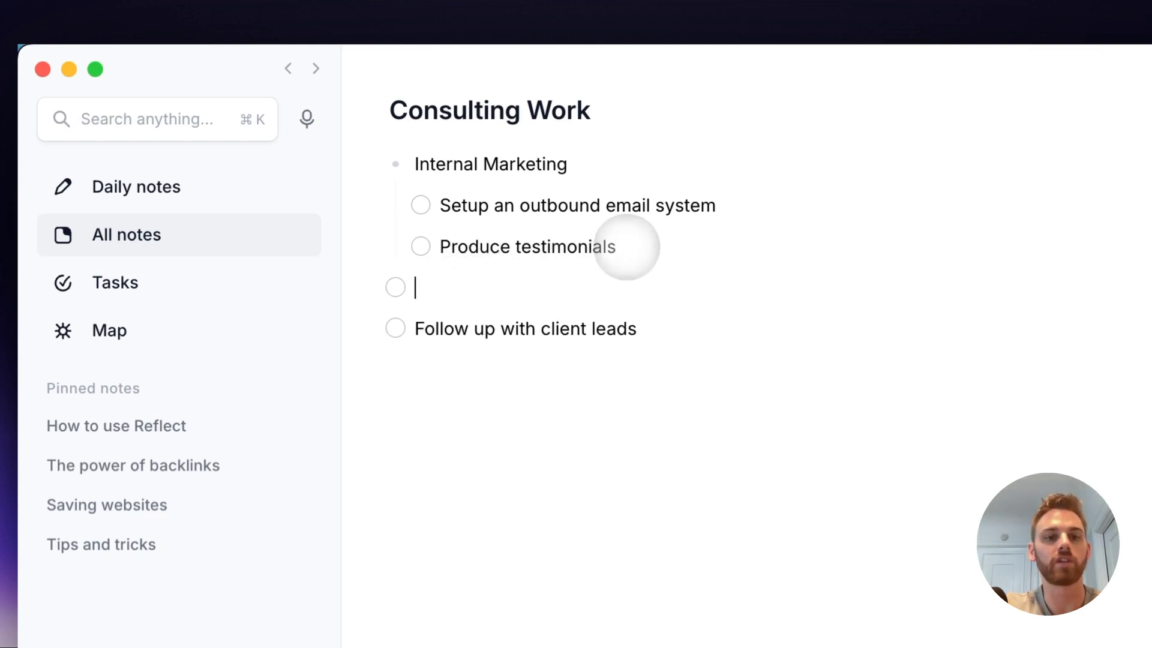
{"action": "key", "text": "BackSpace"}
{"action": "type", "text": "- "}
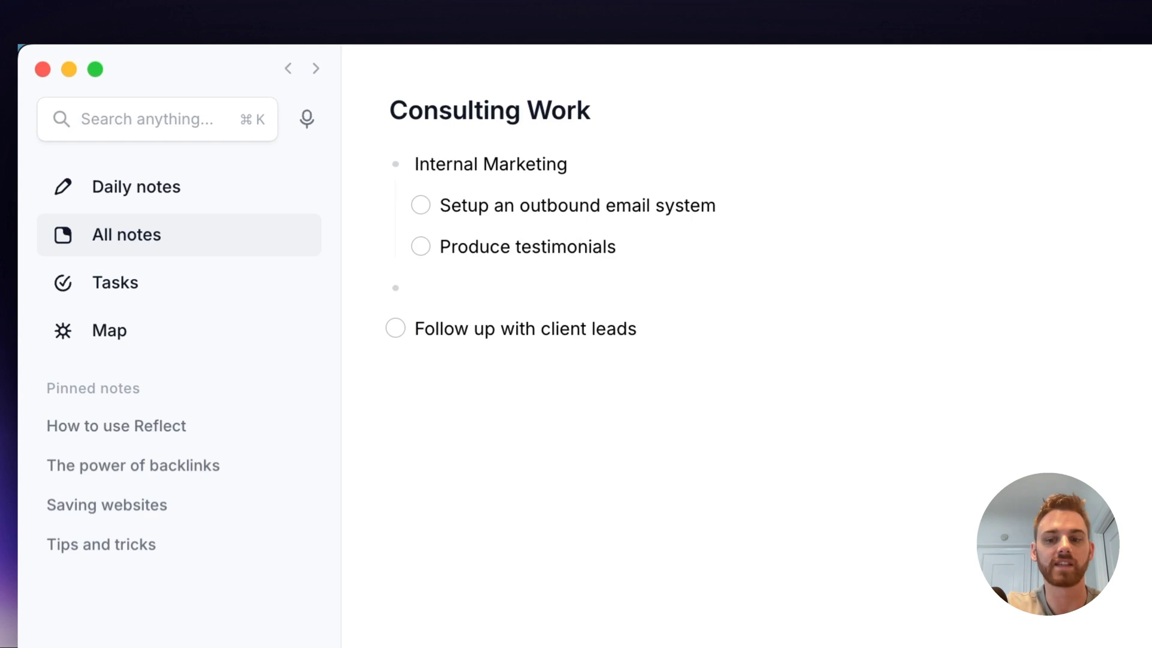
{"action": "type", "text": "Sales"}
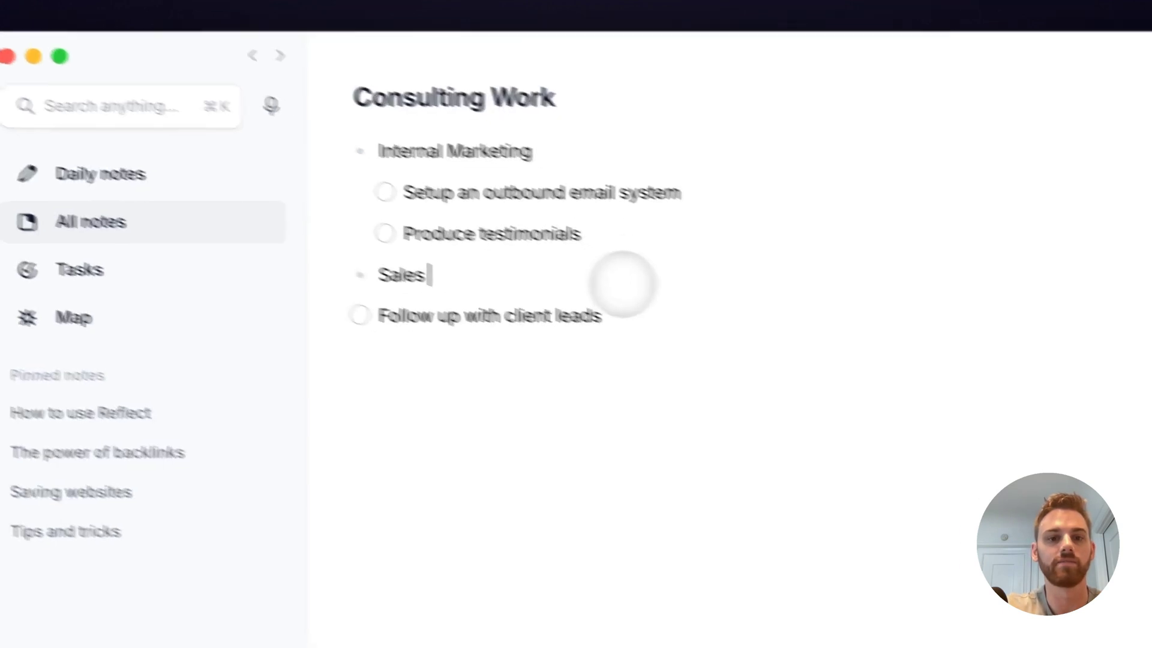
{"action": "left_click", "coordinate": [630, 328]}
{"action": "key", "text": "Tab"}
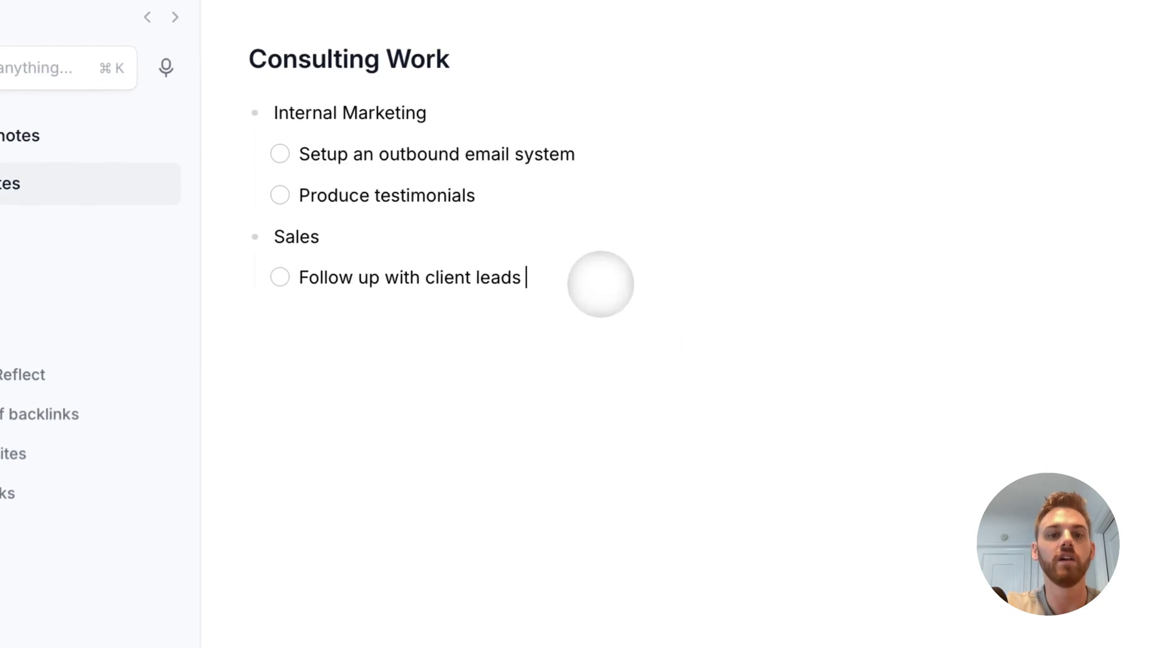
- Add an Active Client work heading with an indented task 'Checkin with [[Client]]'
{"action": "key", "text": "BackSpace"}
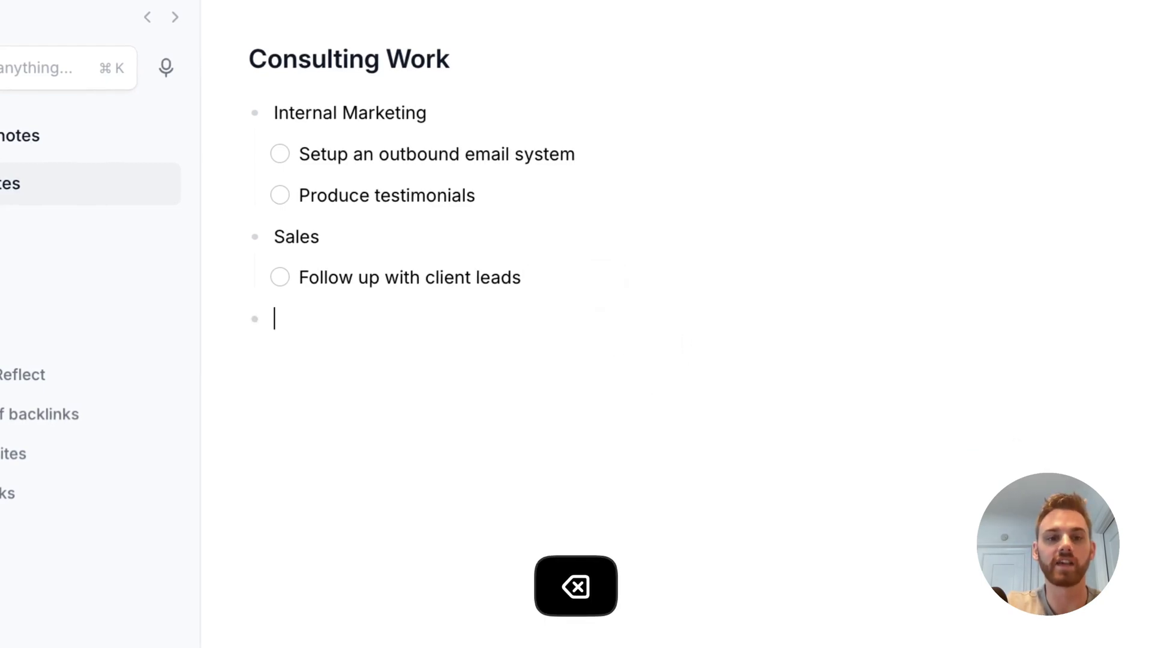
{"action": "type", "text": "Active Clie"}
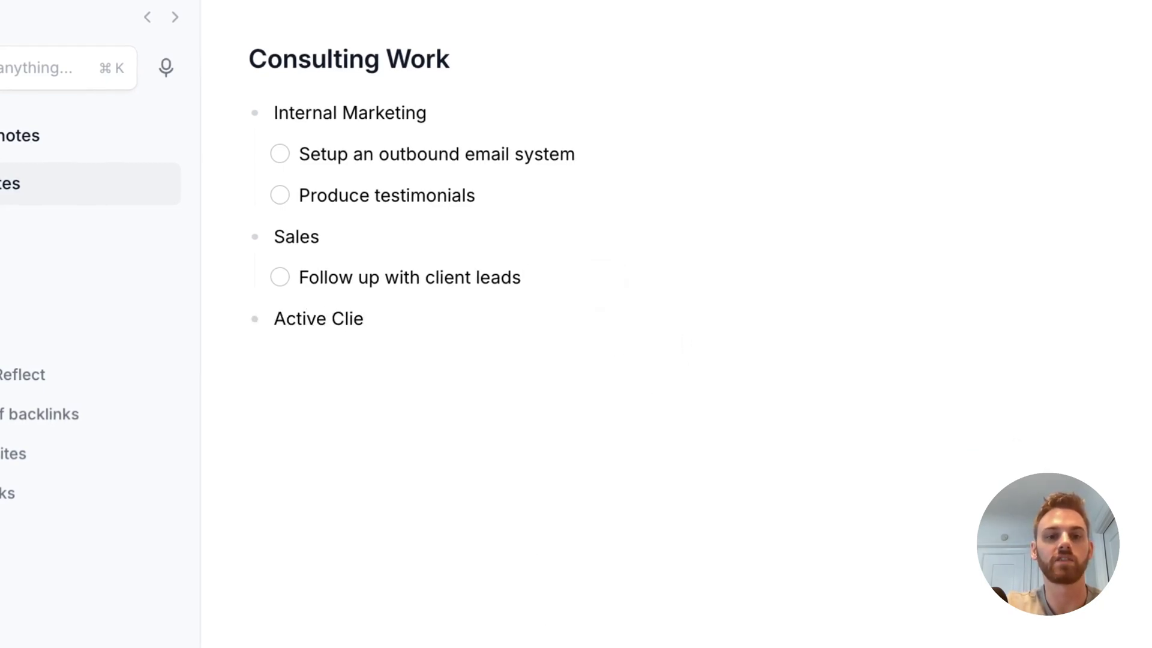
{"action": "type", "text": "tn work"}
{"action": "key", "text": "BackSpace"}
{"action": "key", "text": "BackSpace"}
{"action": "key", "text": "BackSpace"}
{"action": "key", "text": "BackSpace"}
{"action": "key", "text": "BackSpace"}
{"action": "key", "text": "BackSpace"}
{"action": "key", "text": "BackSpace"}
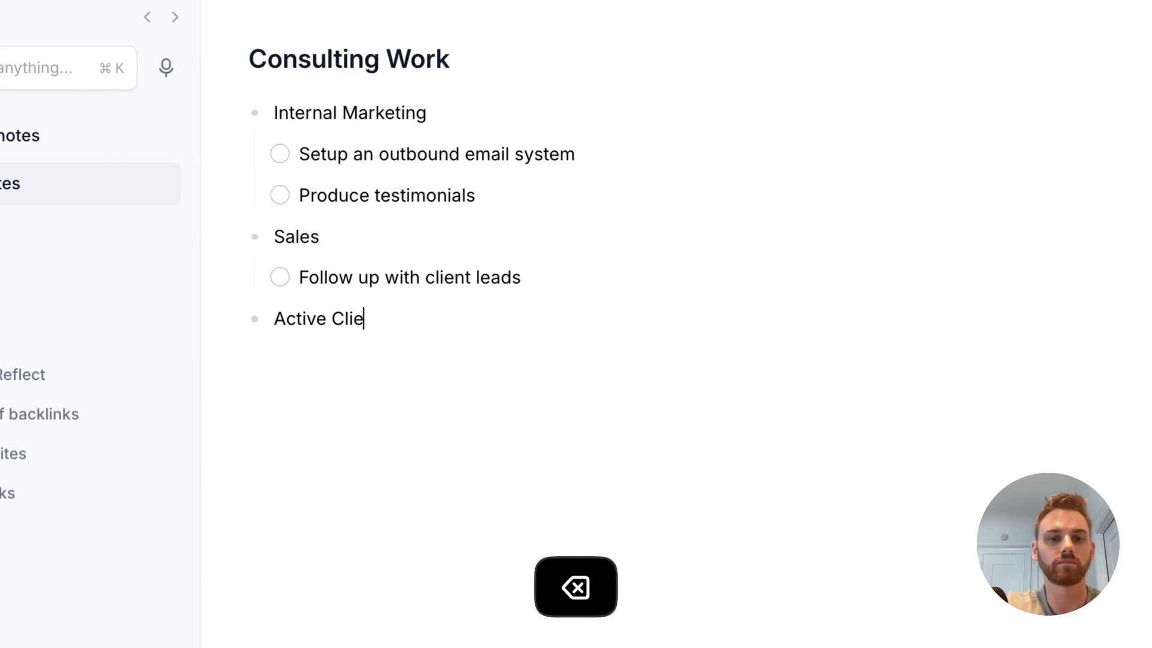
{"action": "type", "text": "nt work"}
{"action": "key", "text": "Return"}
{"action": "key", "text": "Tab"}
{"action": "key", "text": "super+shift+Return"}
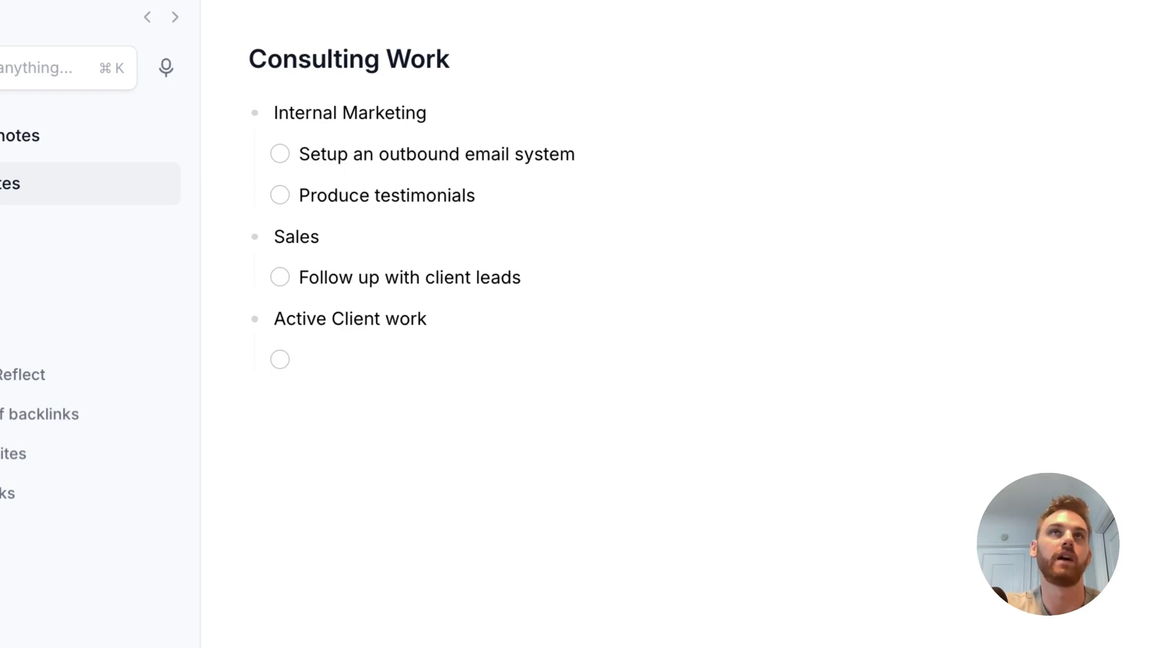
{"action": "type", "text": "Che"}
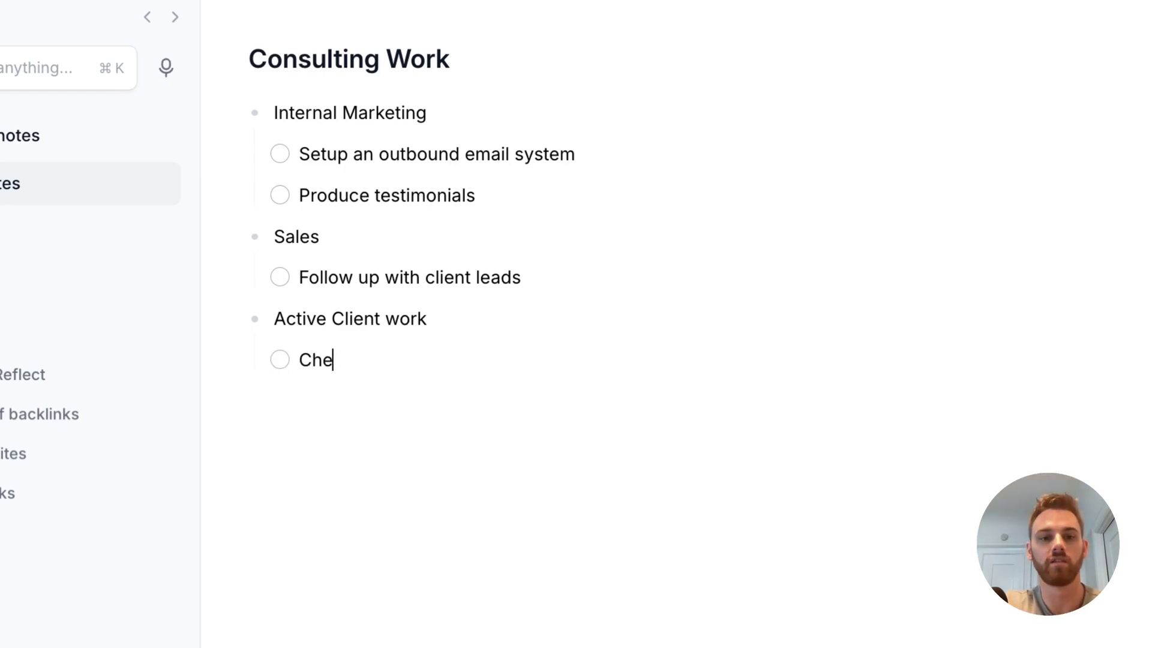
{"action": "type", "text": "ckin with ["}
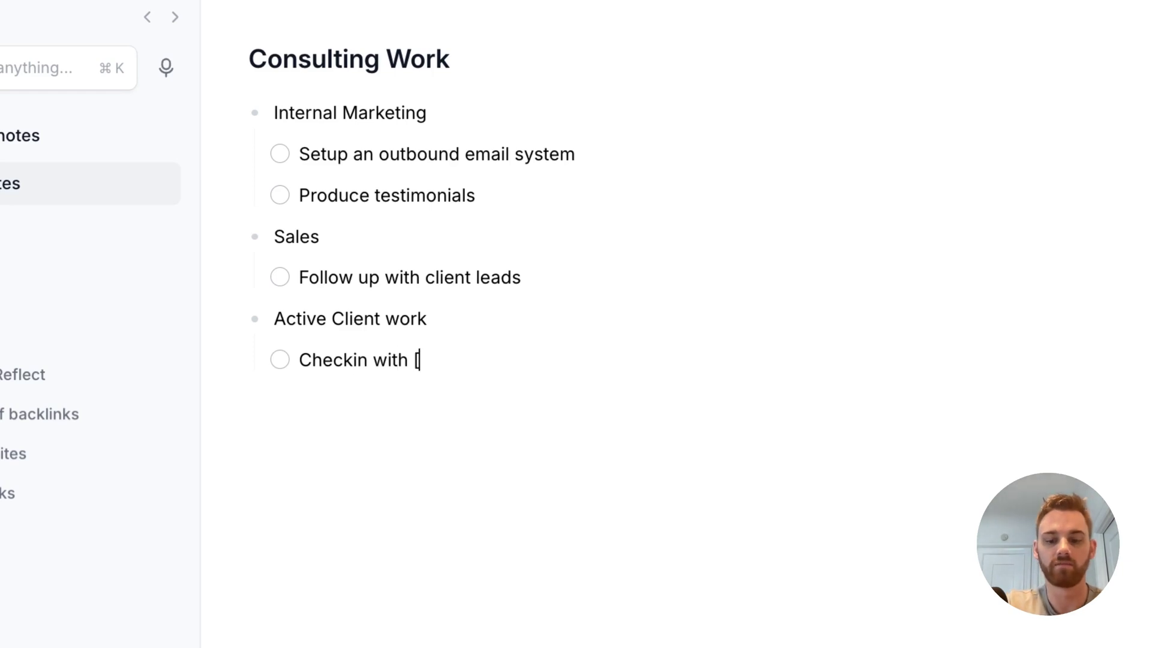
{"action": "type", "text": "[Client"}
{"action": "key", "text": "Return"}
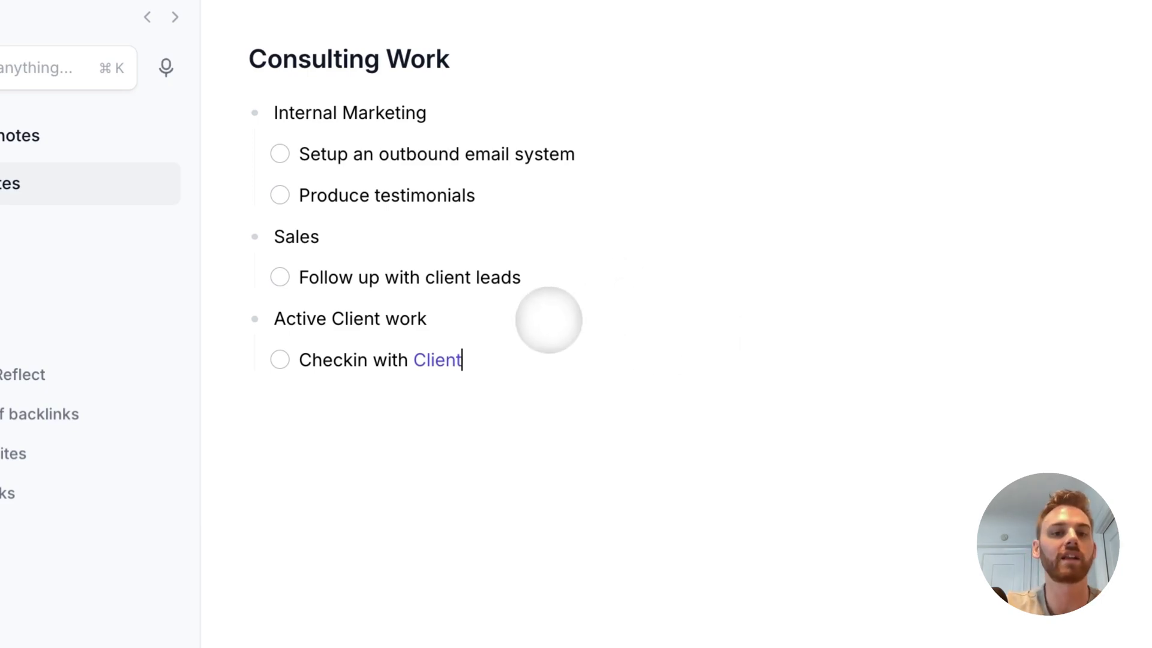
- Open the Tasks page to view the Internal Marketing, Sales and Active Client work groups
{"action": "left_click", "coordinate": [142, 257]}
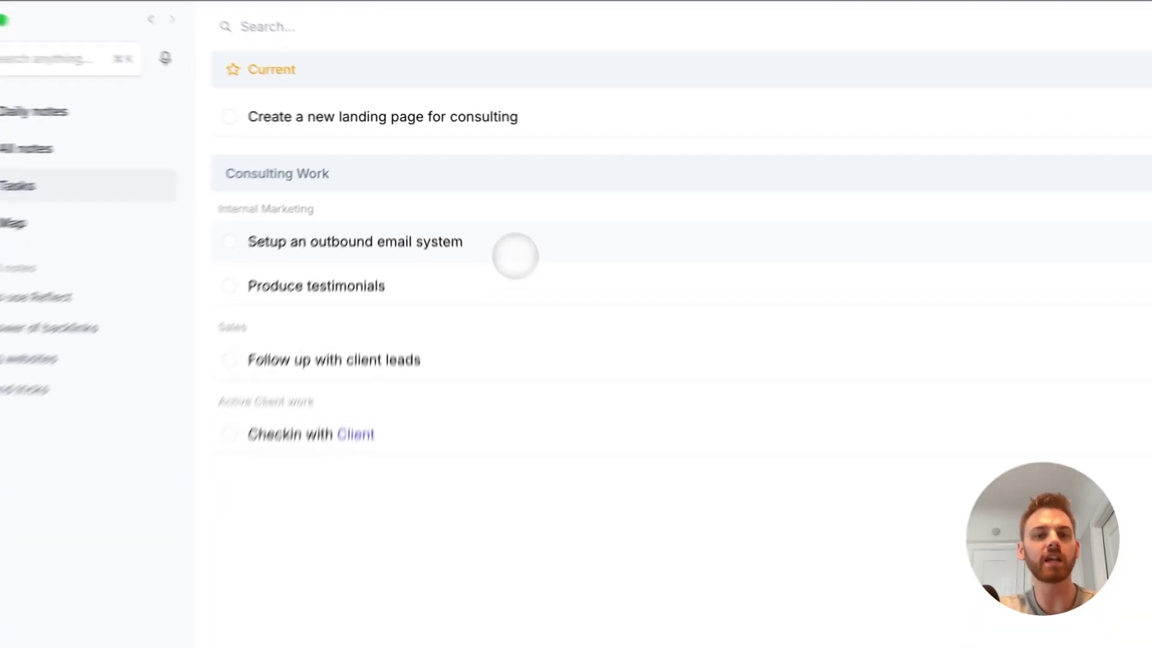
- Link 'Setup an outbound email system' to today, 4/1/2025, with a [[today reference
{"action": "left_click", "coordinate": [515, 256]}
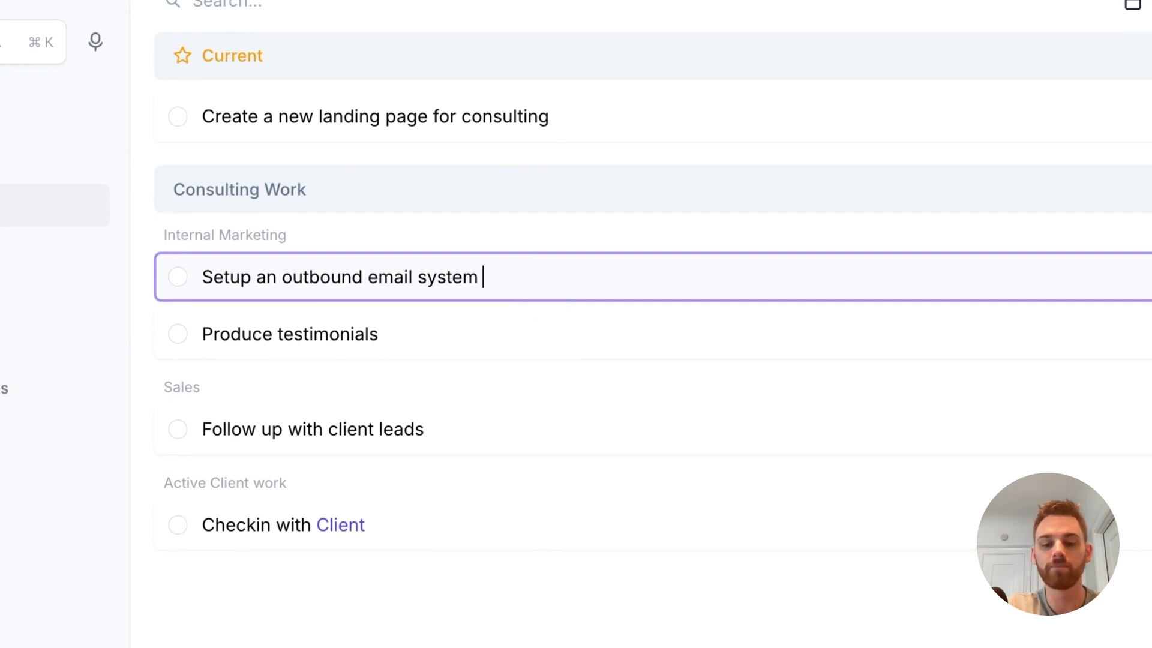
{"action": "type", "text": "[["}
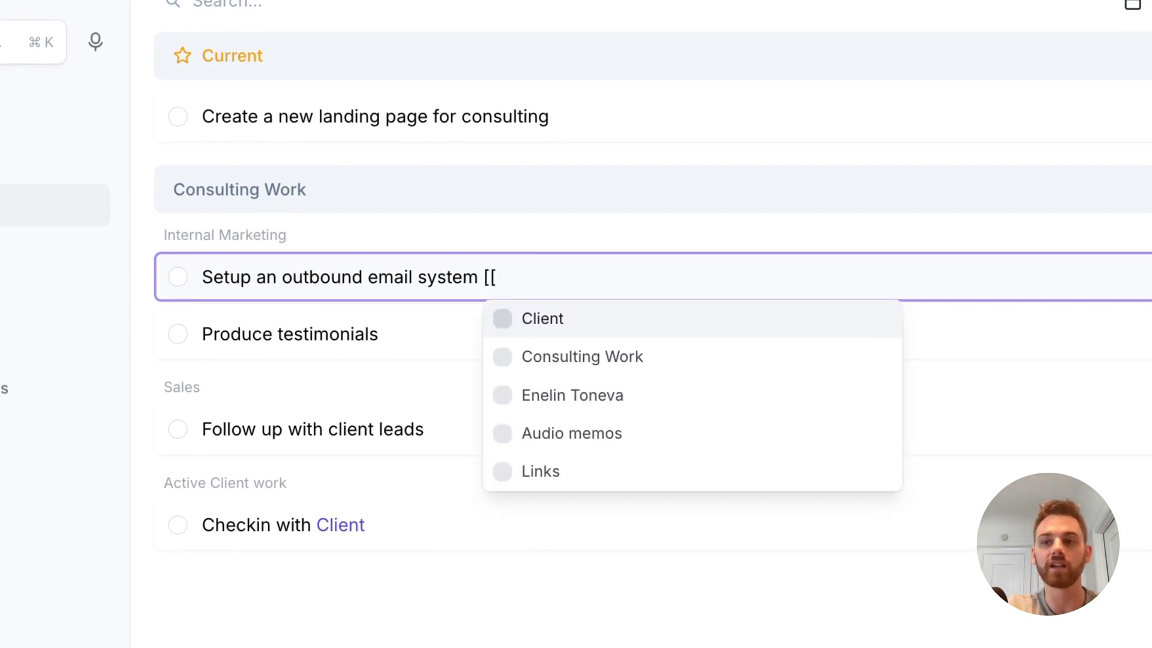
{"action": "type", "text": "toda"}
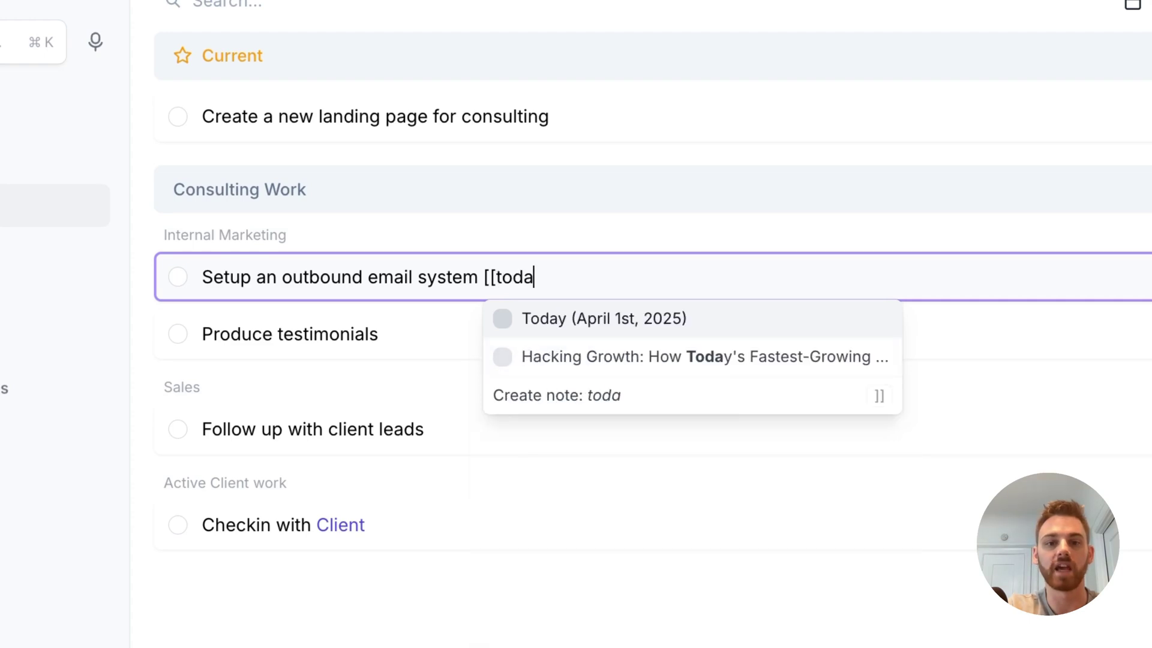
{"action": "key", "text": "Return"}
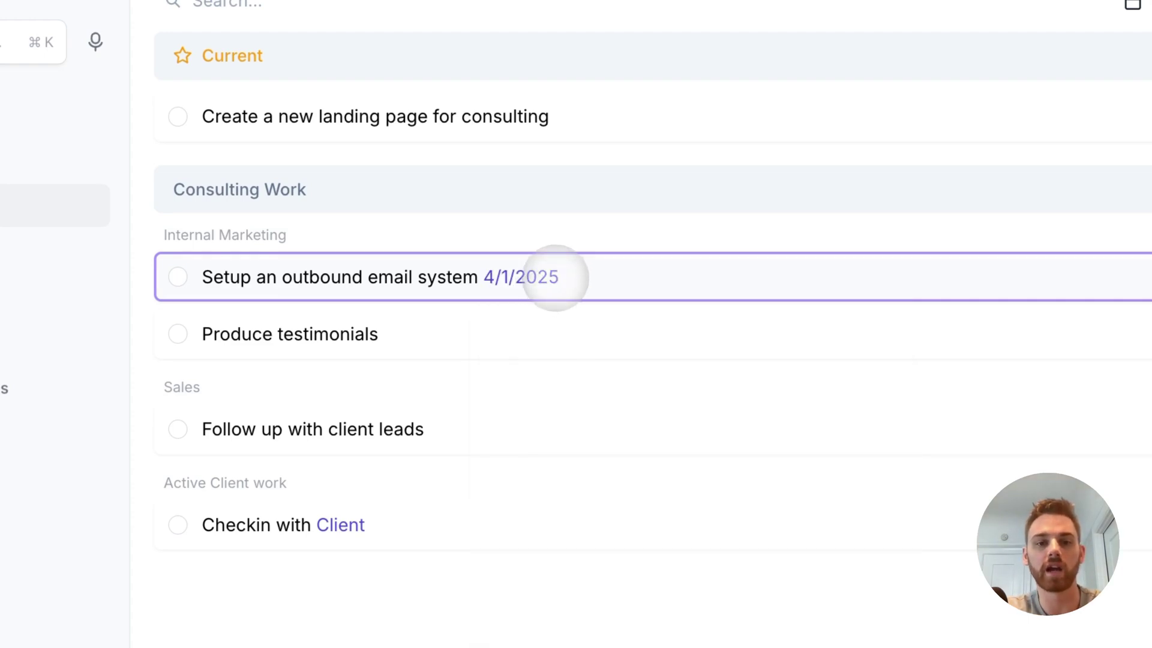
{"action": "left_click", "coordinate": [498, 378]}
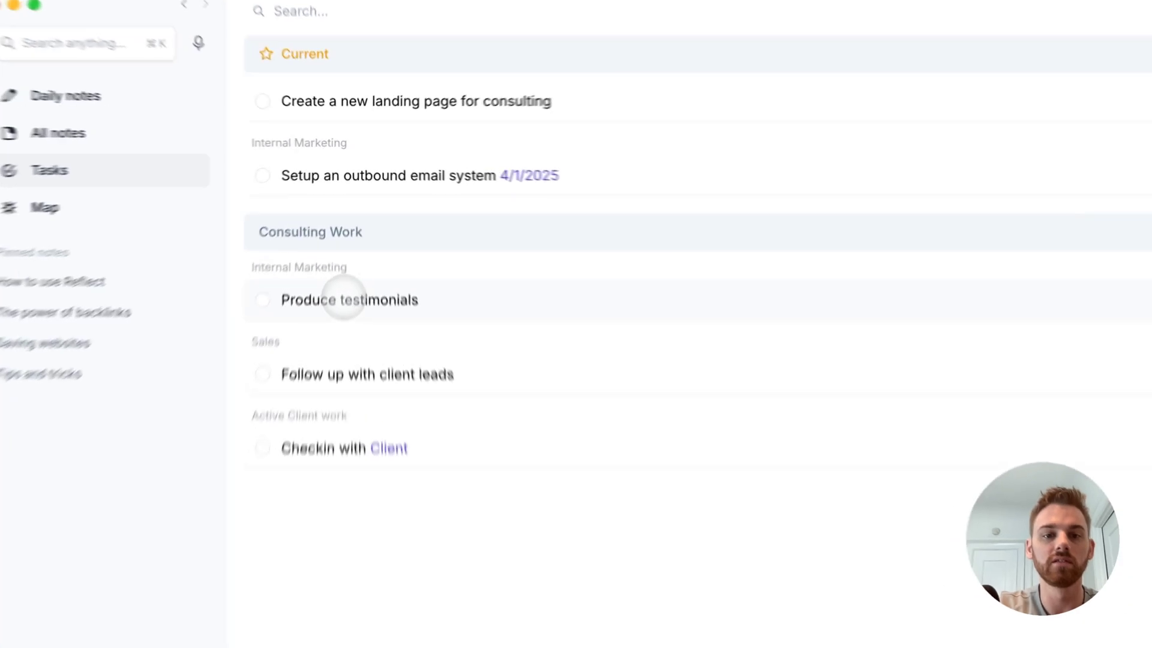
- Schedule the Produce testimonials task for April 2, 2025 so it moves under Upcoming
{"action": "left_click", "coordinate": [360, 236]}
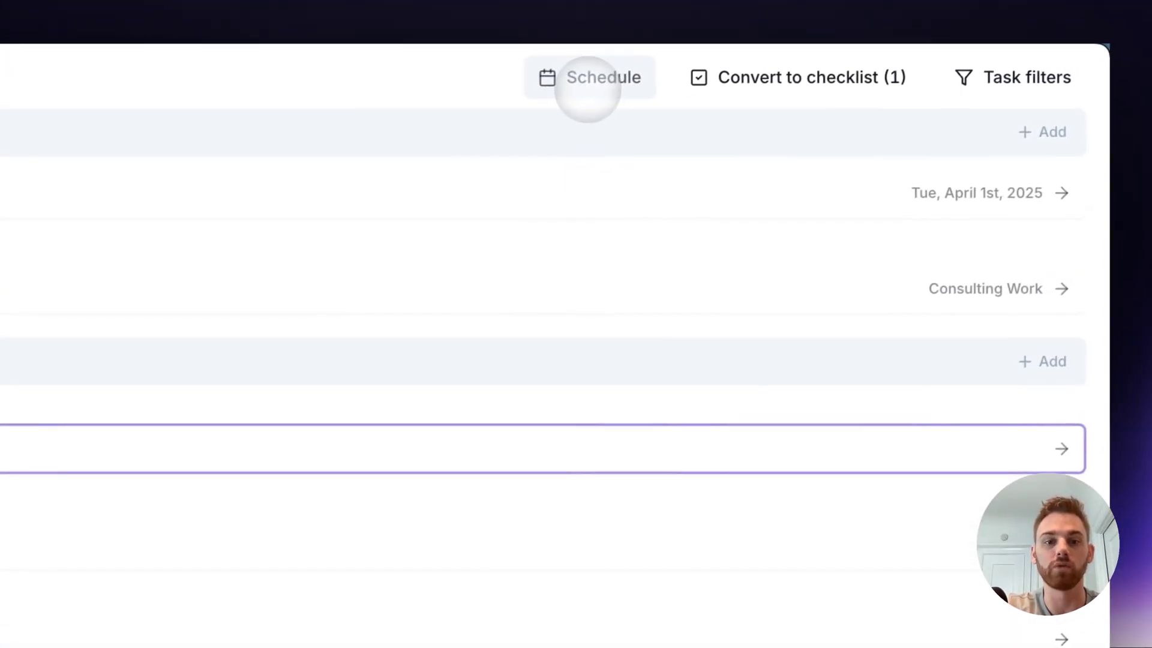
{"action": "left_click", "coordinate": [798, 17]}
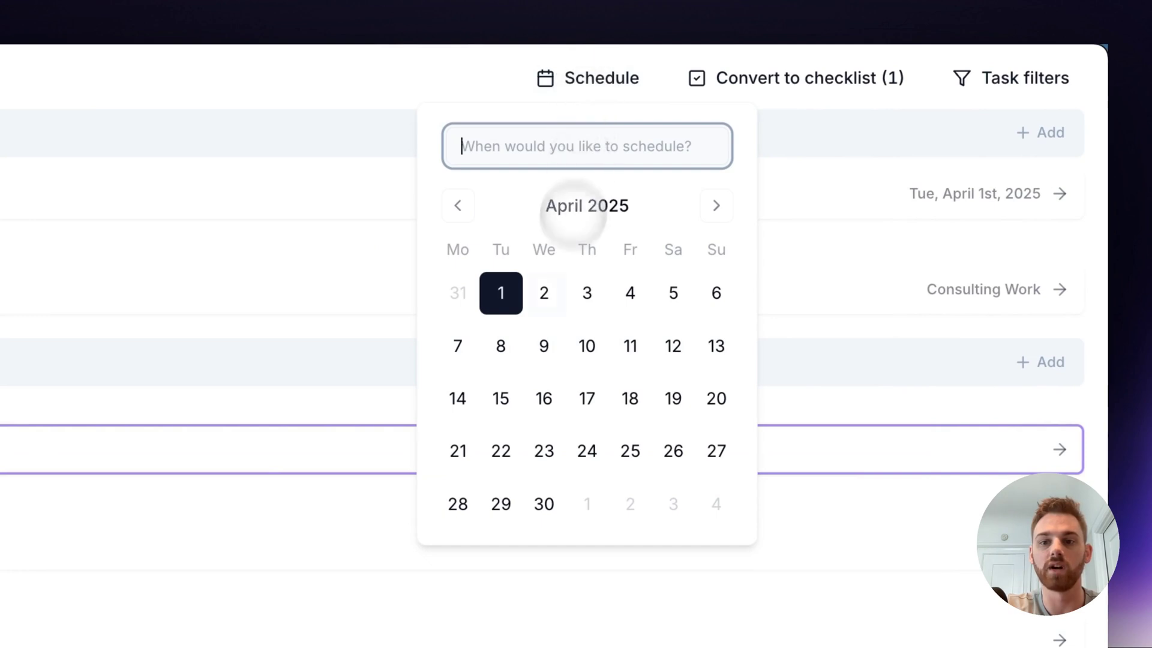
{"action": "left_click", "coordinate": [545, 292]}
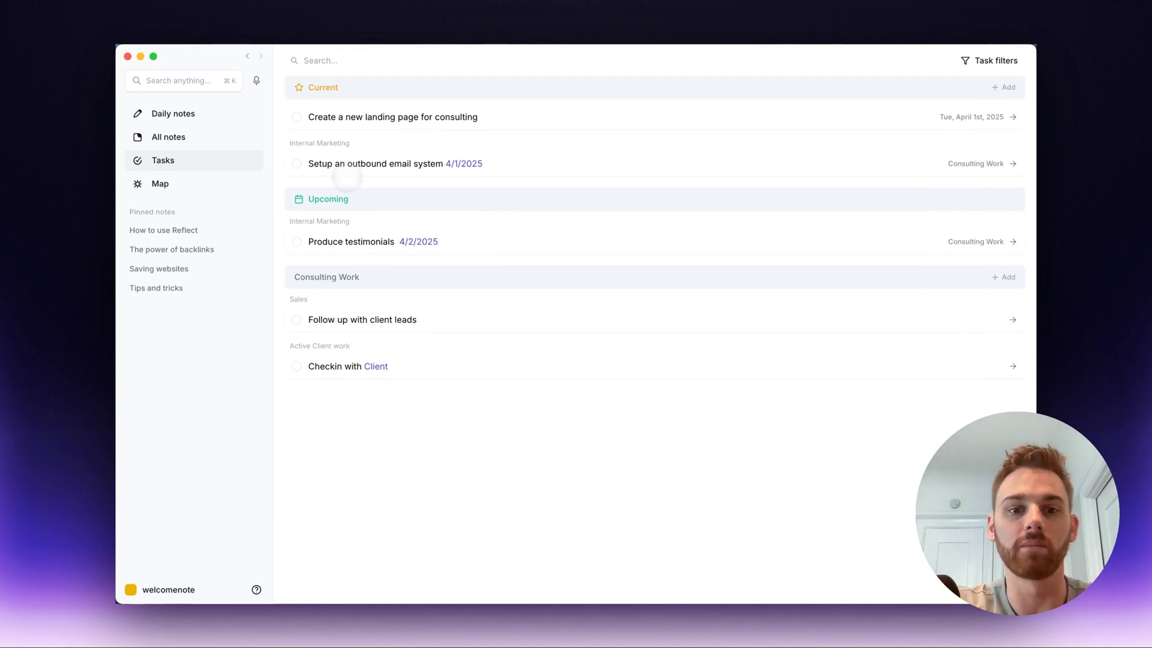
{"action": "left_click", "coordinate": [488, 319]}
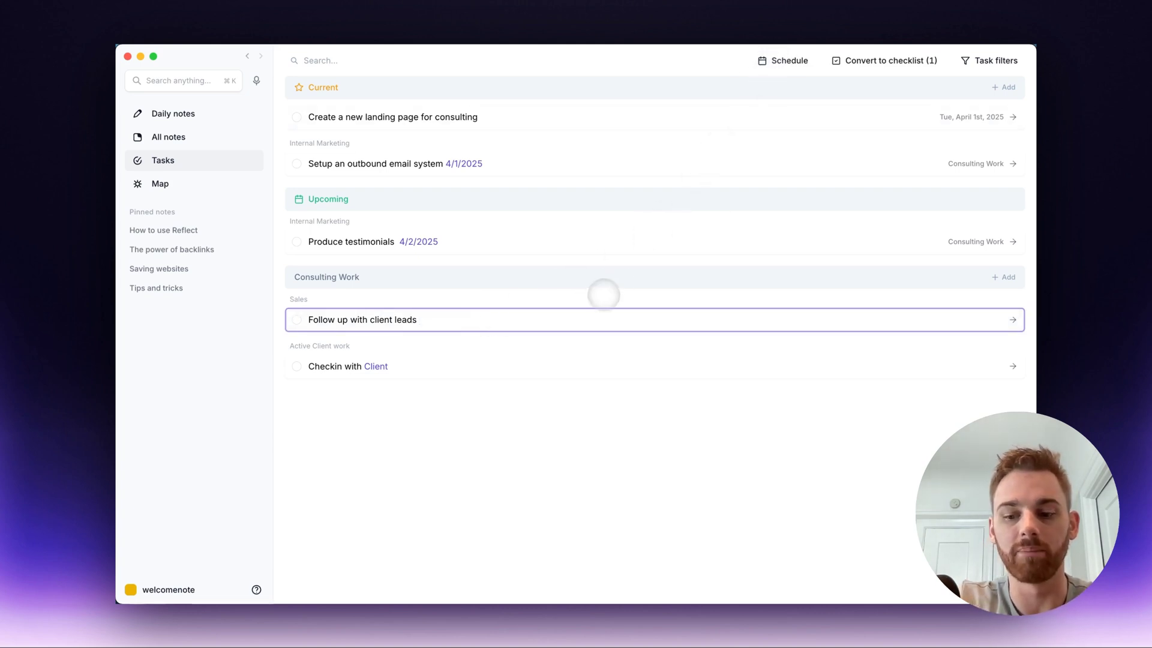
- Date Follow up with client leads as Yesterday (3/31/2025) using [[yes, moving it to Overdue
{"action": "type", "text": "[[yes"}
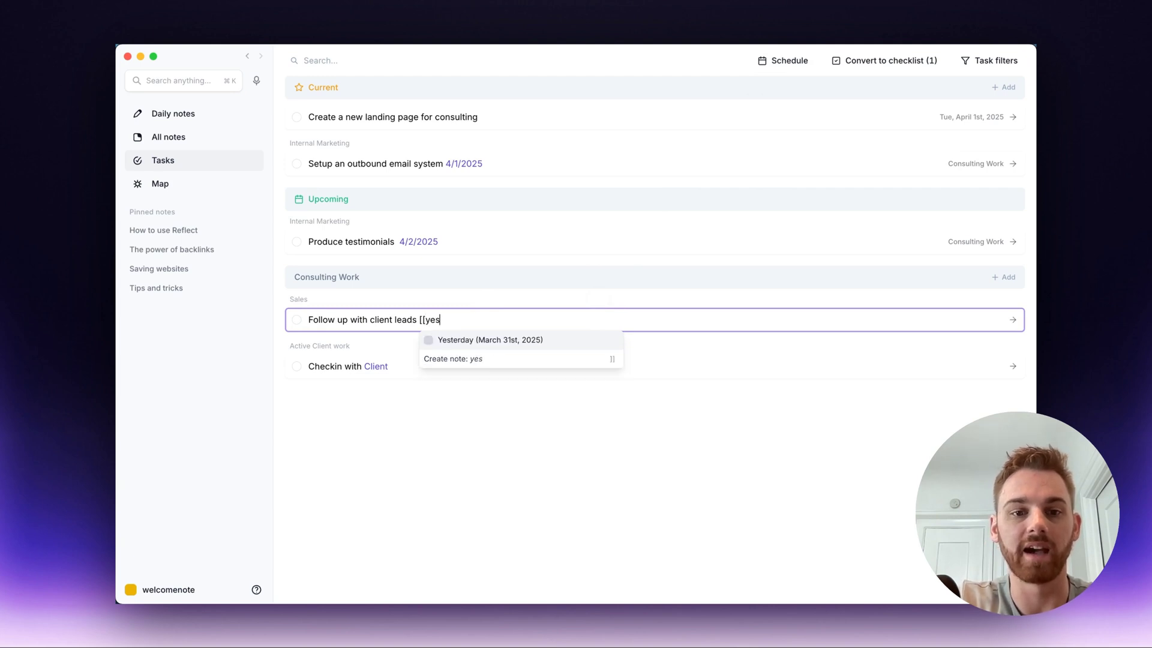
{"action": "key", "text": "Return"}
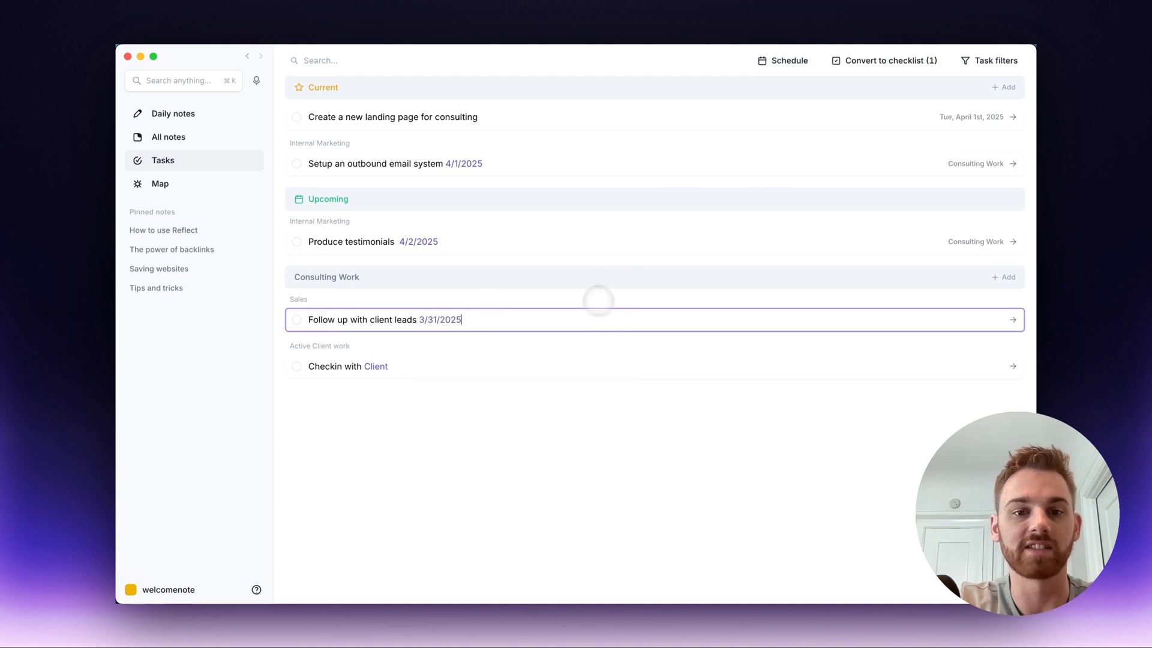
{"action": "left_click", "coordinate": [647, 441]}
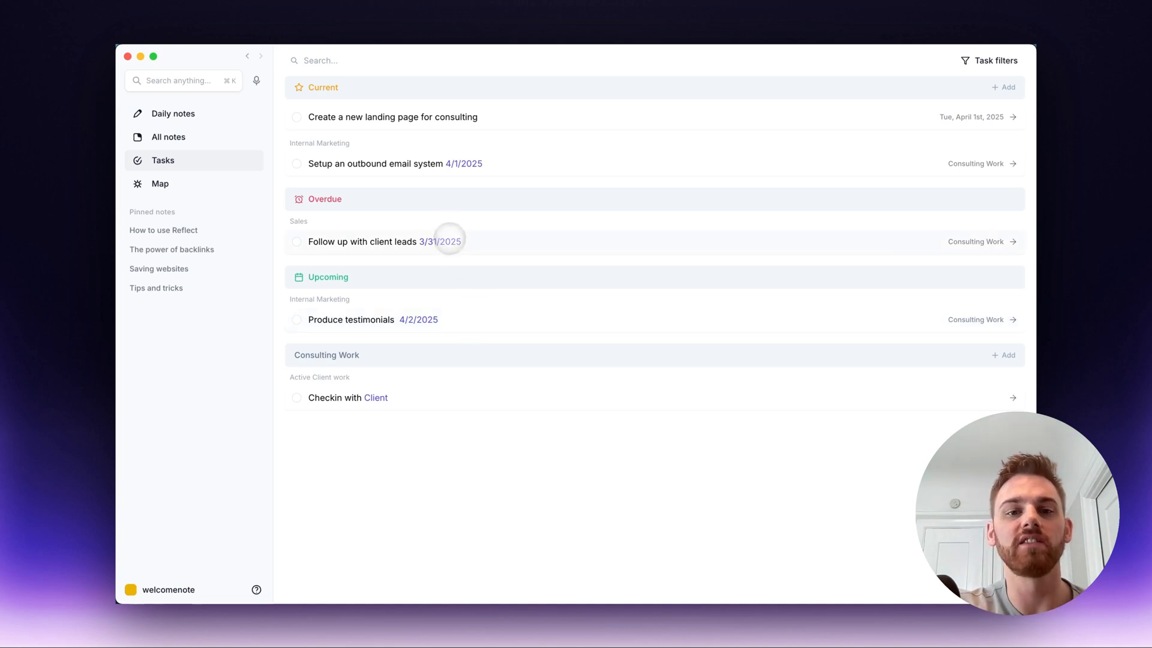
- Open the April 1st note from the task's date link and tick Setup an outbound email system
{"action": "left_click", "coordinate": [465, 163]}
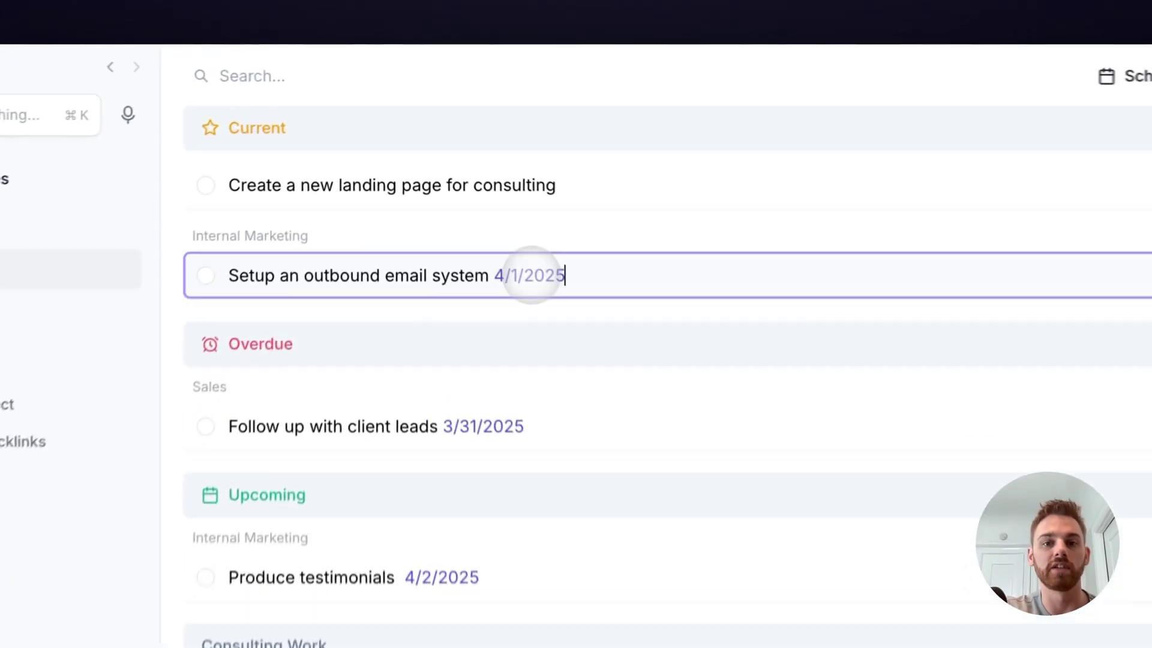
{"action": "left_click", "coordinate": [529, 275]}
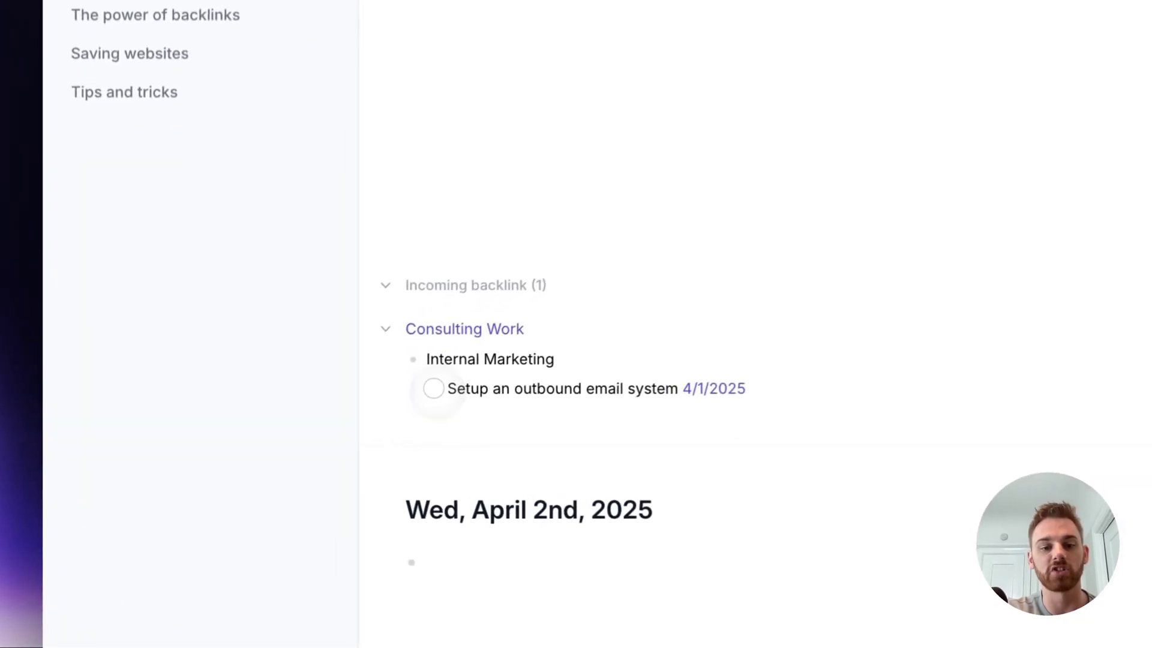
{"action": "left_click", "coordinate": [311, 436]}
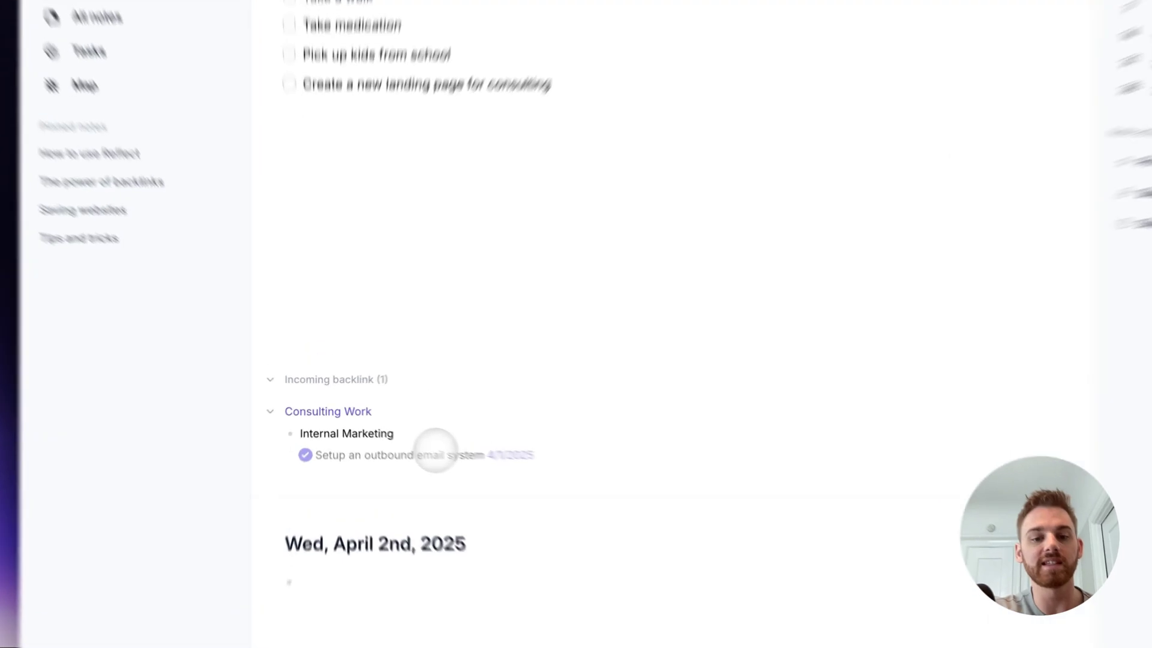
{"action": "triple_click", "coordinate": [390, 434]}
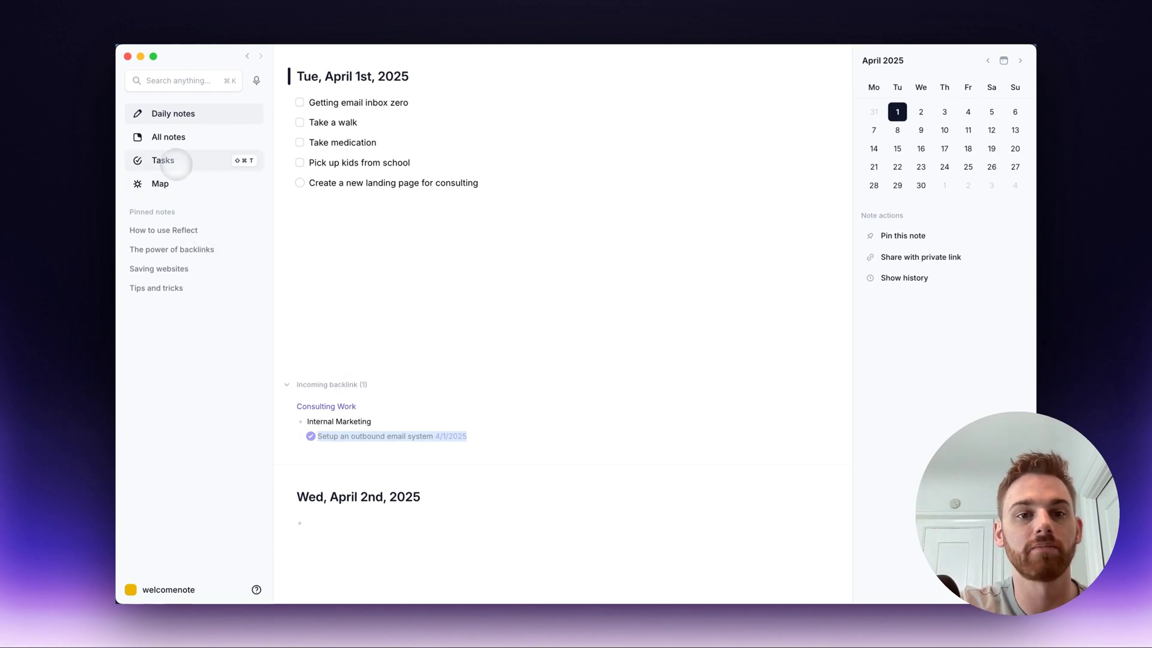
- Add the placeholder task 'sldkfjsldkfj' under Current, dated one week out (4/8/2025) via [[1 week
{"action": "left_click", "coordinate": [162, 160]}
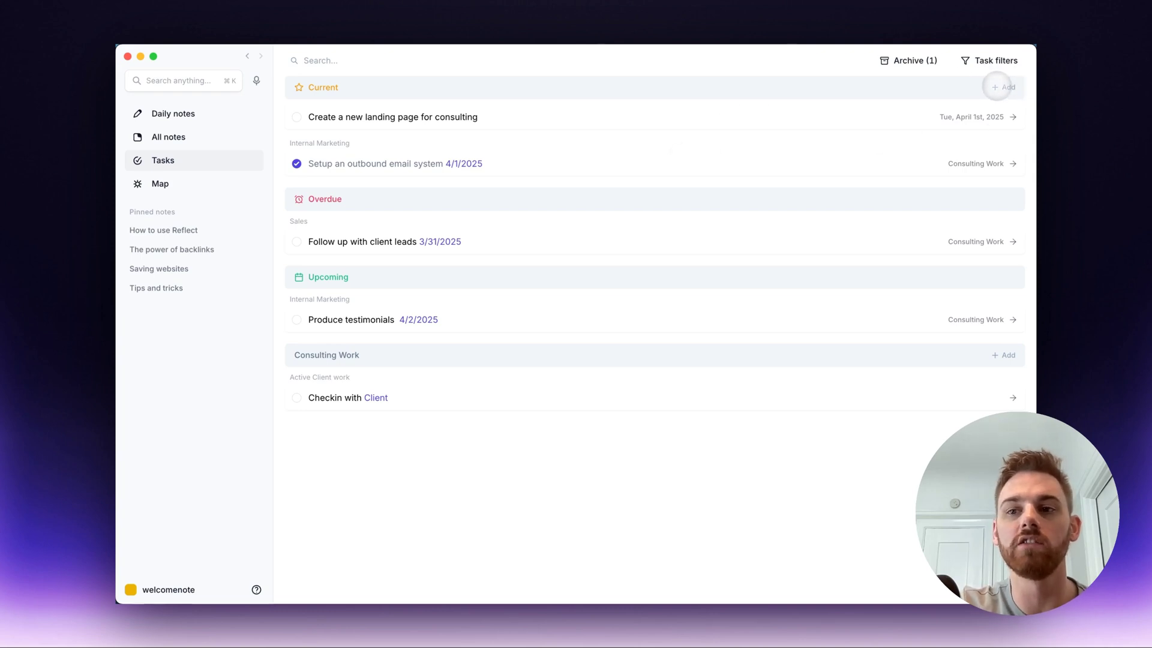
{"action": "left_click", "coordinate": [997, 86]}
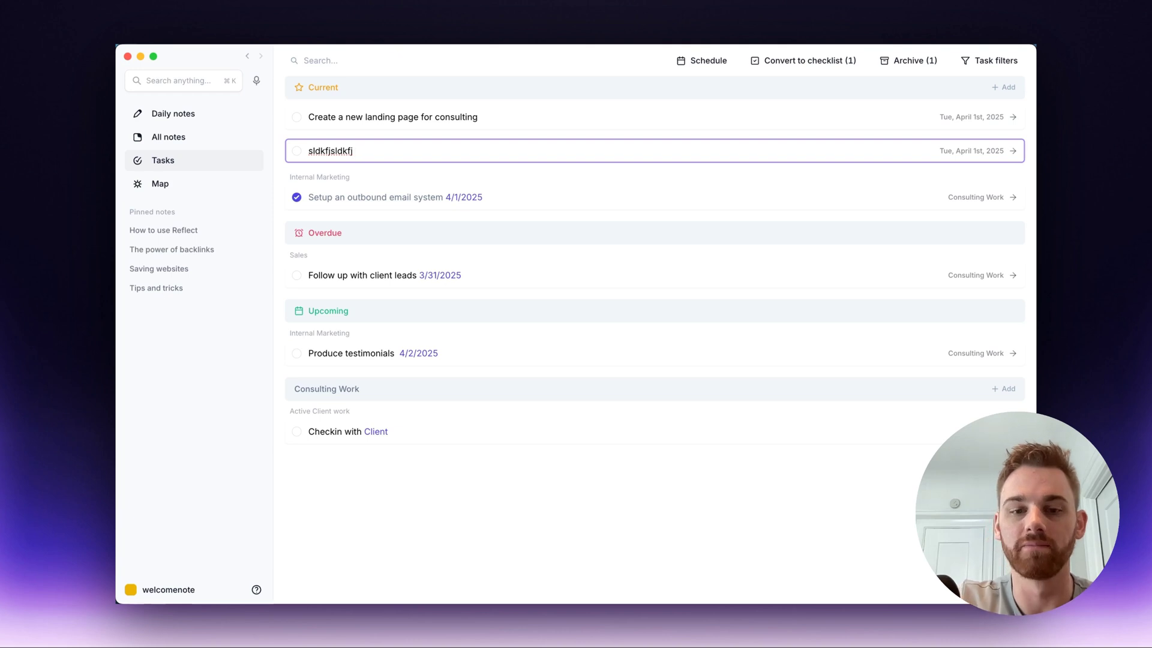
{"action": "type", "text": "[["}
{"action": "type", "text": "a"}
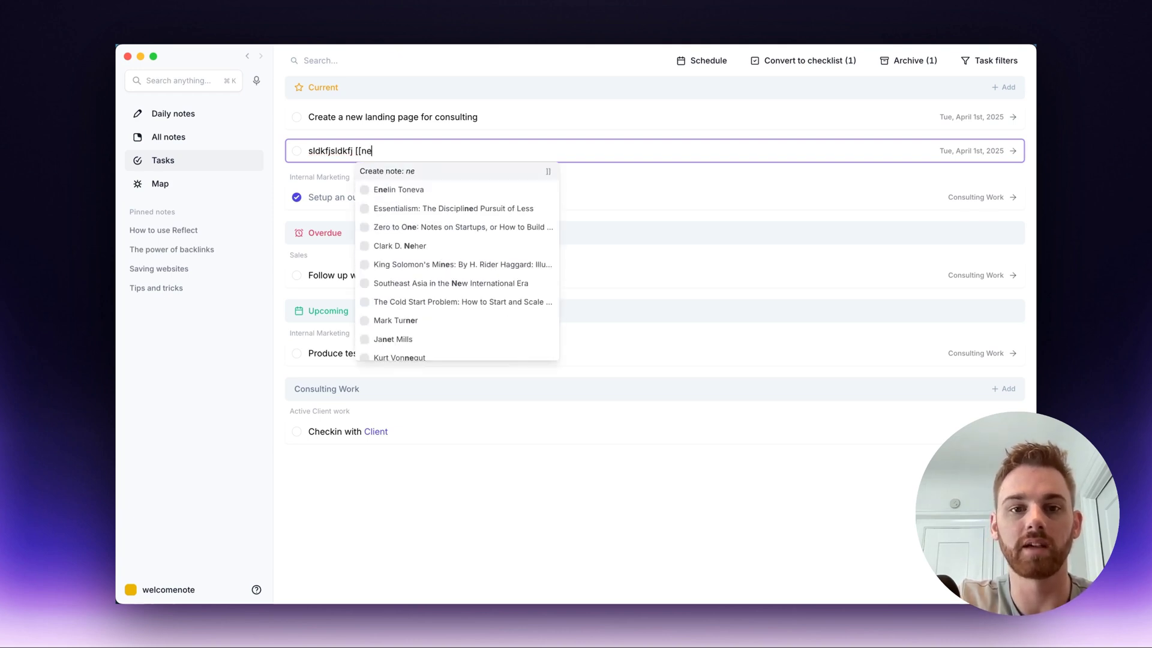
{"action": "key", "text": "BackSpace"}
{"action": "type", "text": "a"}
{"action": "key", "text": "BackSpace"}
{"action": "type", "text": "1 week"}
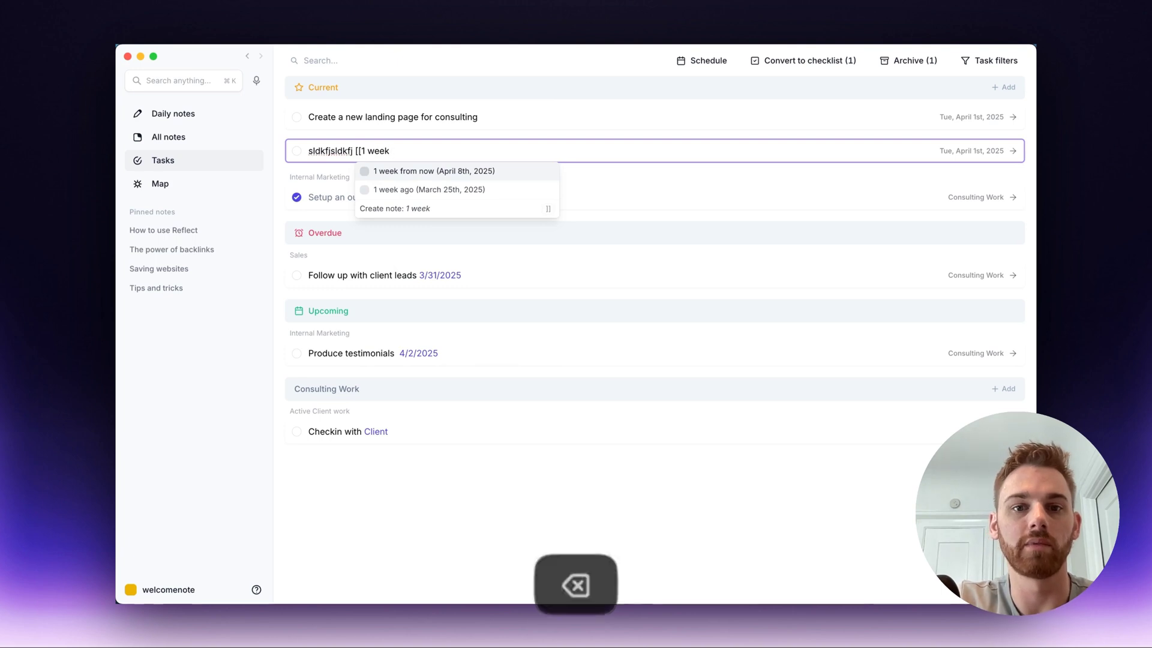
{"action": "key", "text": "Return"}
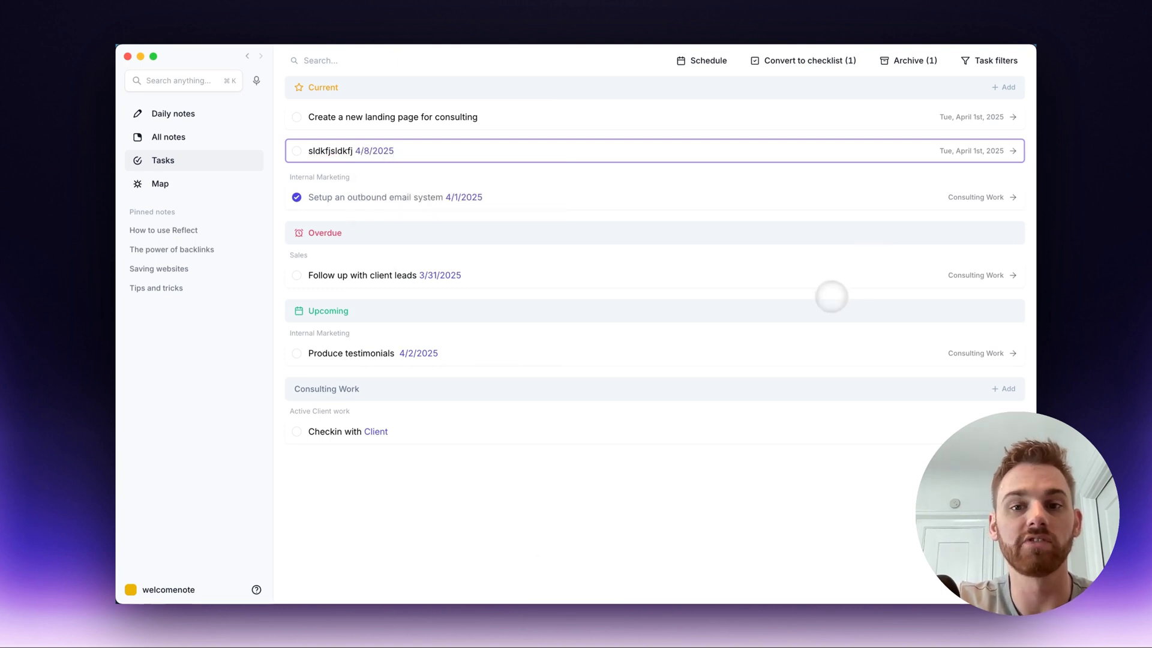
{"action": "left_click", "coordinate": [574, 549]}
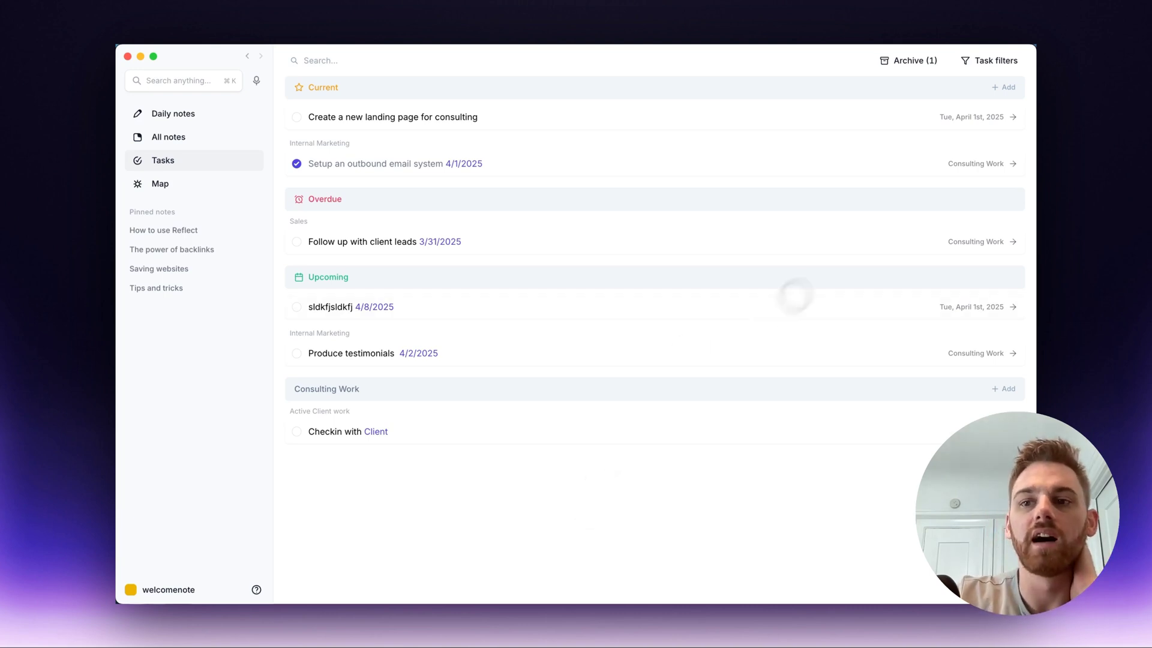
- Tick Follow up with client leads and the placeholder task, then archive all three completed tasks
{"action": "left_click", "coordinate": [1001, 55]}
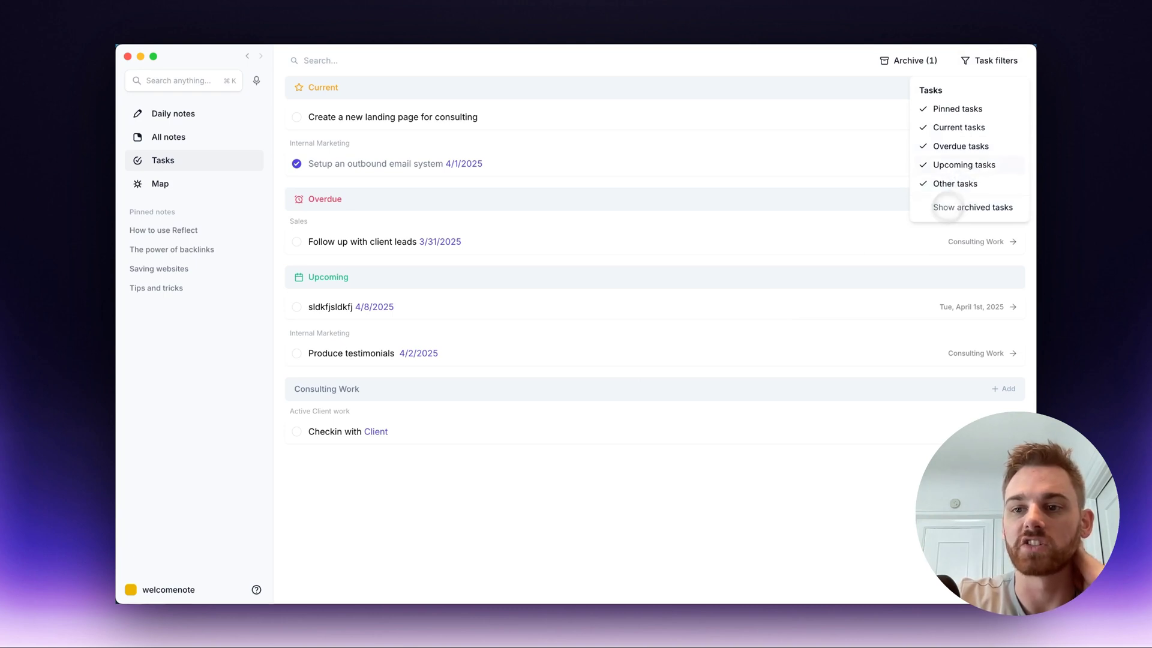
{"action": "left_click", "coordinate": [555, 480]}
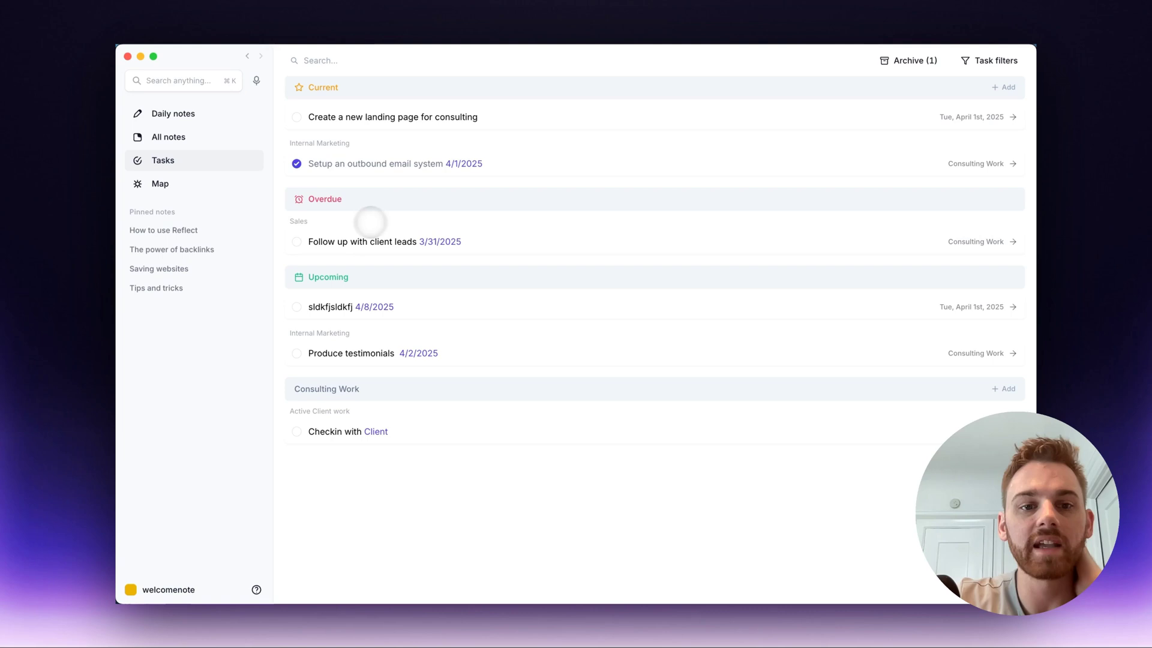
{"action": "left_click", "coordinate": [296, 241]}
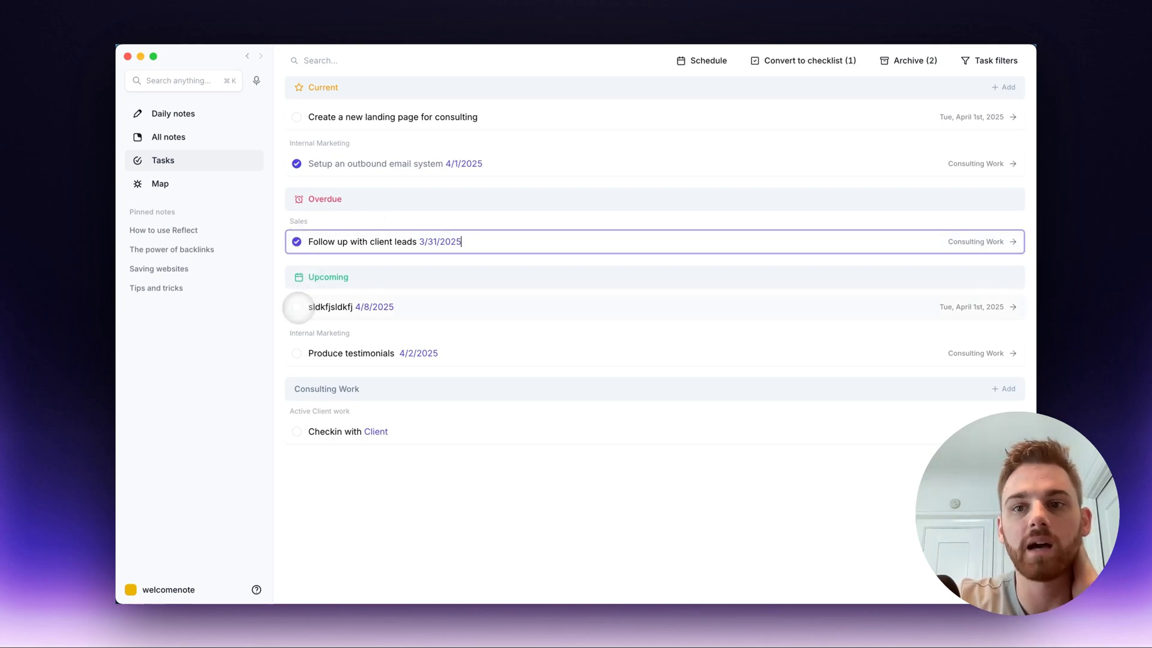
{"action": "left_click", "coordinate": [297, 306]}
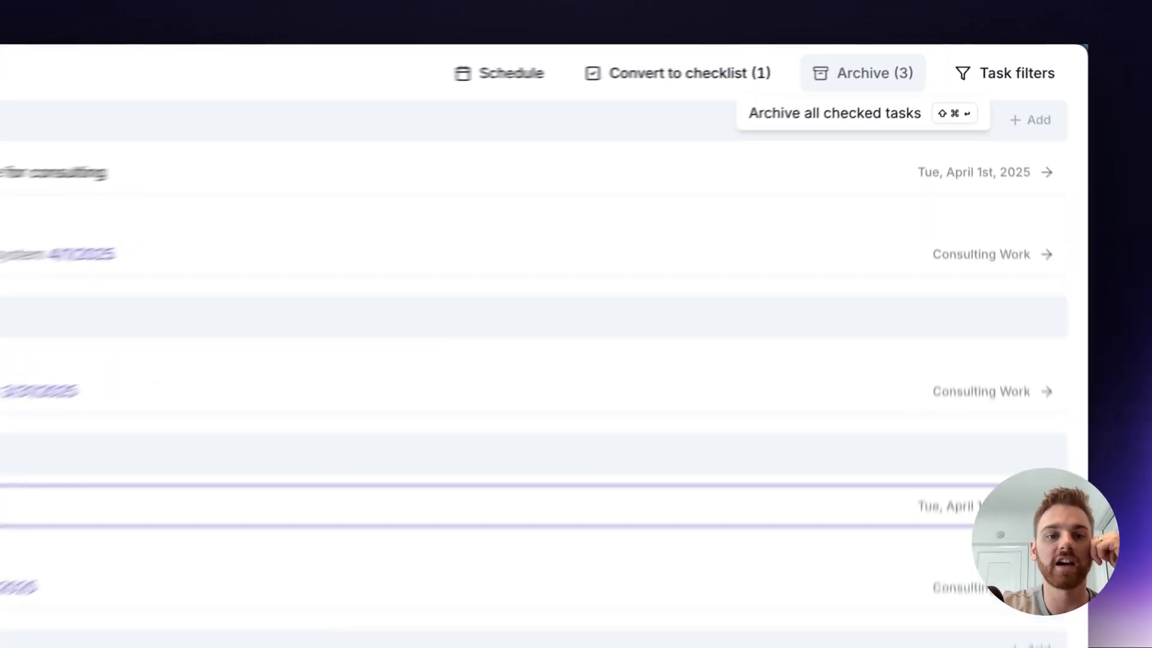
{"action": "left_click", "coordinate": [908, 60]}
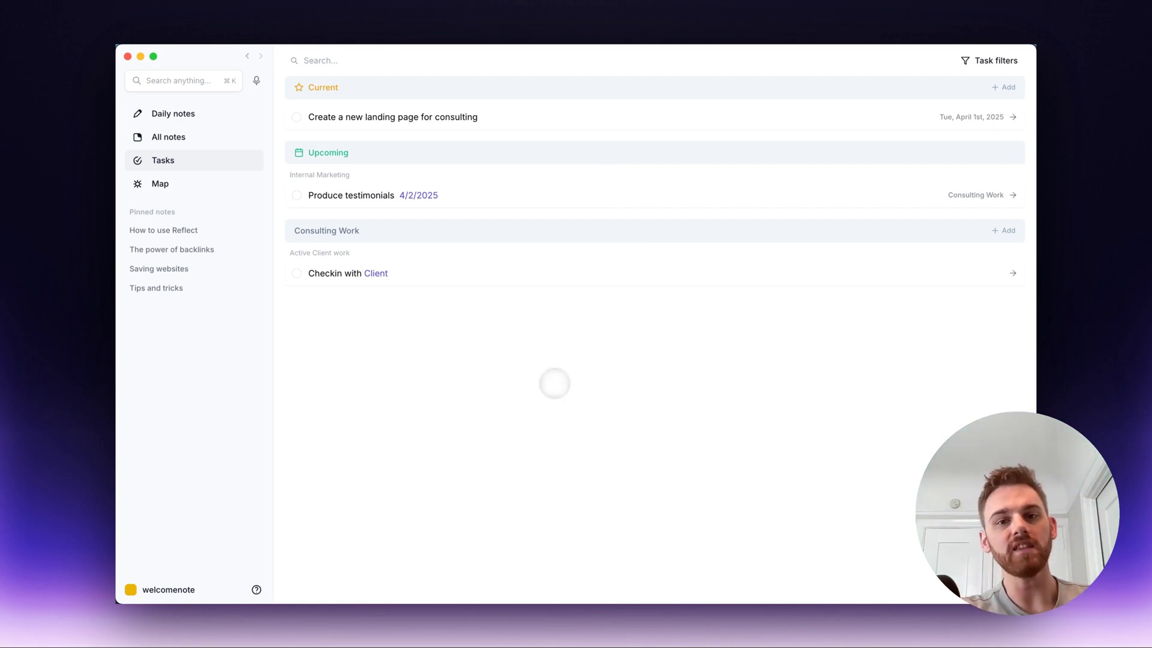
- Return to the April 1st daily note and delete all of its existing lines
{"action": "left_click", "coordinate": [176, 118]}
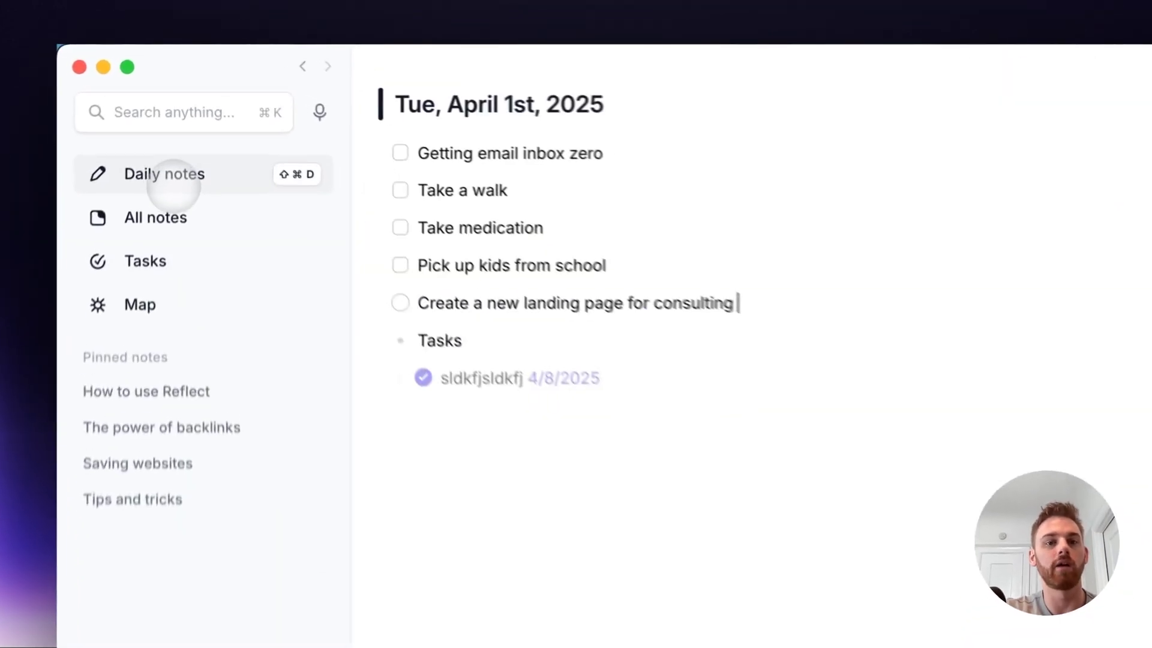
{"action": "left_click", "coordinate": [704, 378]}
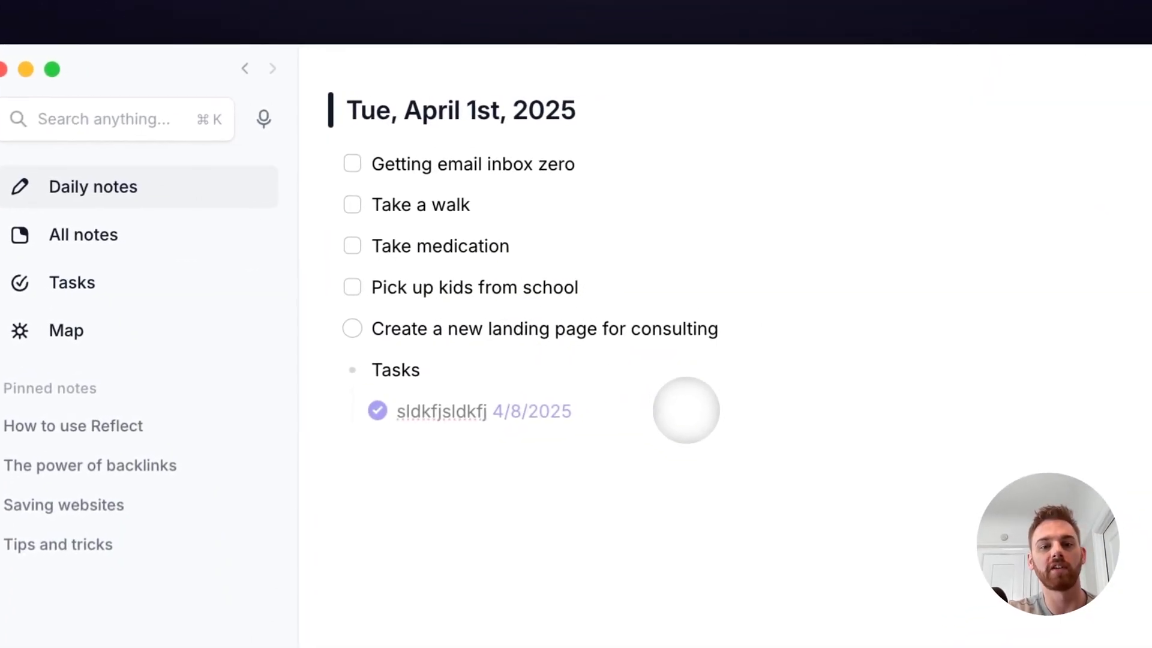
{"action": "left_click_drag", "start_coordinate": [684, 411], "coordinate": [360, 154]}
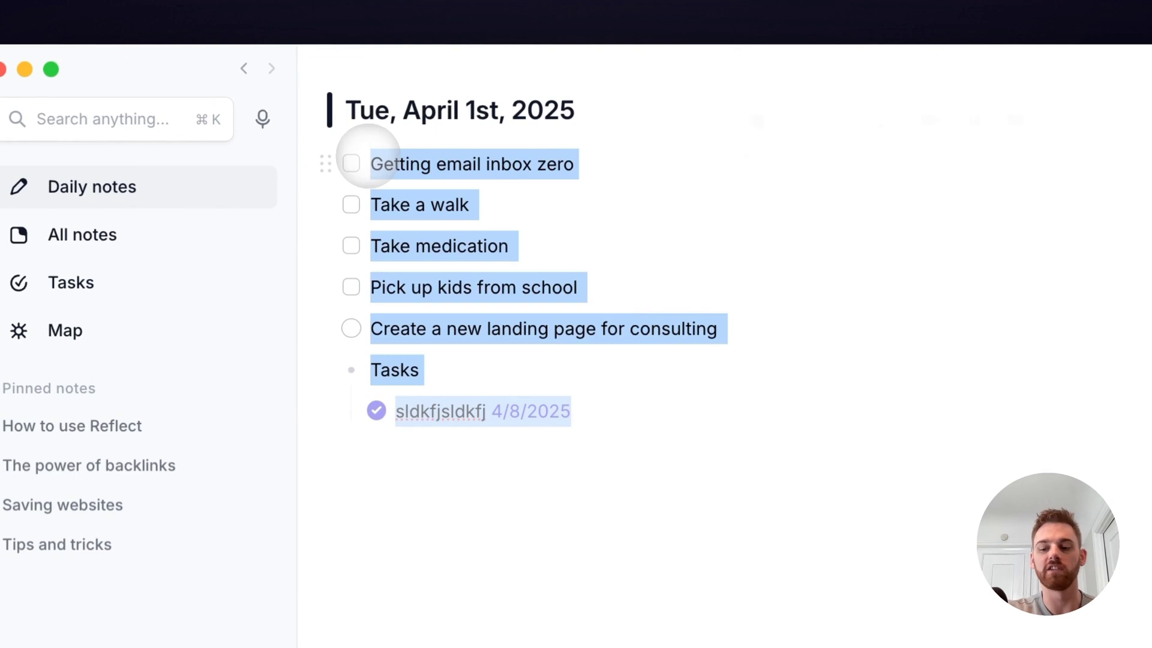
{"action": "key", "text": "BackSpace"}
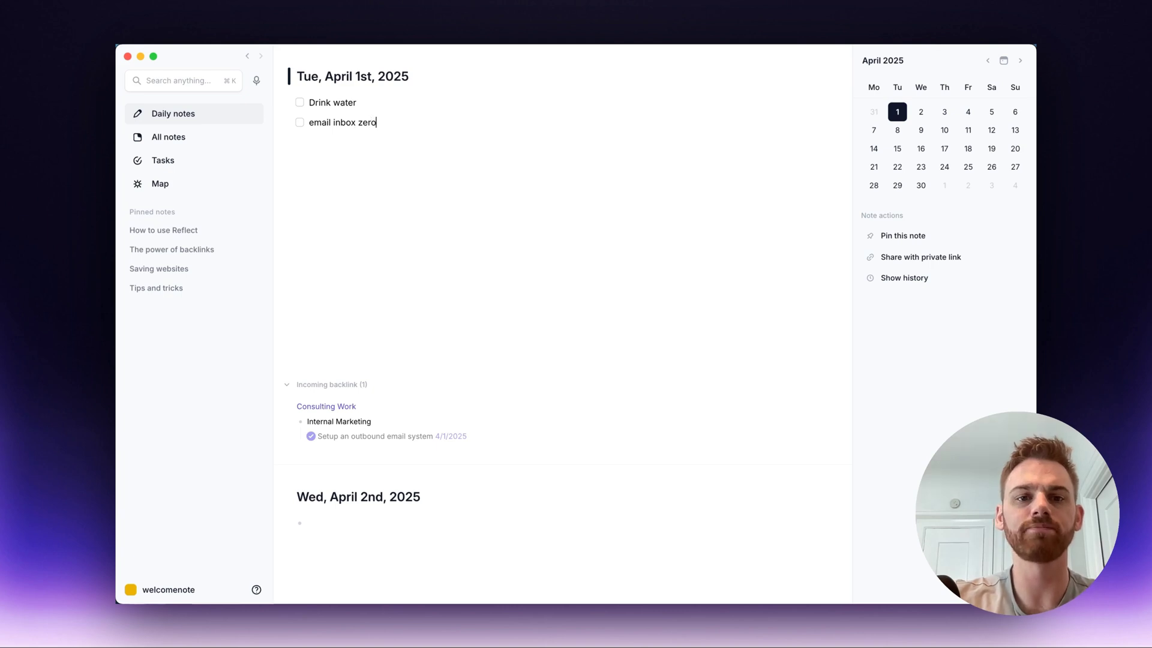
- Type the six checklist items from Drink water to the podcast brainstorm, linking Client via [[cl
{"action": "key", "text": "BackSpace"}
{"action": "type", "text": "call with [[cl"}
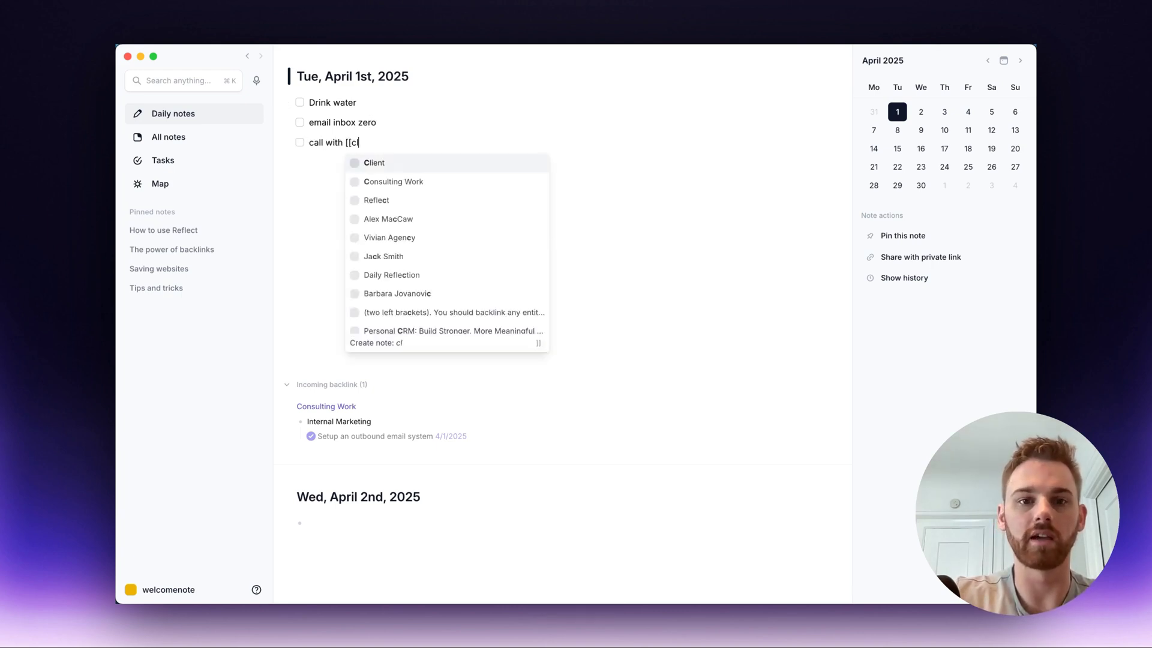
{"action": "key", "text": "Return"}
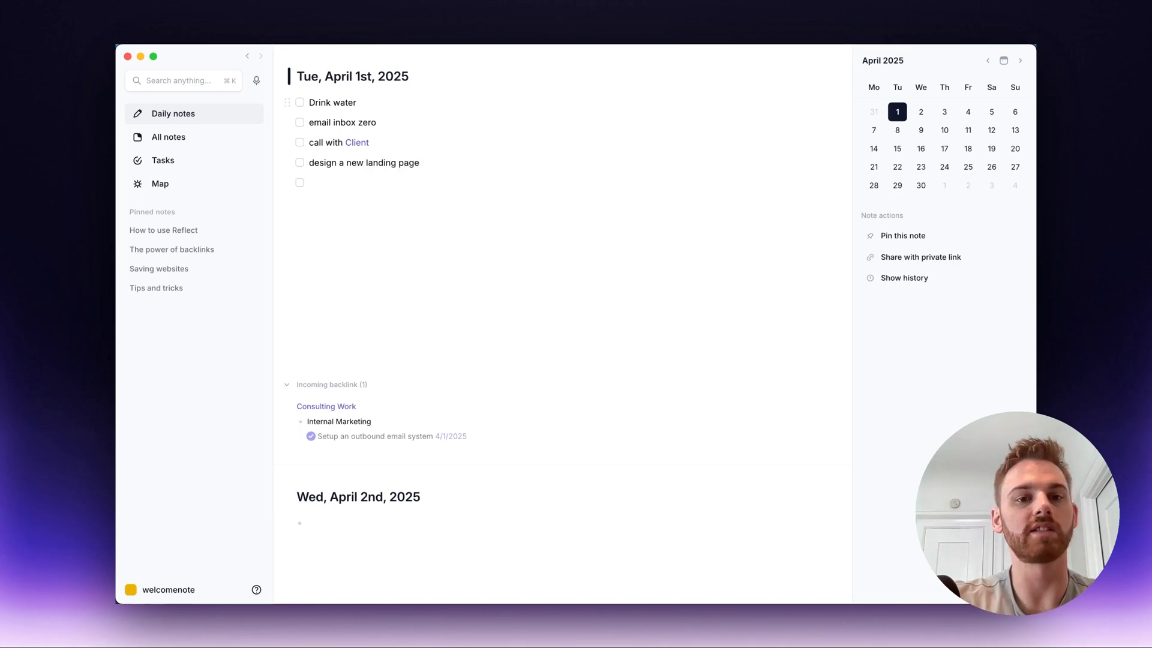
{"action": "key", "text": "BackSpace"}
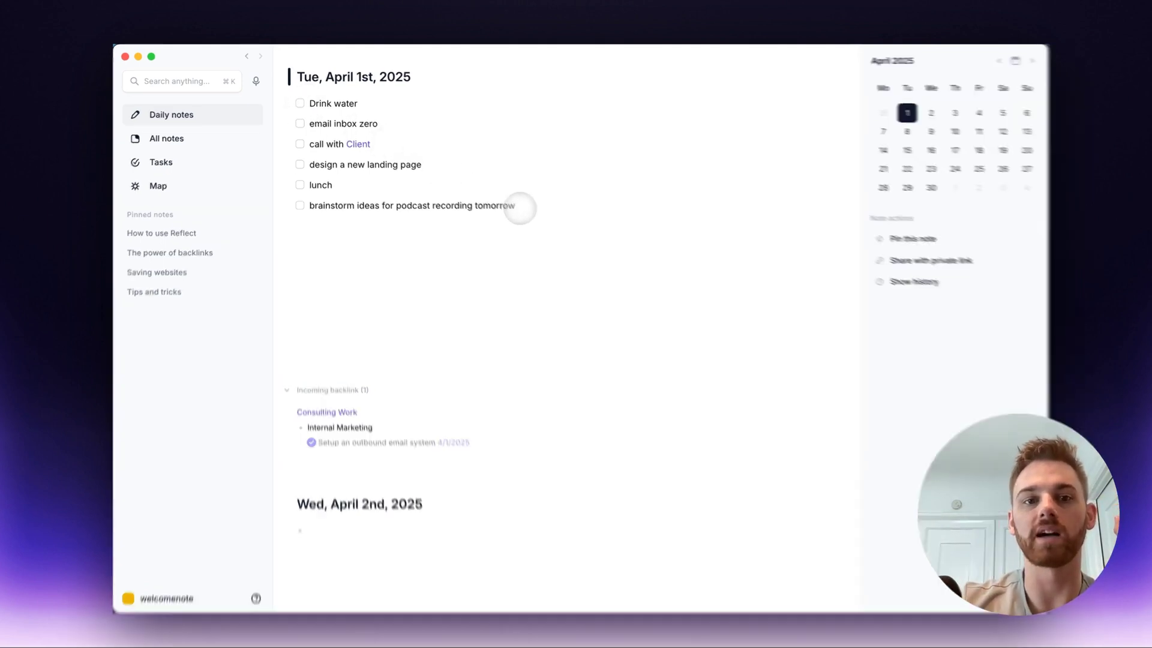
- Turn the call with Client and design a new landing page items into tasks
{"action": "left_click_drag", "start_coordinate": [728, 350], "coordinate": [329, 151]}
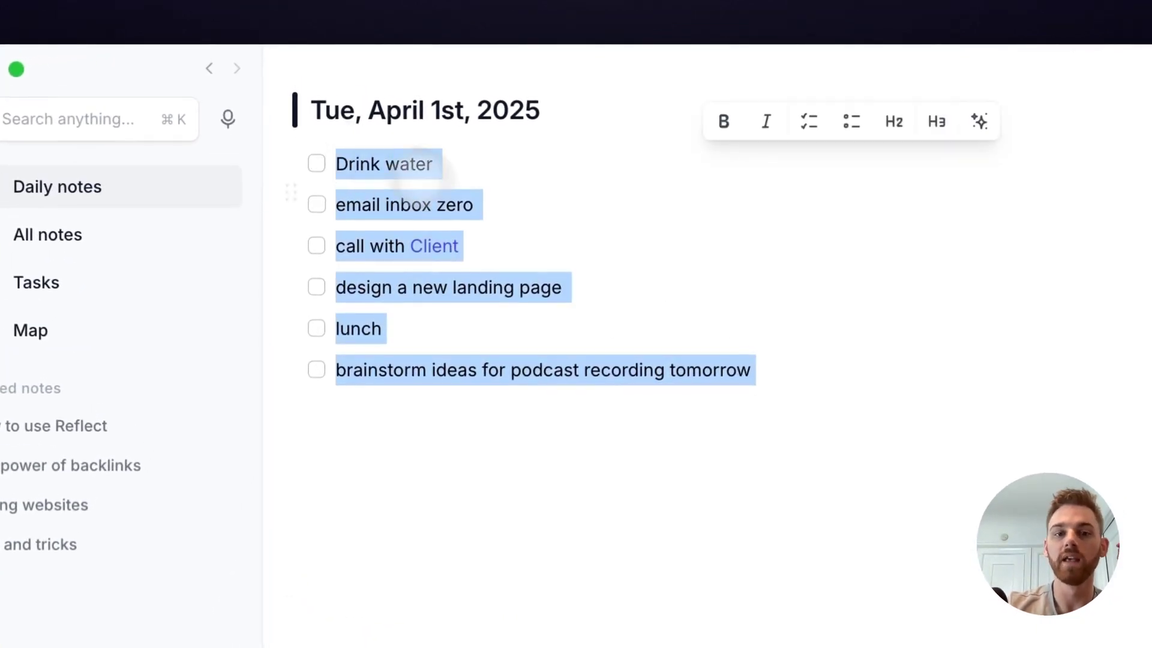
{"action": "left_click", "coordinate": [332, 232]}
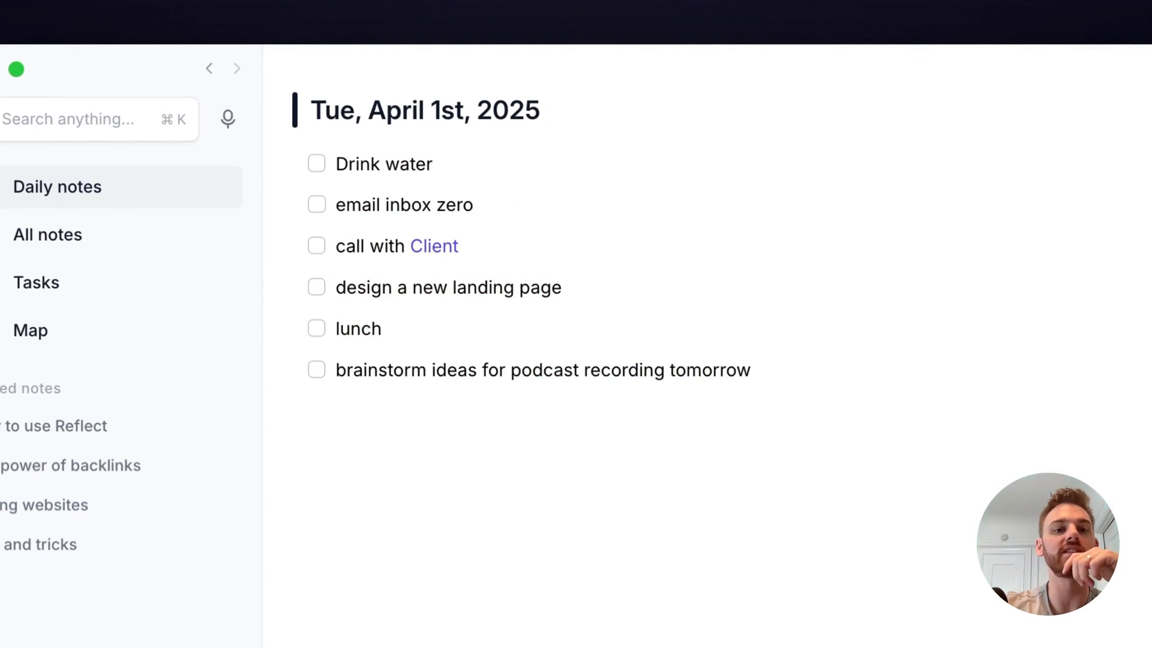
{"action": "left_click", "coordinate": [525, 208]}
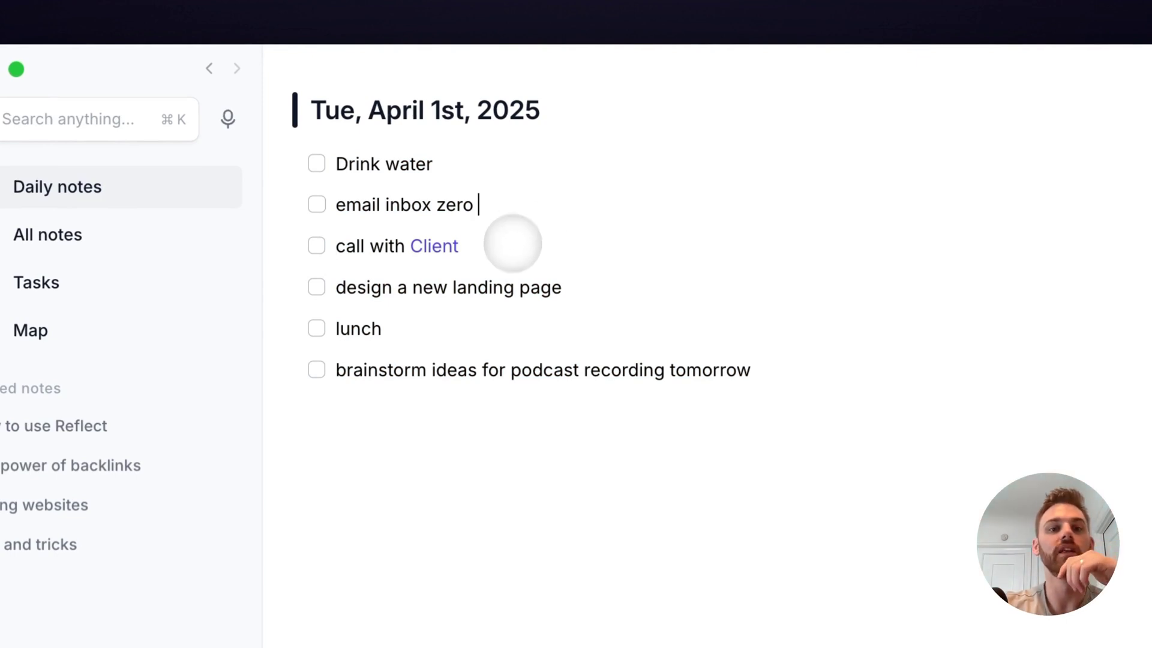
{"action": "left_click", "coordinate": [508, 260]}
{"action": "key", "text": "super+shift+Return"}
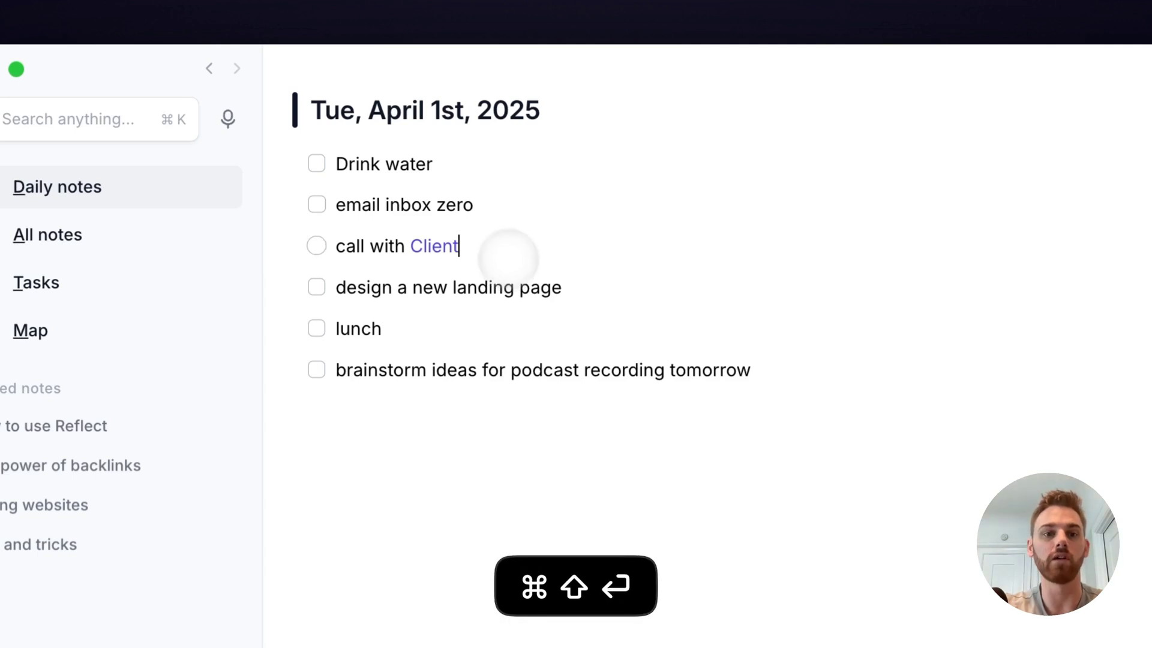
{"action": "left_click_drag", "start_coordinate": [508, 259], "coordinate": [568, 280]}
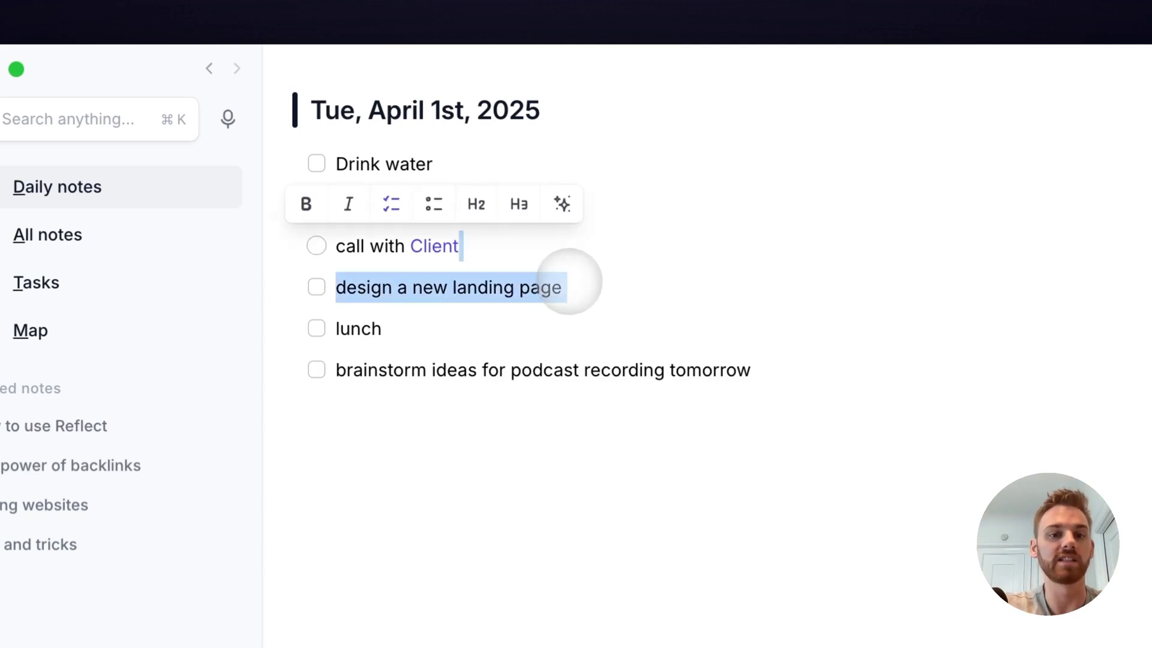
{"action": "left_click", "coordinate": [568, 280]}
{"action": "key", "text": "super+shift+Return"}
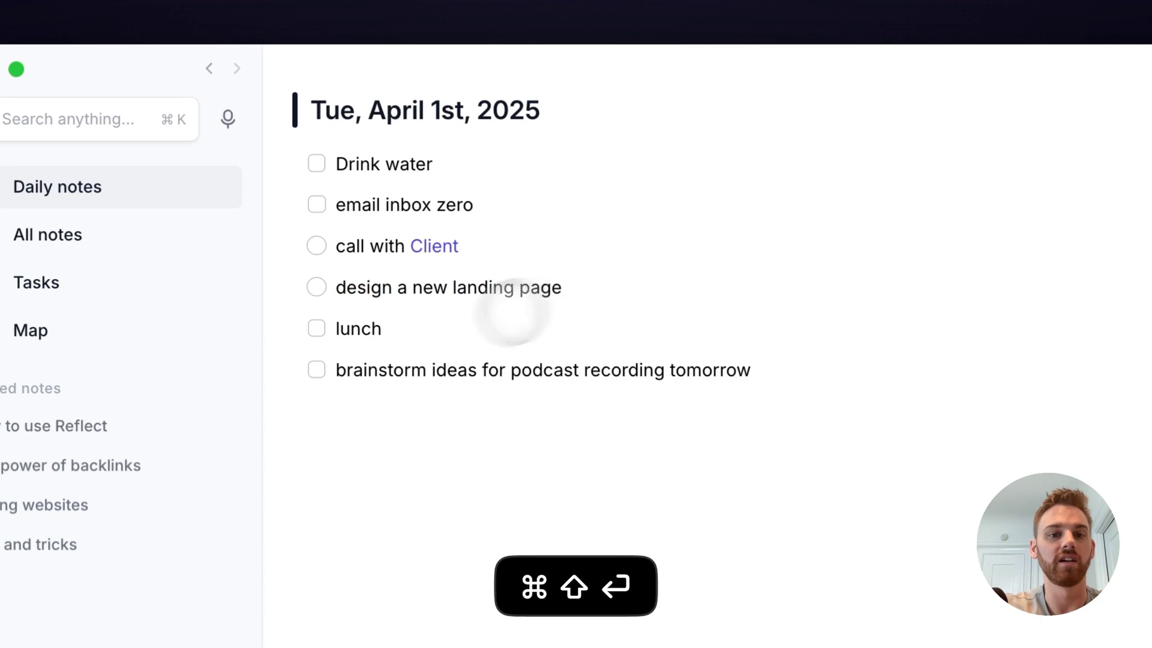
- Turn the brainstorm ideas for podcast recording tomorrow item into a task
{"action": "left_click", "coordinate": [794, 360]}
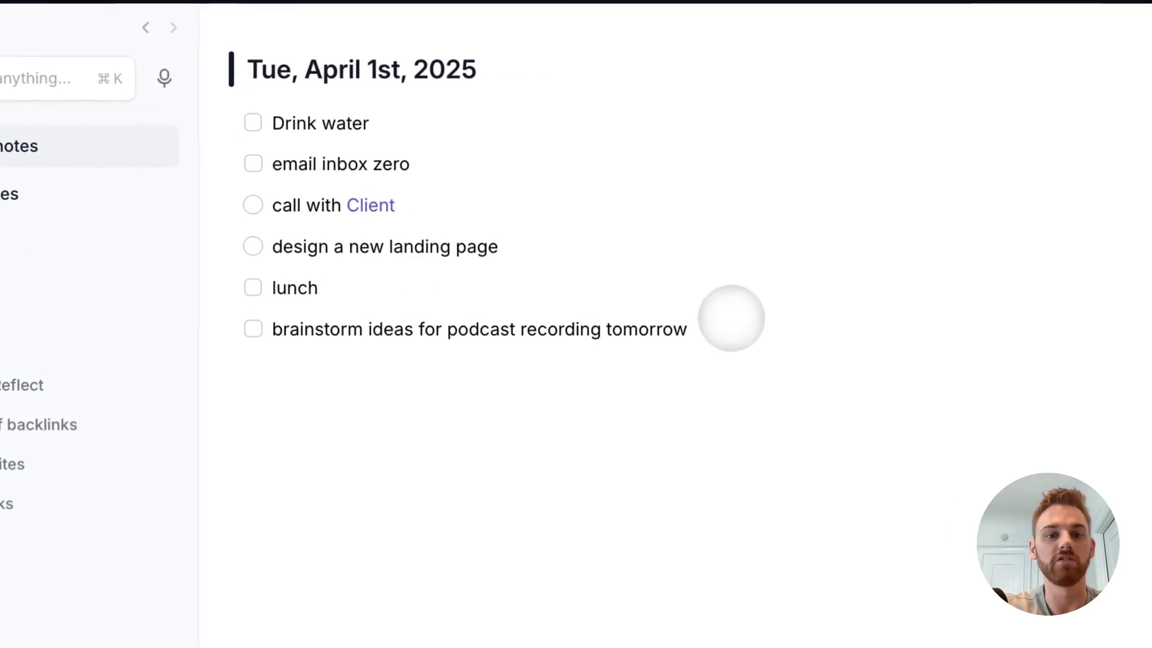
{"action": "key", "text": "super+shift+Return"}
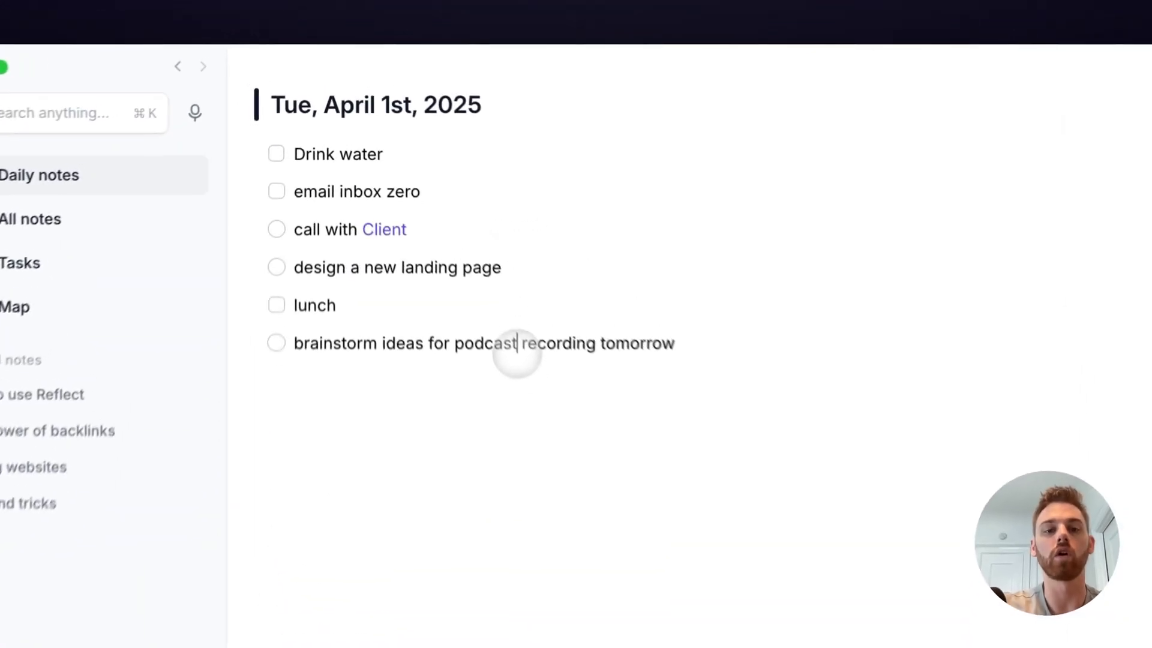
{"action": "triple_click", "coordinate": [427, 208]}
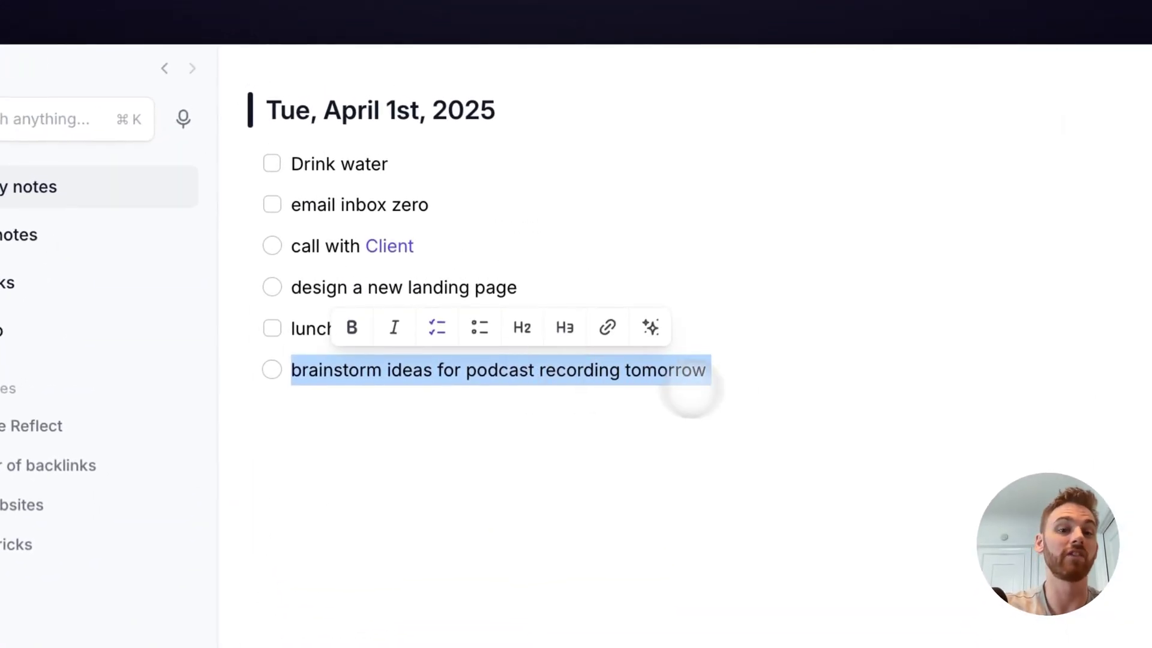
{"action": "left_click", "coordinate": [750, 392]}
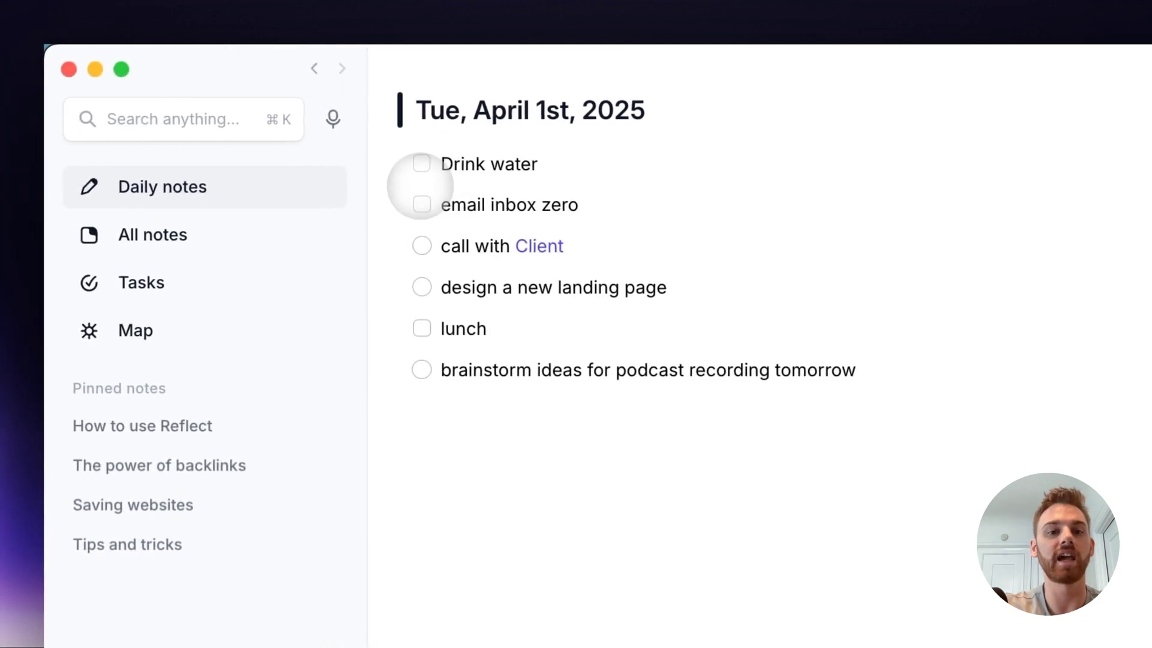
- Tick Drink water, email inbox zero, call with Client and design a new landing page, then check Tasks
{"action": "left_click", "coordinate": [420, 163]}
{"action": "left_click", "coordinate": [420, 204]}
{"action": "left_click", "coordinate": [422, 245]}
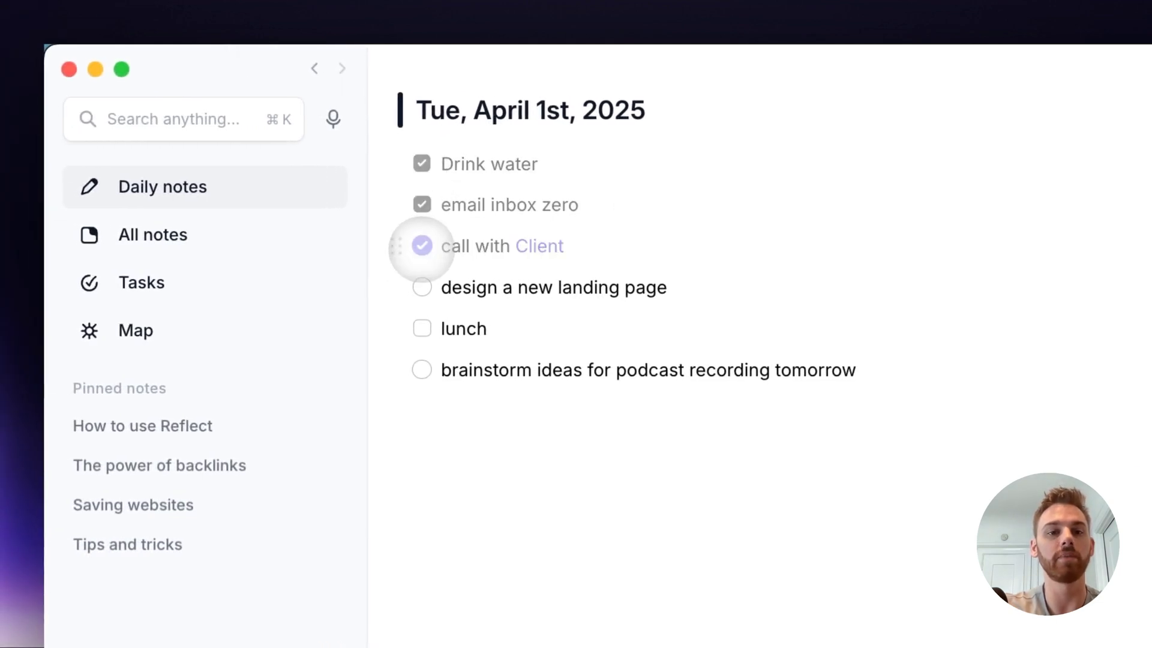
{"action": "left_click", "coordinate": [422, 286]}
{"action": "left_click", "coordinate": [165, 286]}
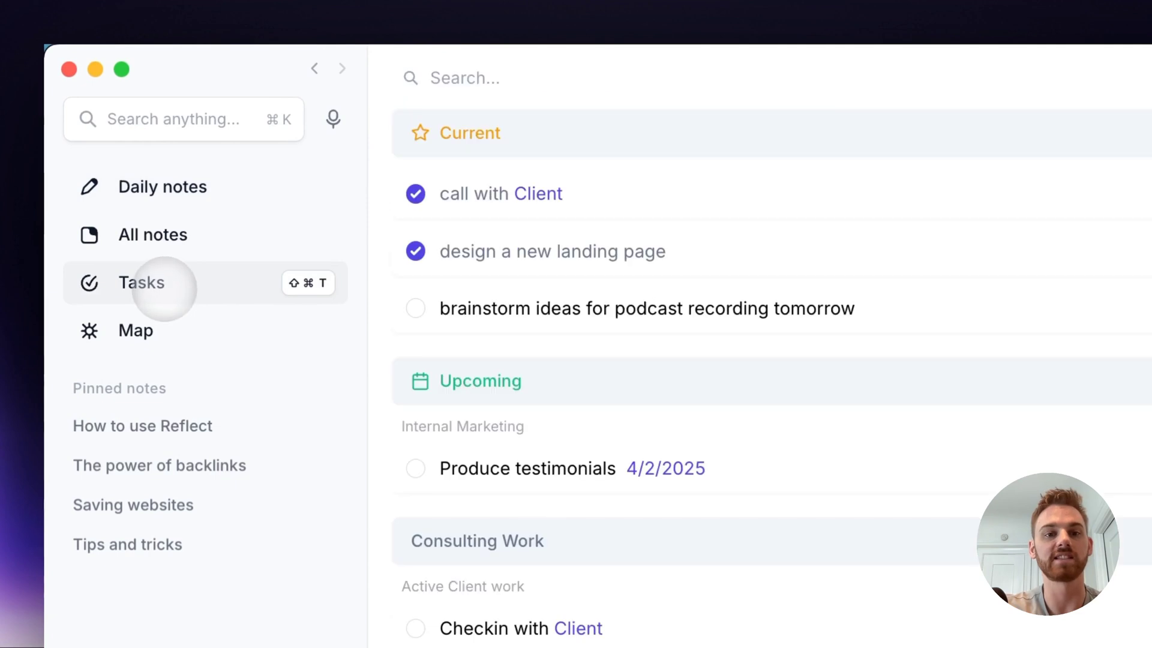
{"action": "left_click", "coordinate": [170, 185]}
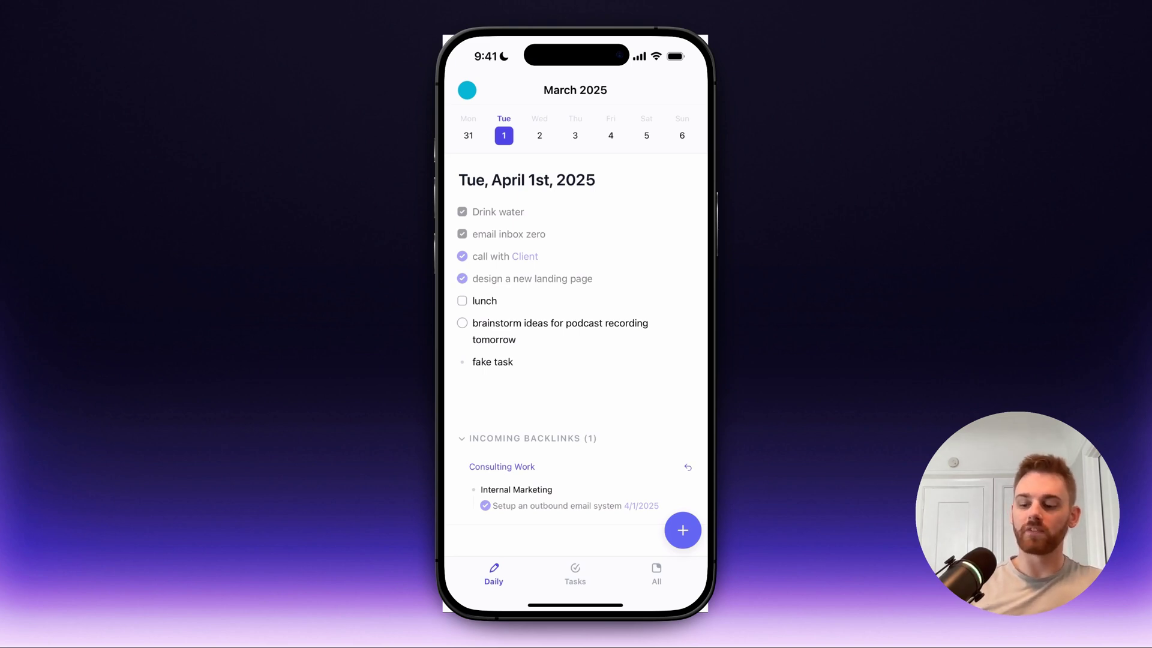
- On the iPhone, open the Tasks tab and check then uncheck two tasks
{"action": "left_click", "coordinate": [575, 574]}
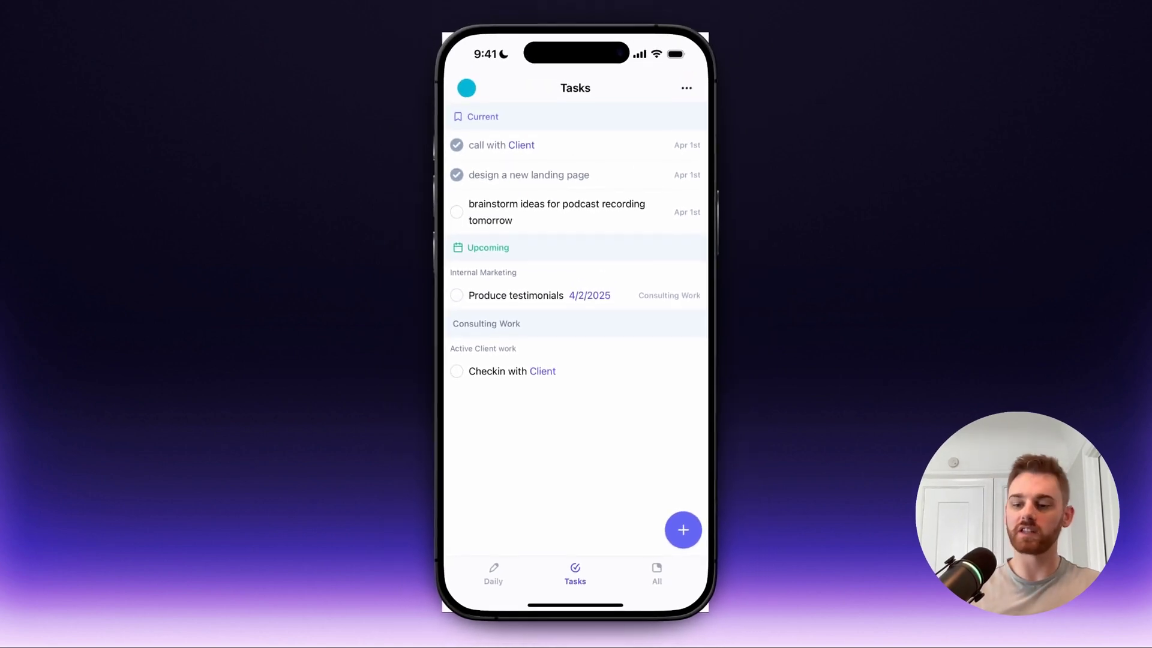
{"action": "left_click", "coordinate": [456, 214]}
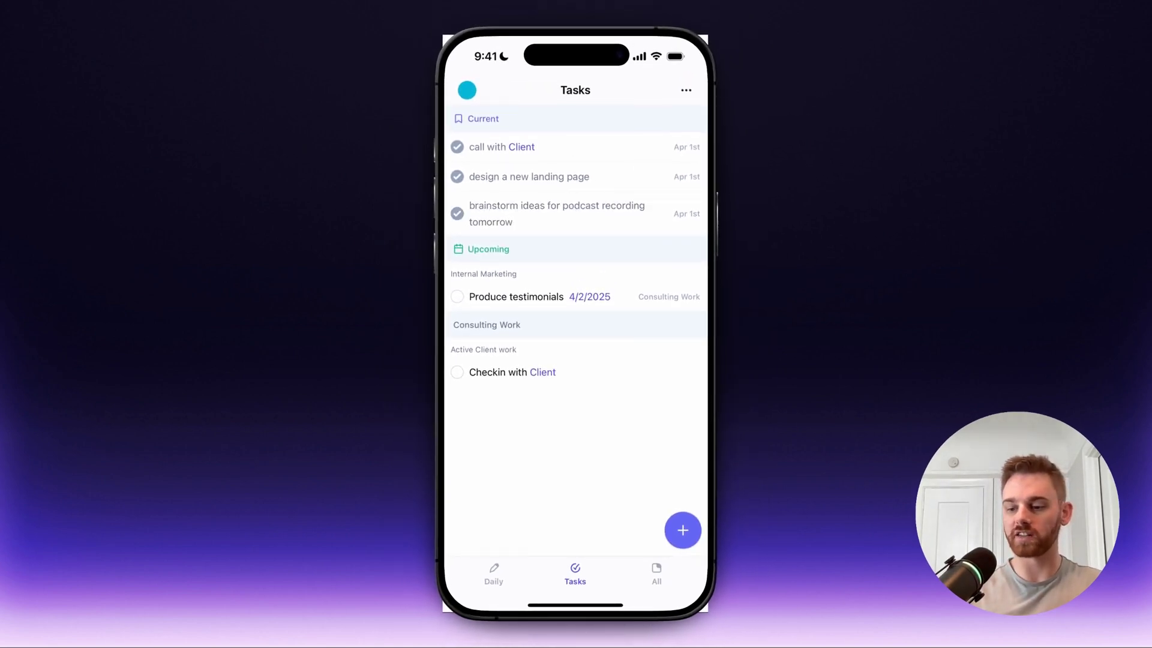
{"action": "left_click", "coordinate": [456, 297]}
{"action": "left_click", "coordinate": [457, 214]}
{"action": "left_click", "coordinate": [456, 297]}
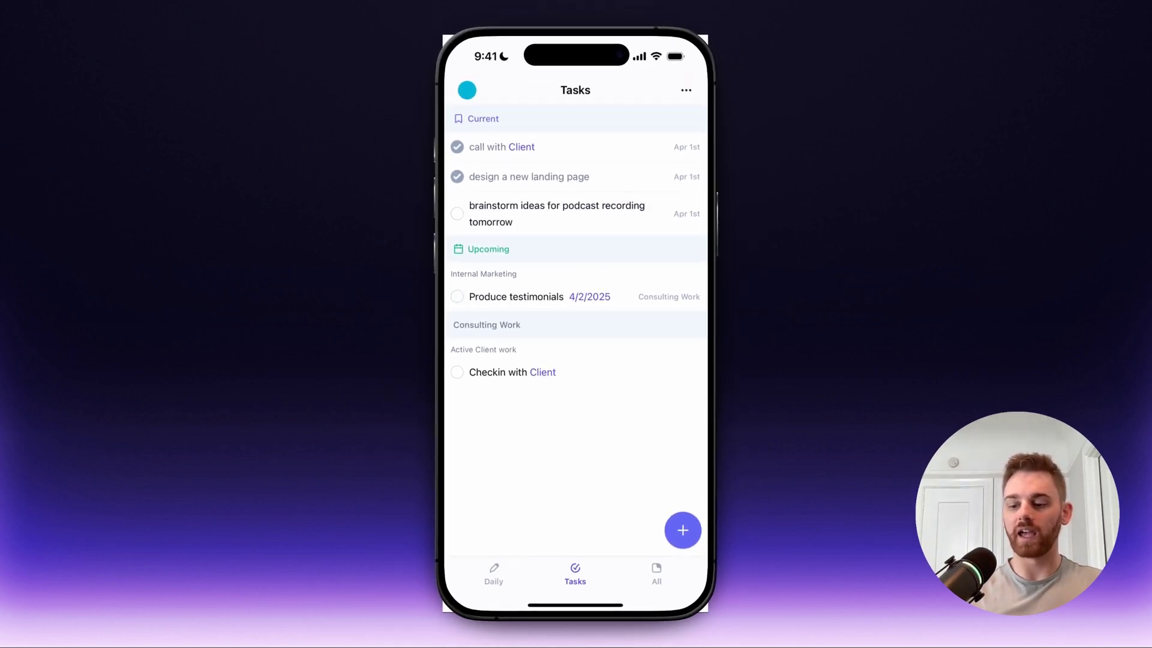
- Open and dismiss the new-task sheet and the task options menu without archiving
{"action": "left_click", "coordinate": [683, 531]}
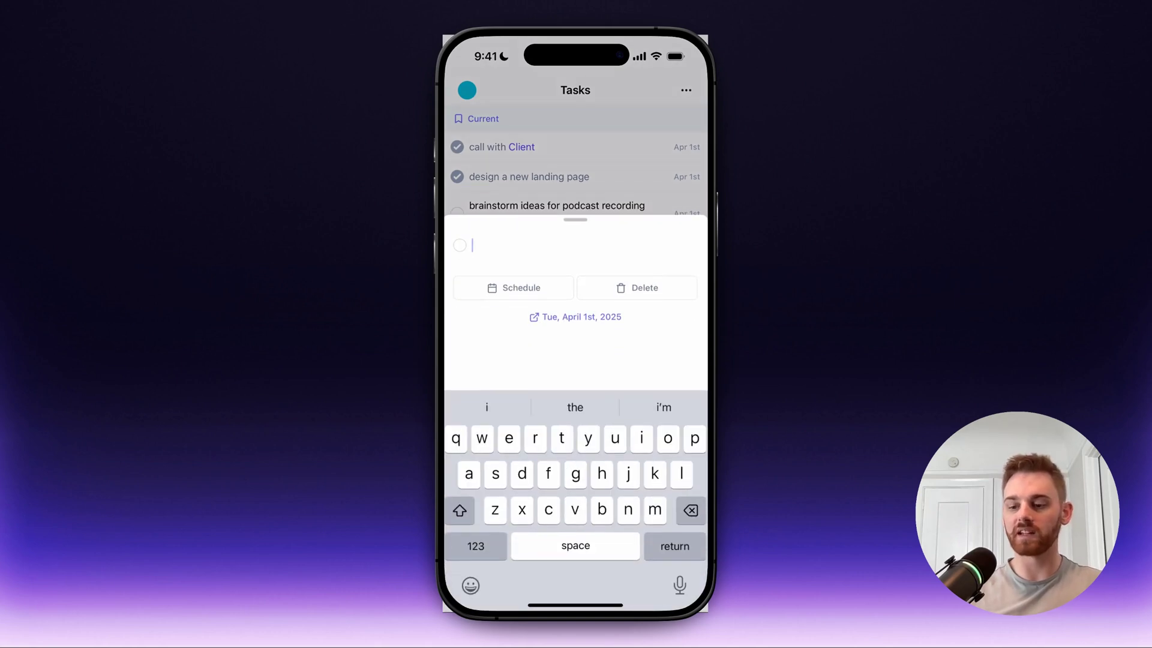
{"action": "key", "text": "Escape"}
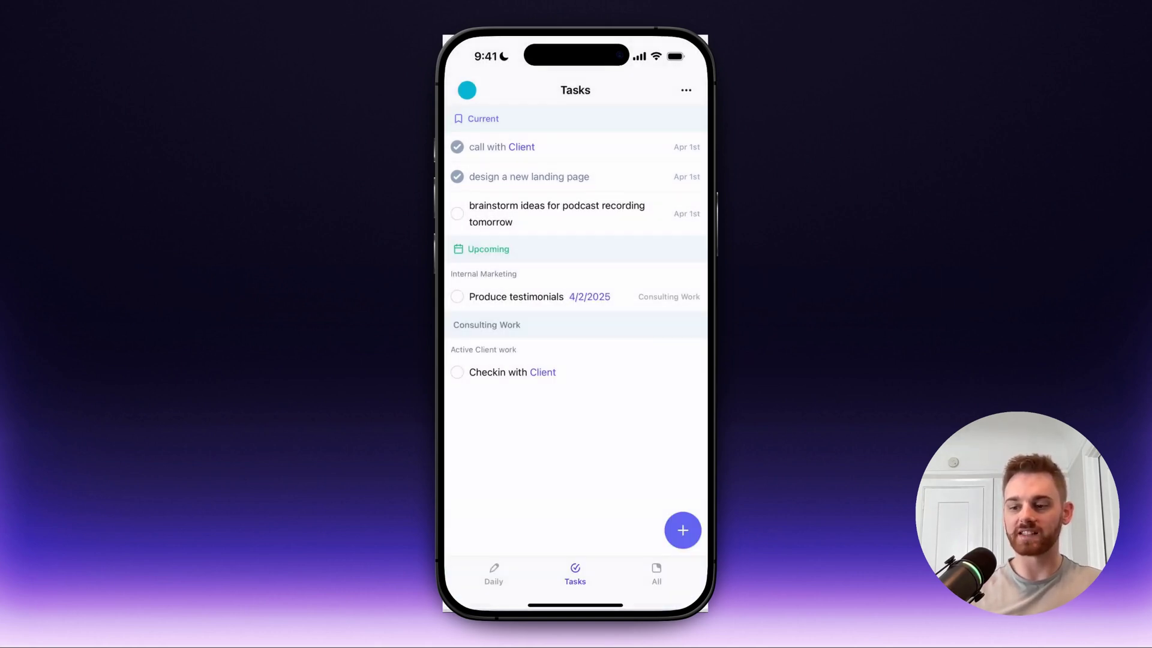
{"action": "left_click", "coordinate": [685, 90]}
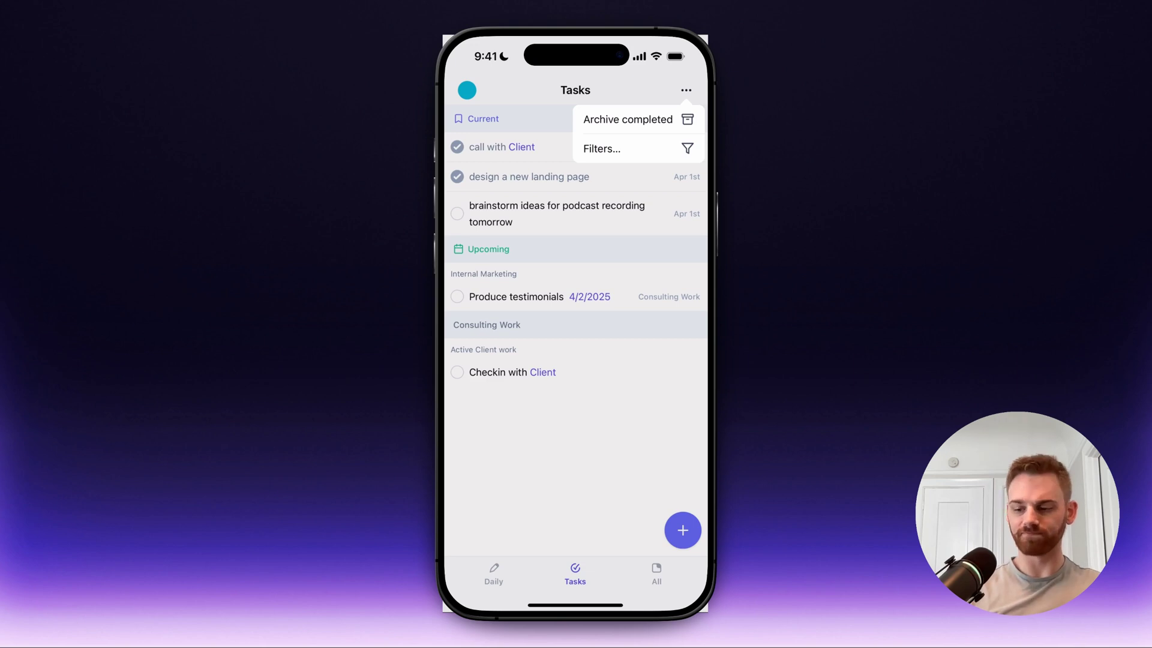
{"action": "key", "text": "Escape"}
- Return to the April 1st daily note and place the caret after fake task
{"action": "left_click", "coordinate": [493, 575]}
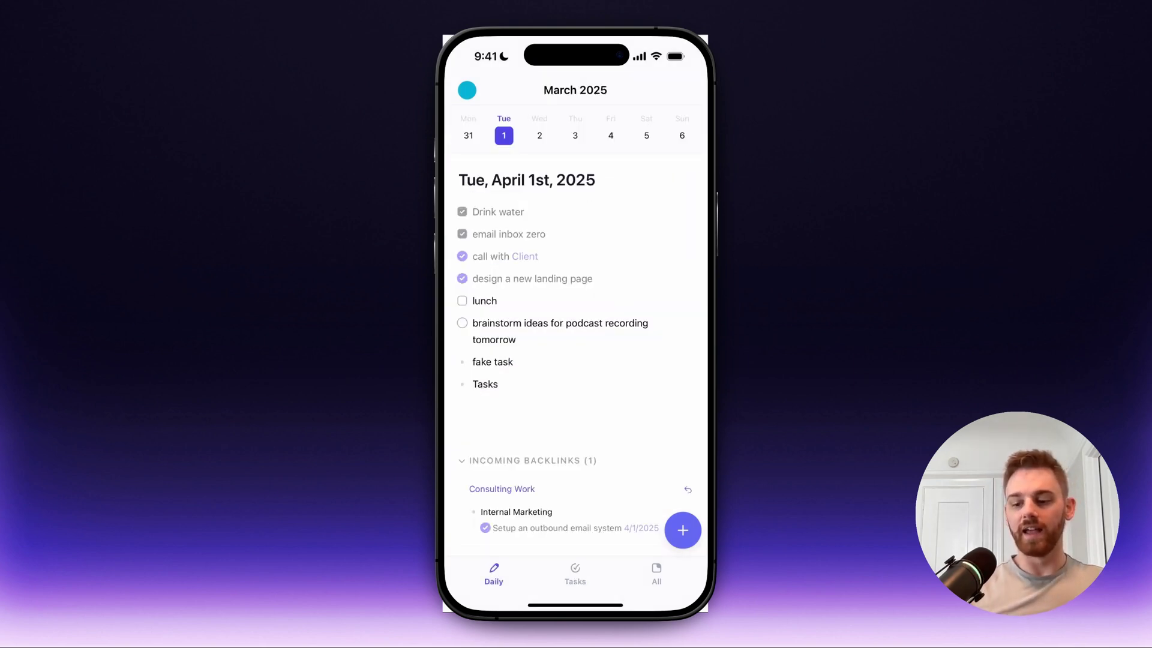
{"action": "left_click", "coordinate": [514, 362]}
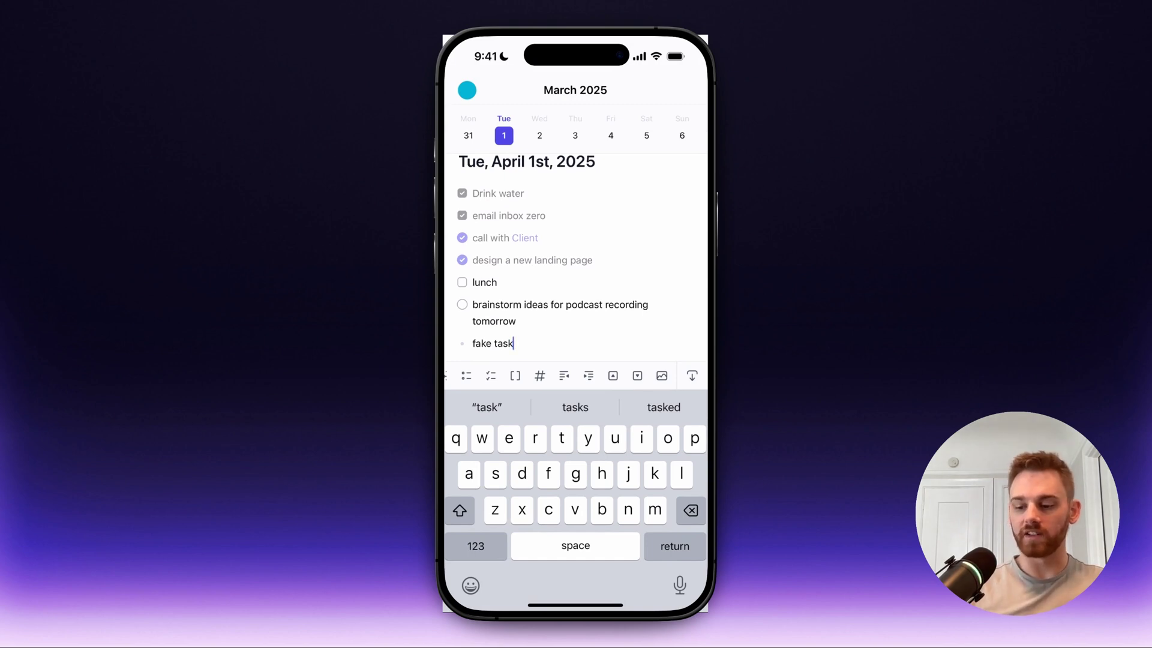
{"action": "scroll", "coordinate": [576, 375], "scroll_direction": "left", "scroll_amount": 3}
{"action": "scroll", "coordinate": [576, 375], "scroll_direction": "right", "scroll_amount": 3}
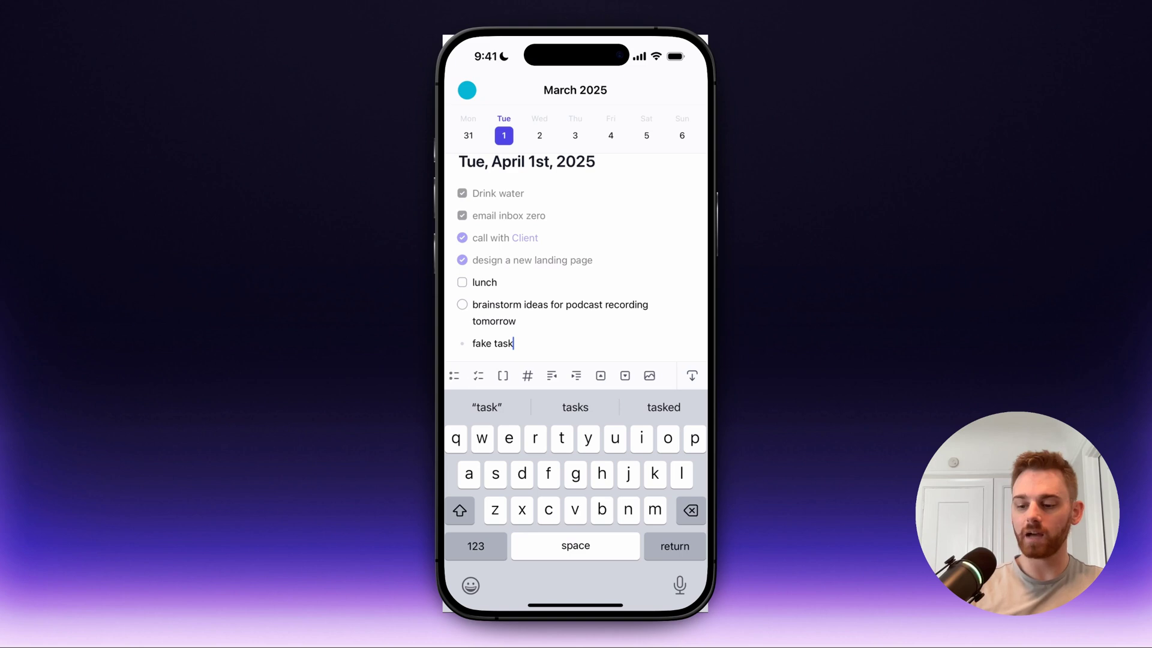
{"action": "scroll", "coordinate": [576, 376], "scroll_direction": "right", "scroll_amount": 2}
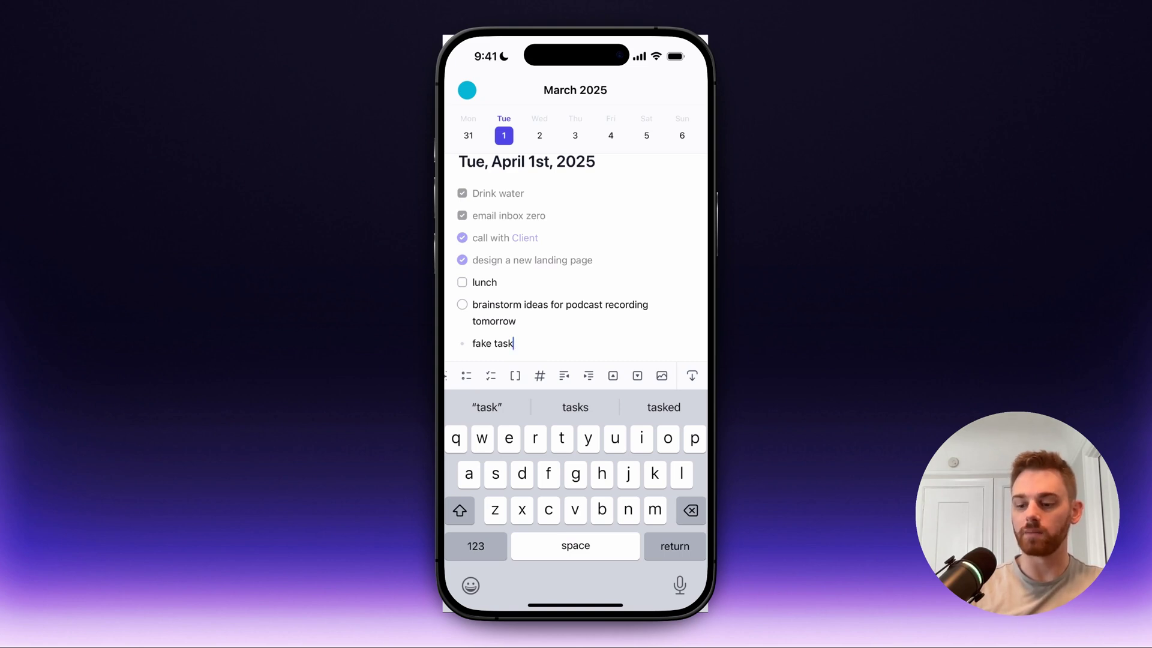
{"action": "scroll", "coordinate": [576, 375], "scroll_direction": "left", "scroll_amount": 3}
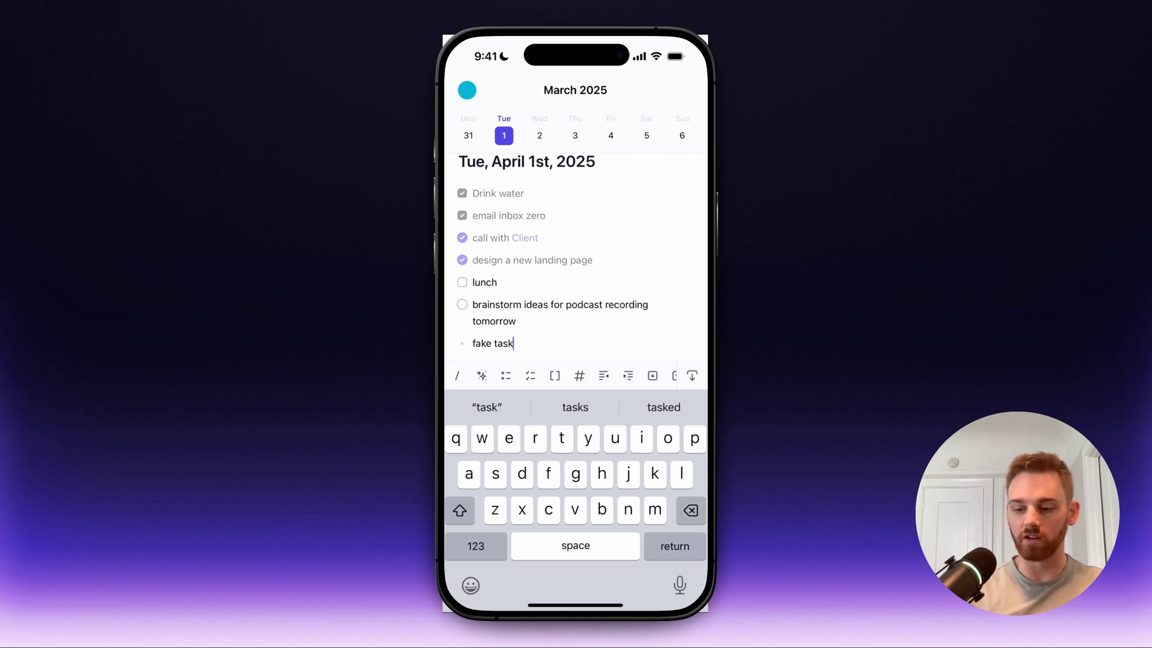
- Add a new line below fake task, trying bullet and task formatting on it
{"action": "key", "text": "Return"}
{"action": "key", "text": "BackSpace"}
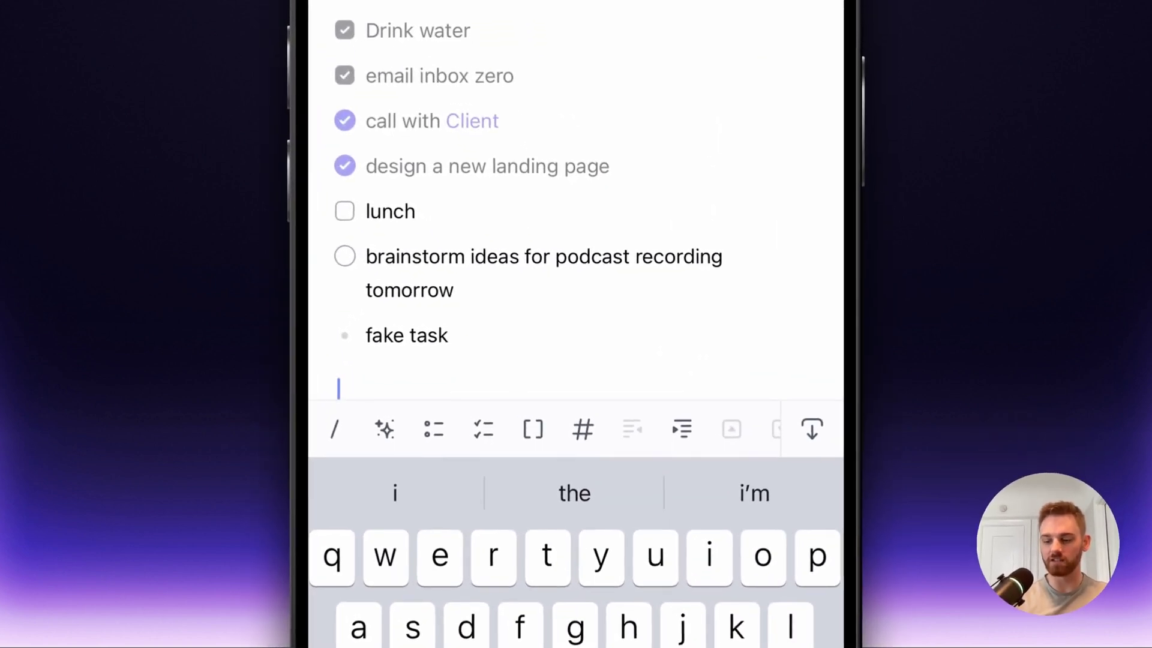
{"action": "left_click", "coordinate": [433, 429]}
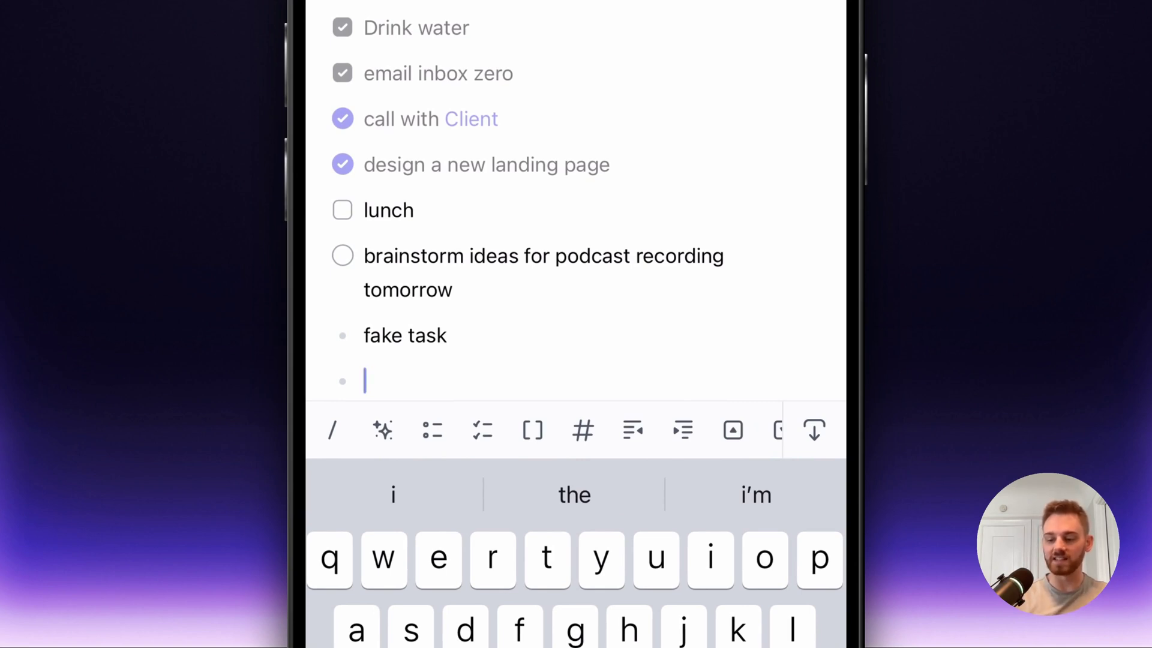
{"action": "key", "text": "BackSpace"}
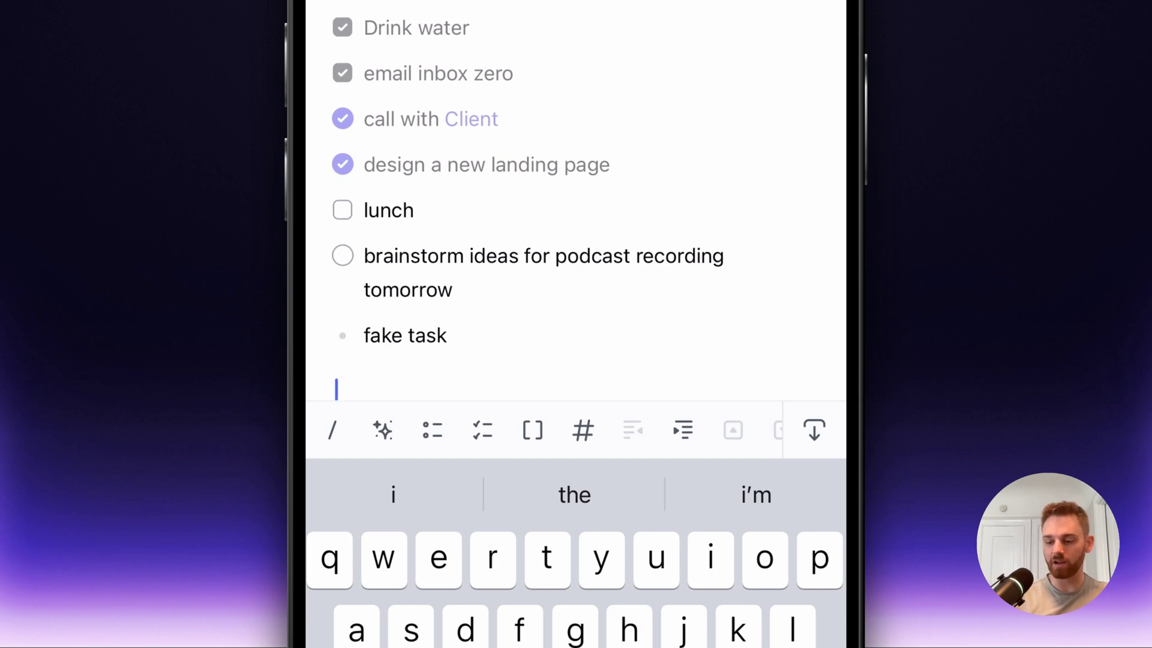
{"action": "left_click", "coordinate": [483, 430]}
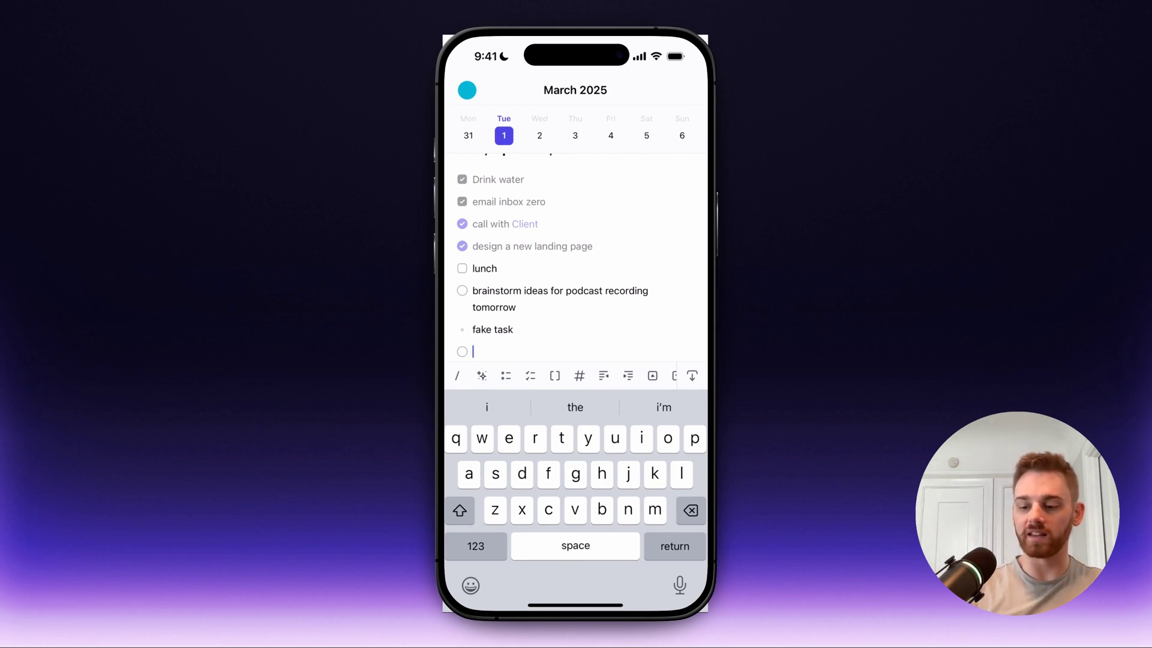
{"action": "key", "text": "BackSpace"}
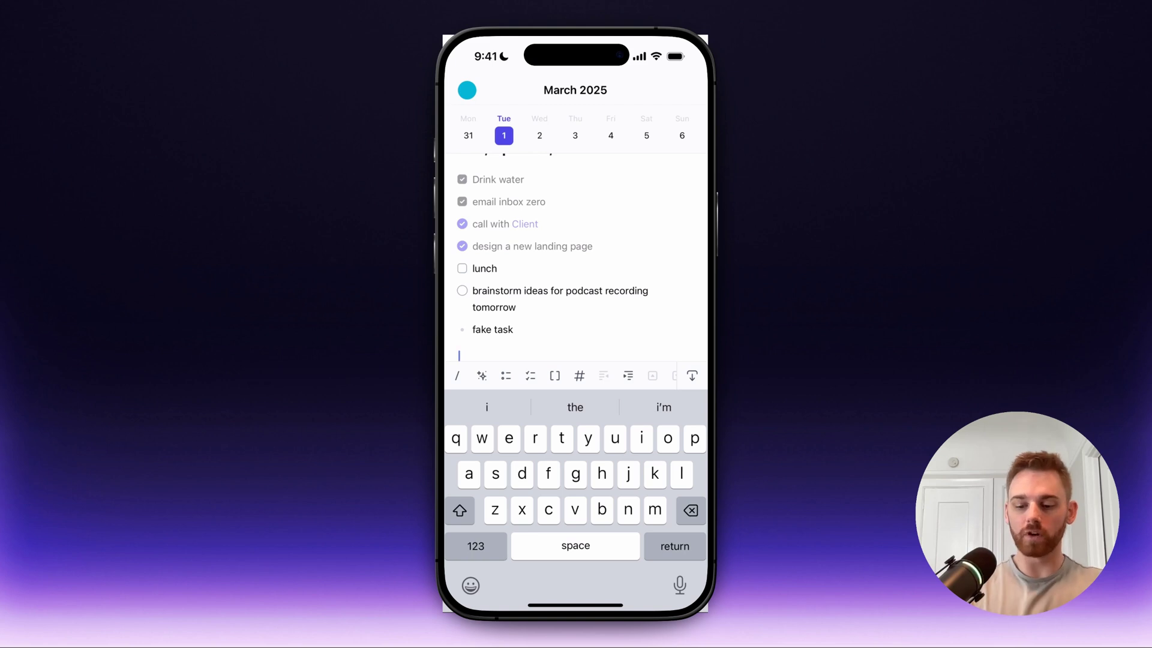
- Type [] and + on the empty line to form a task checkbox, then hide the keyboard
{"action": "left_click", "coordinate": [476, 545]}
{"action": "left_click", "coordinate": [459, 510]}
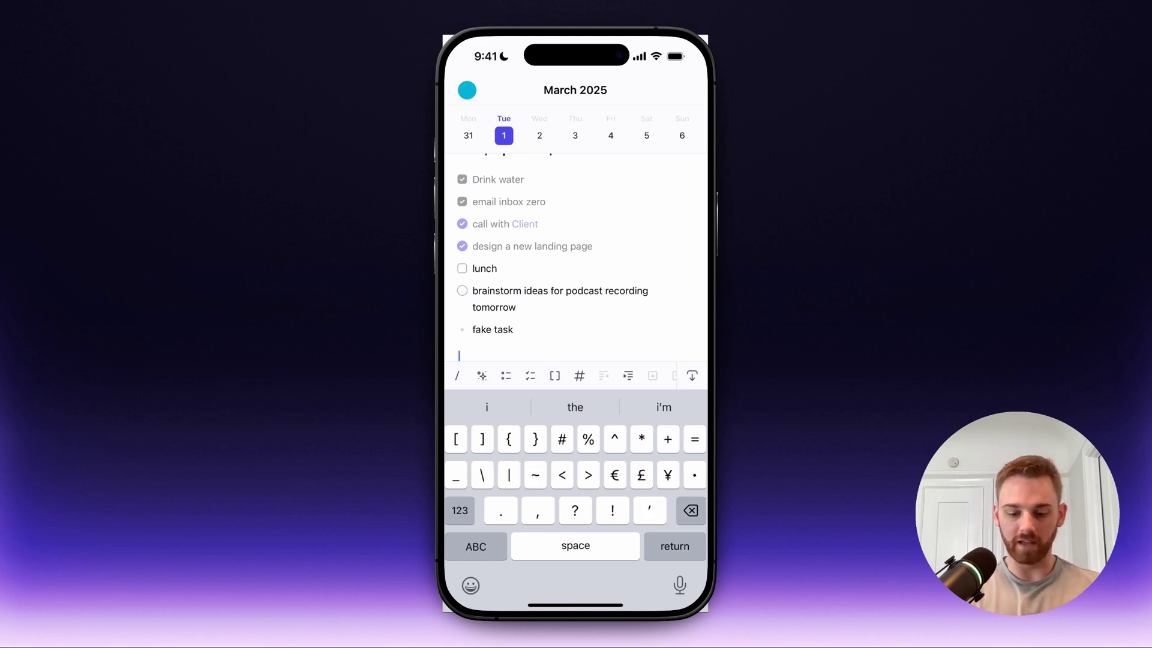
{"action": "type", "text": "[]"}
{"action": "left_click", "coordinate": [476, 545]}
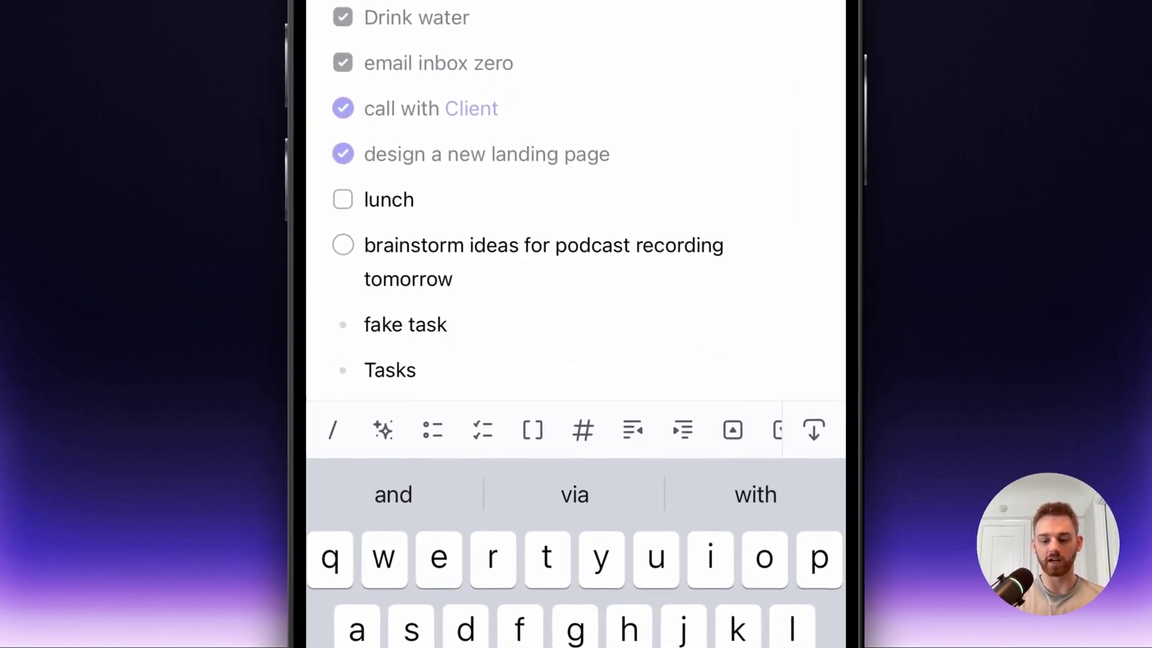
{"action": "key", "text": "BackSpace"}
{"action": "key", "text": "BackSpace"}
{"action": "key", "text": "BackSpace"}
{"action": "key", "text": "BackSpace"}
{"action": "key", "text": "BackSpace"}
{"action": "key", "text": "BackSpace"}
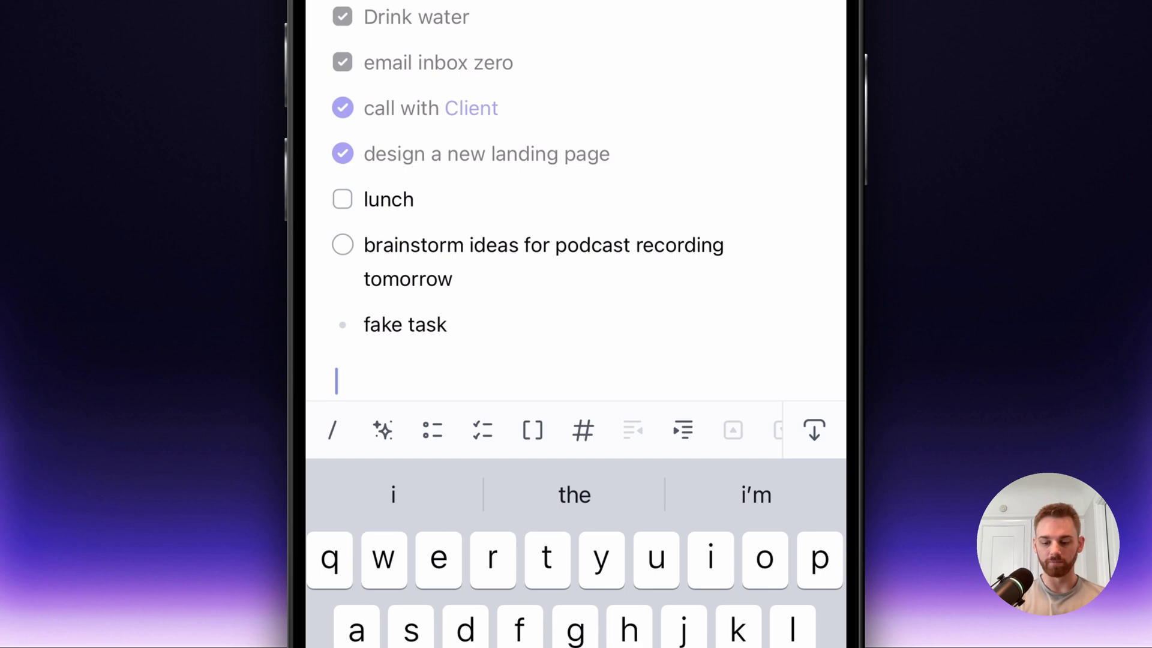
{"action": "type", "text": "+"}
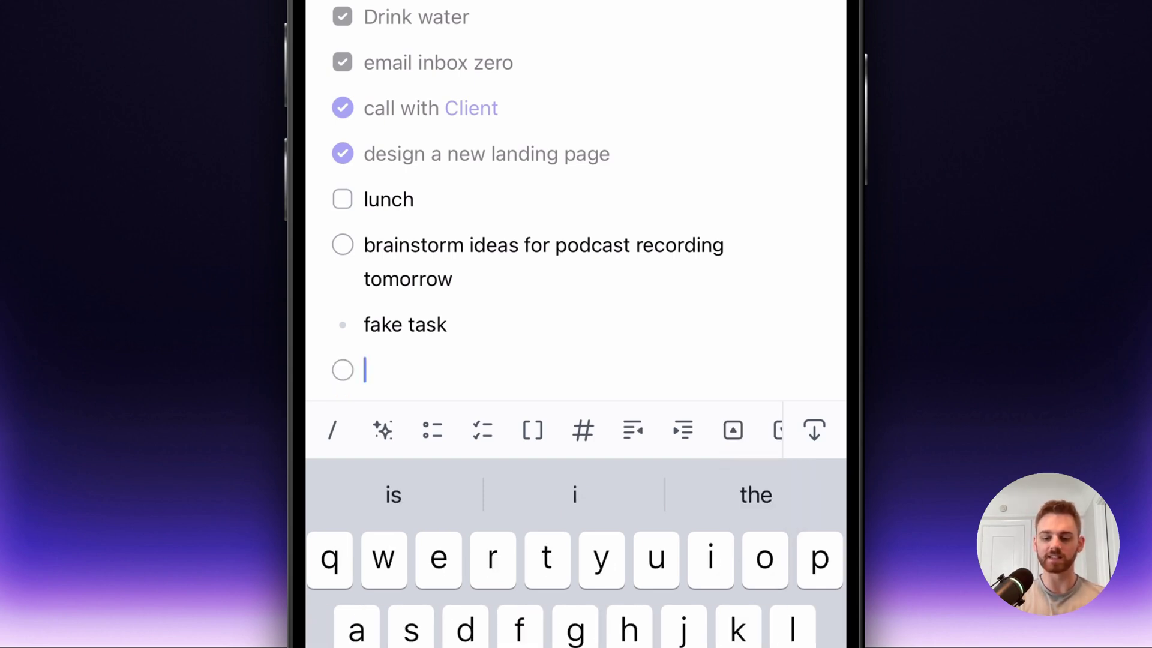
{"action": "left_click", "coordinate": [814, 430]}
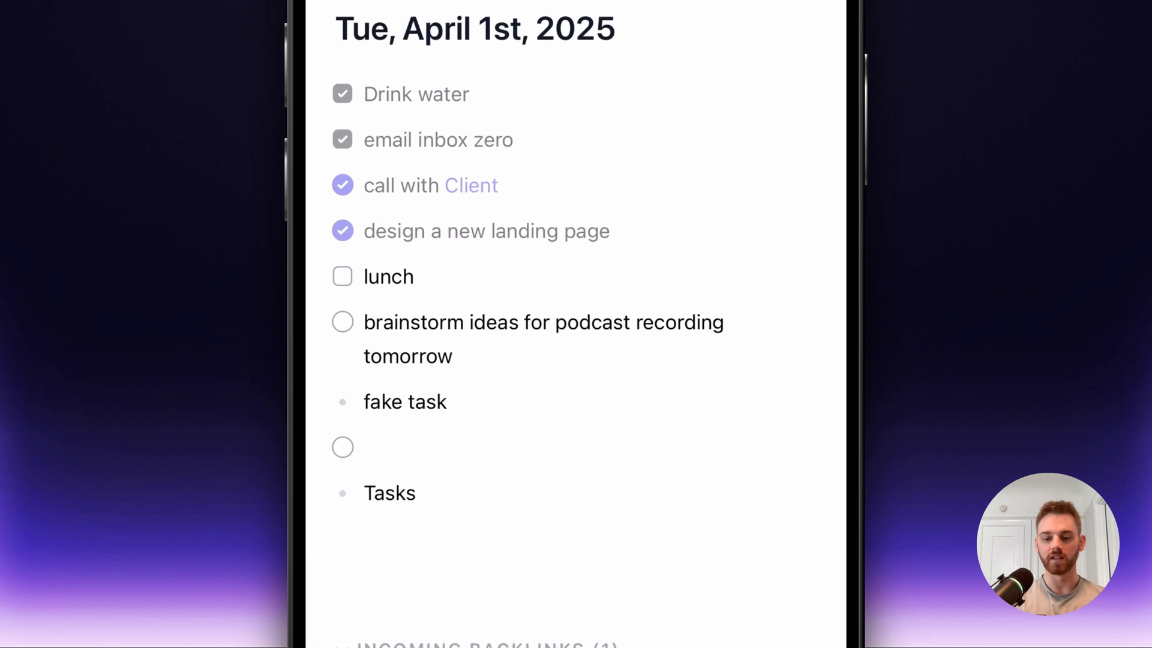